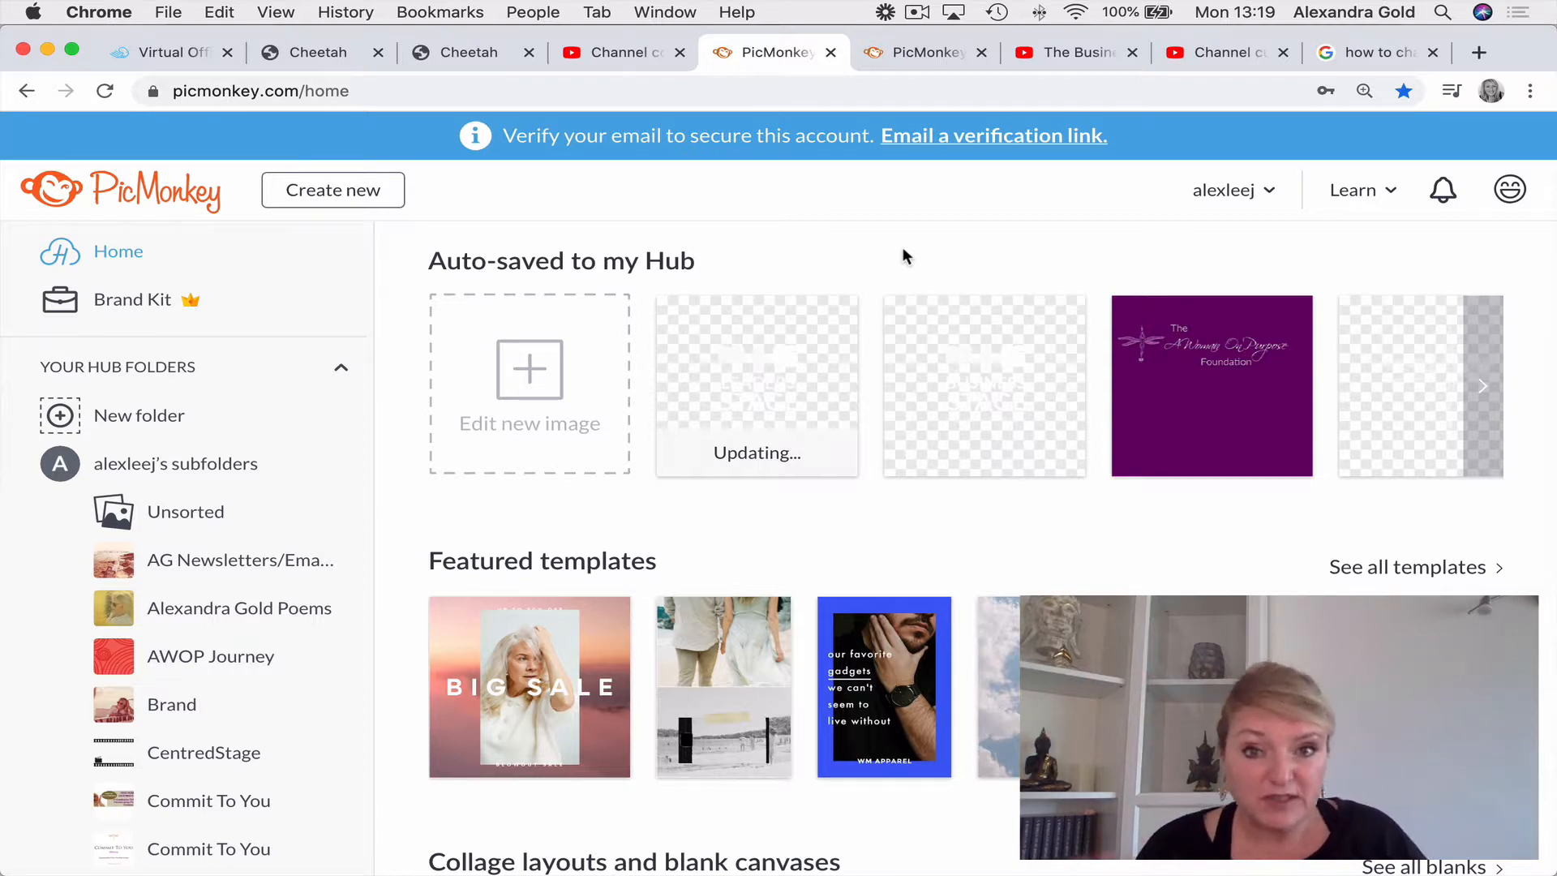
# Create a new blank canvas from the 500 x 500 px Etsy Shop Icon preset.
pyautogui.click(358, 188)
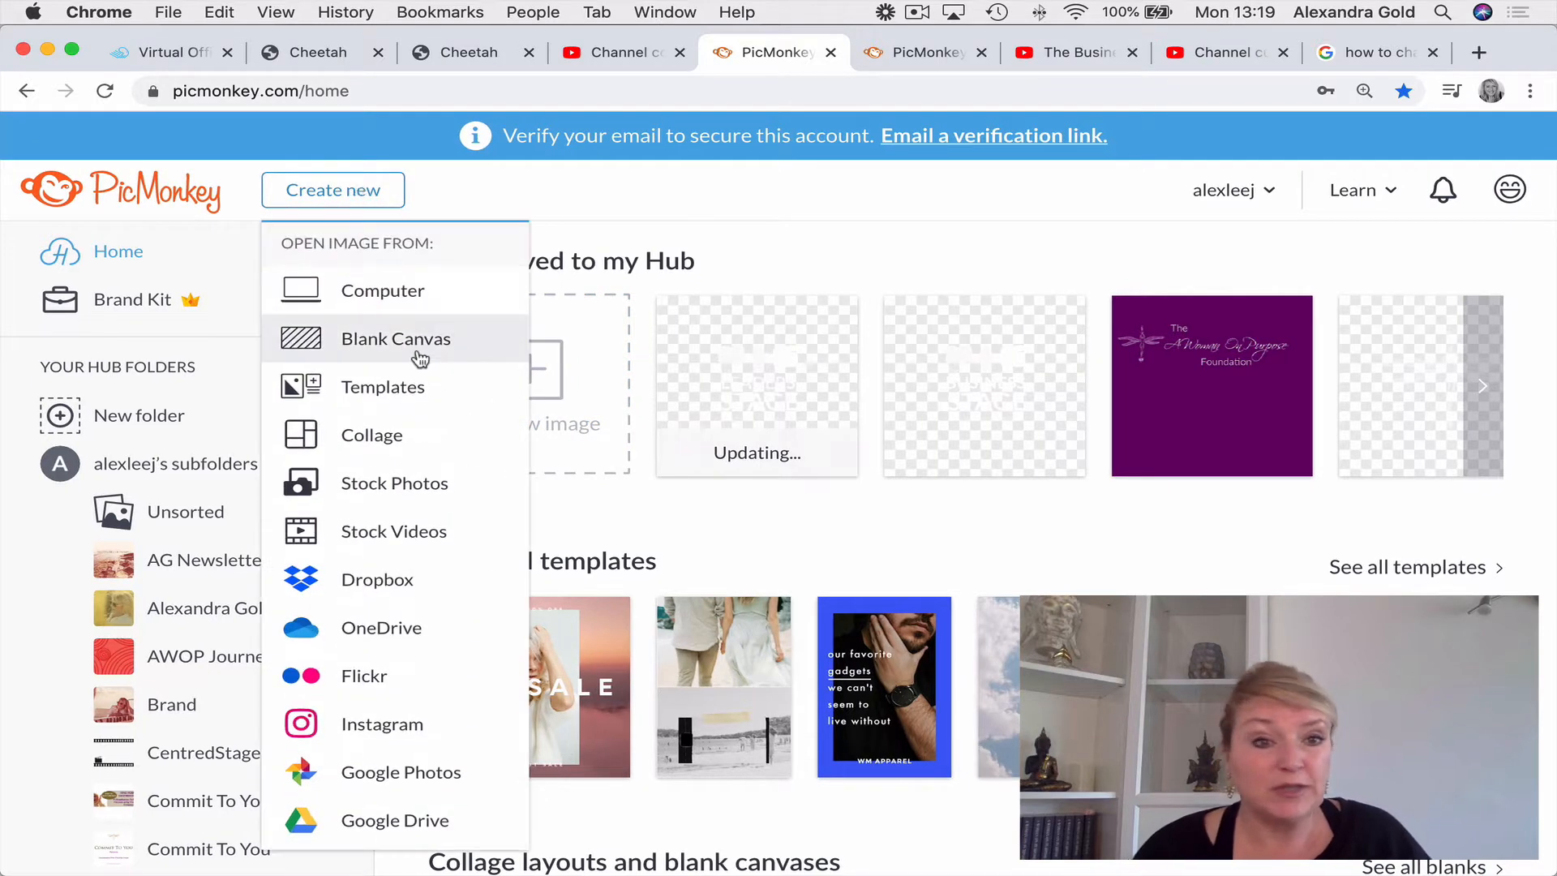
pyautogui.click(417, 350)
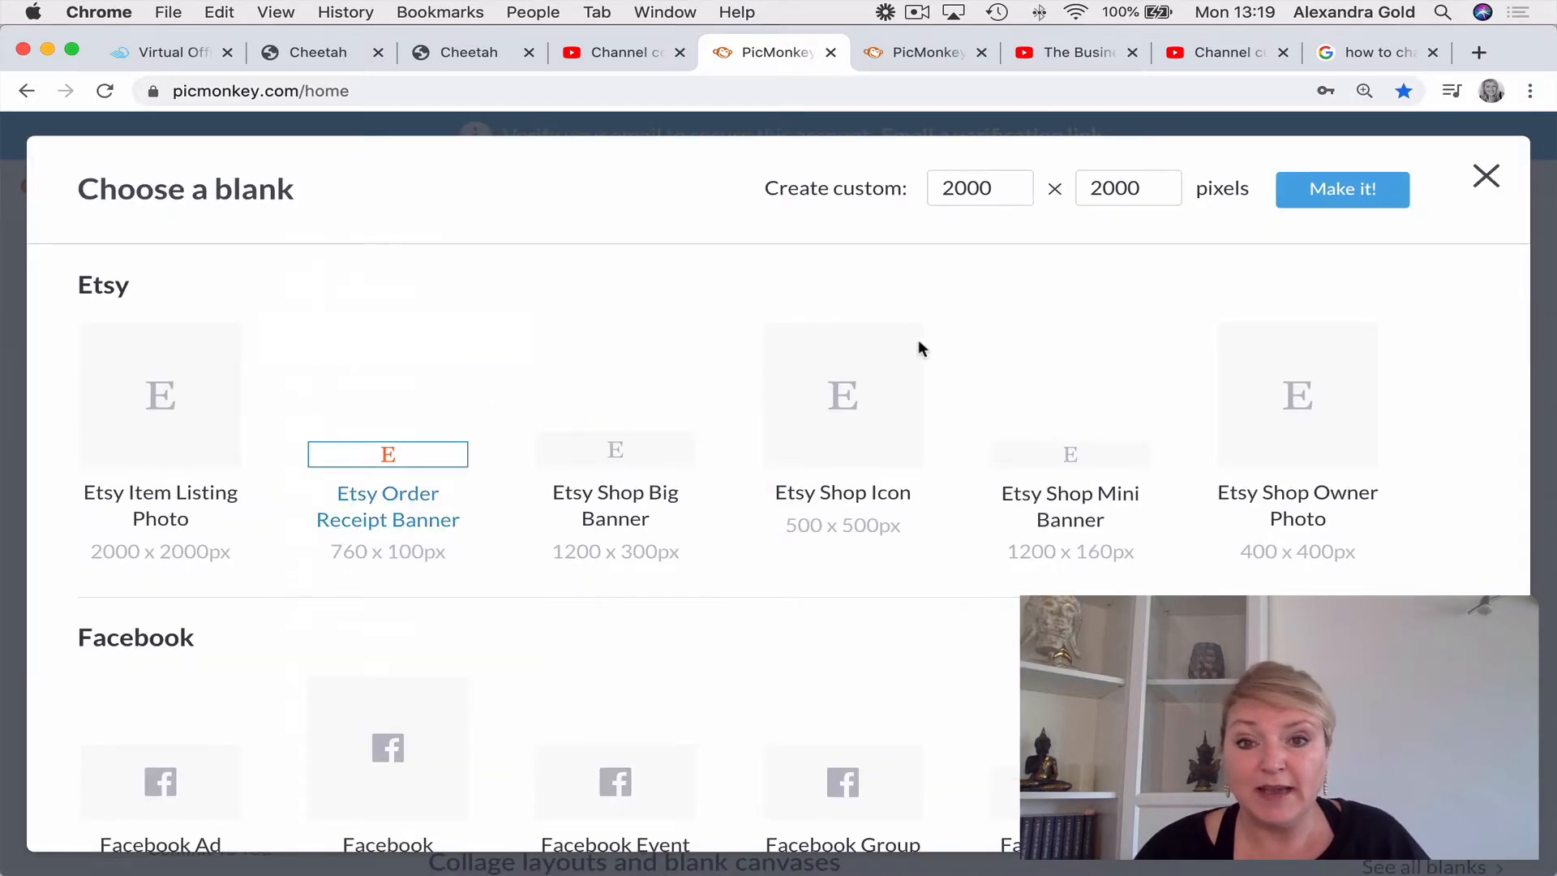
pyautogui.click(832, 437)
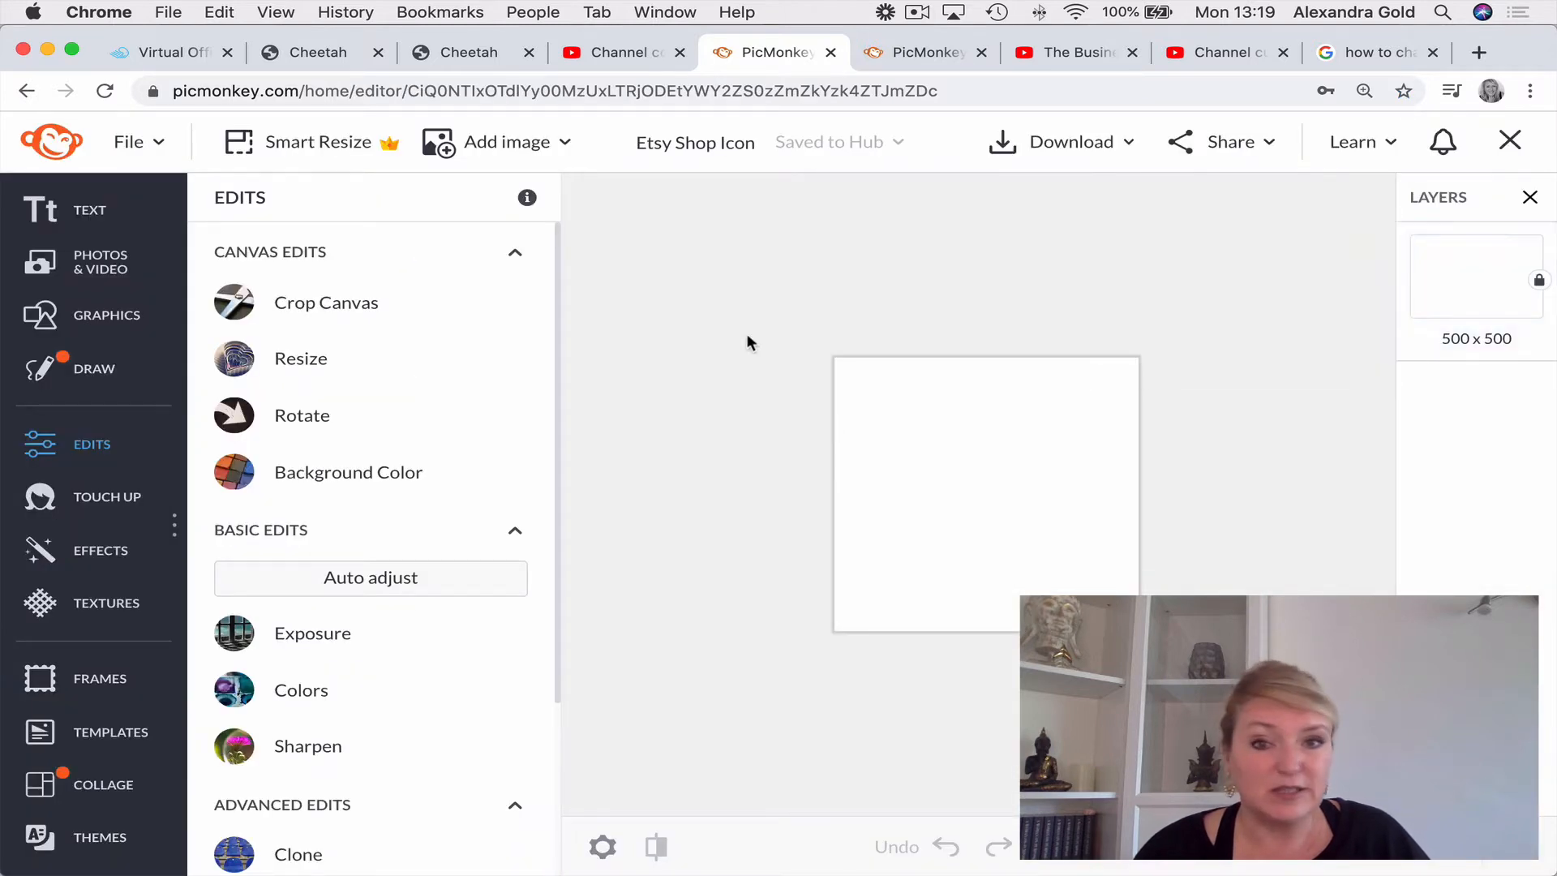
# Make the canvas background transparent.
pyautogui.click(912, 487)
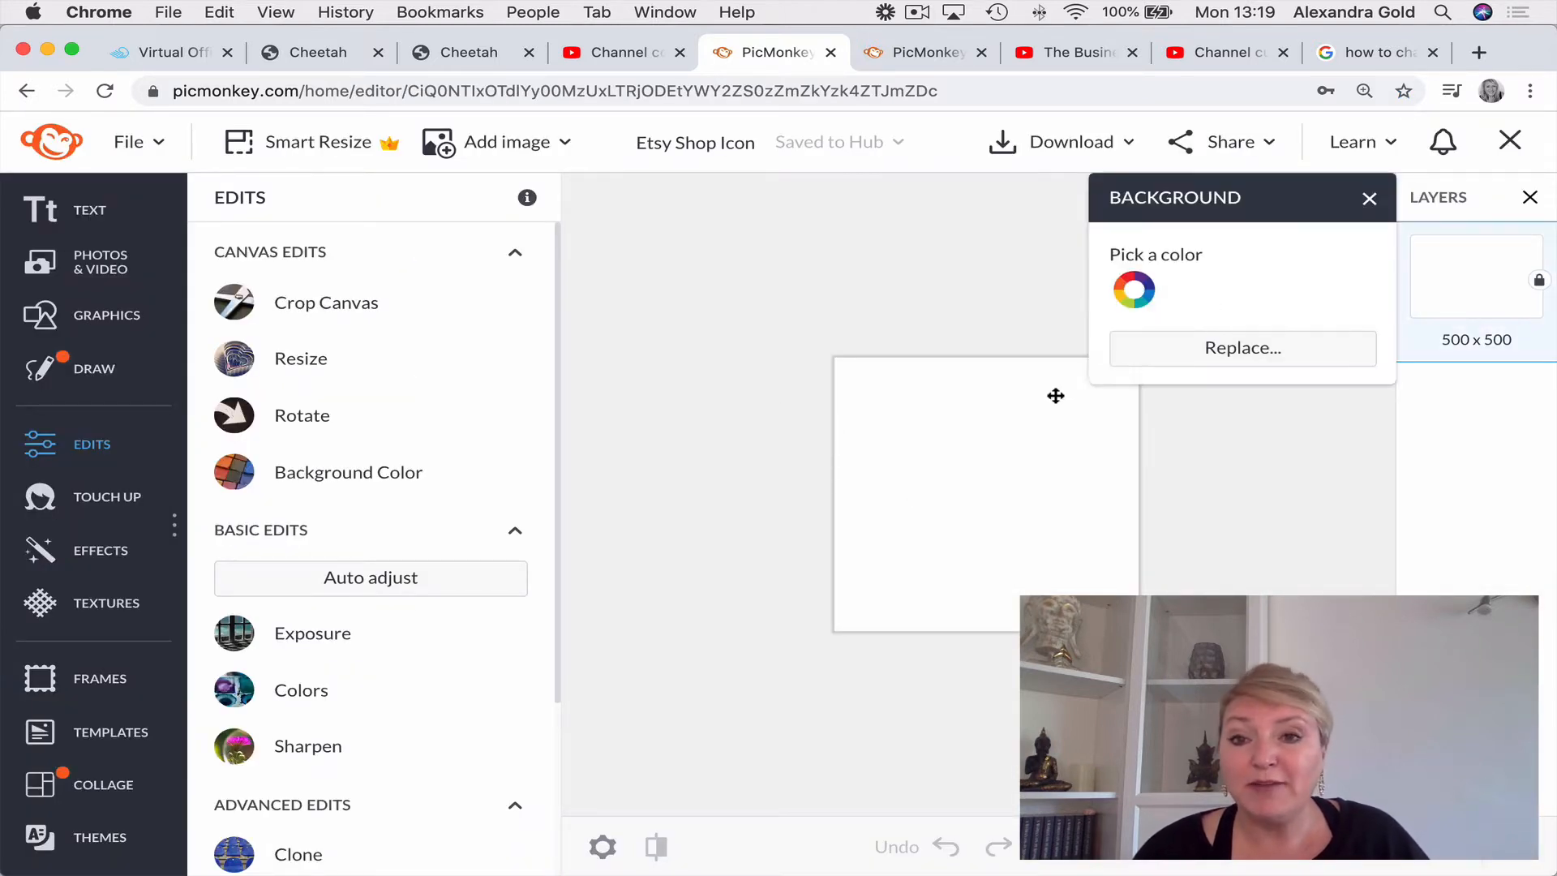
pyautogui.click(1139, 287)
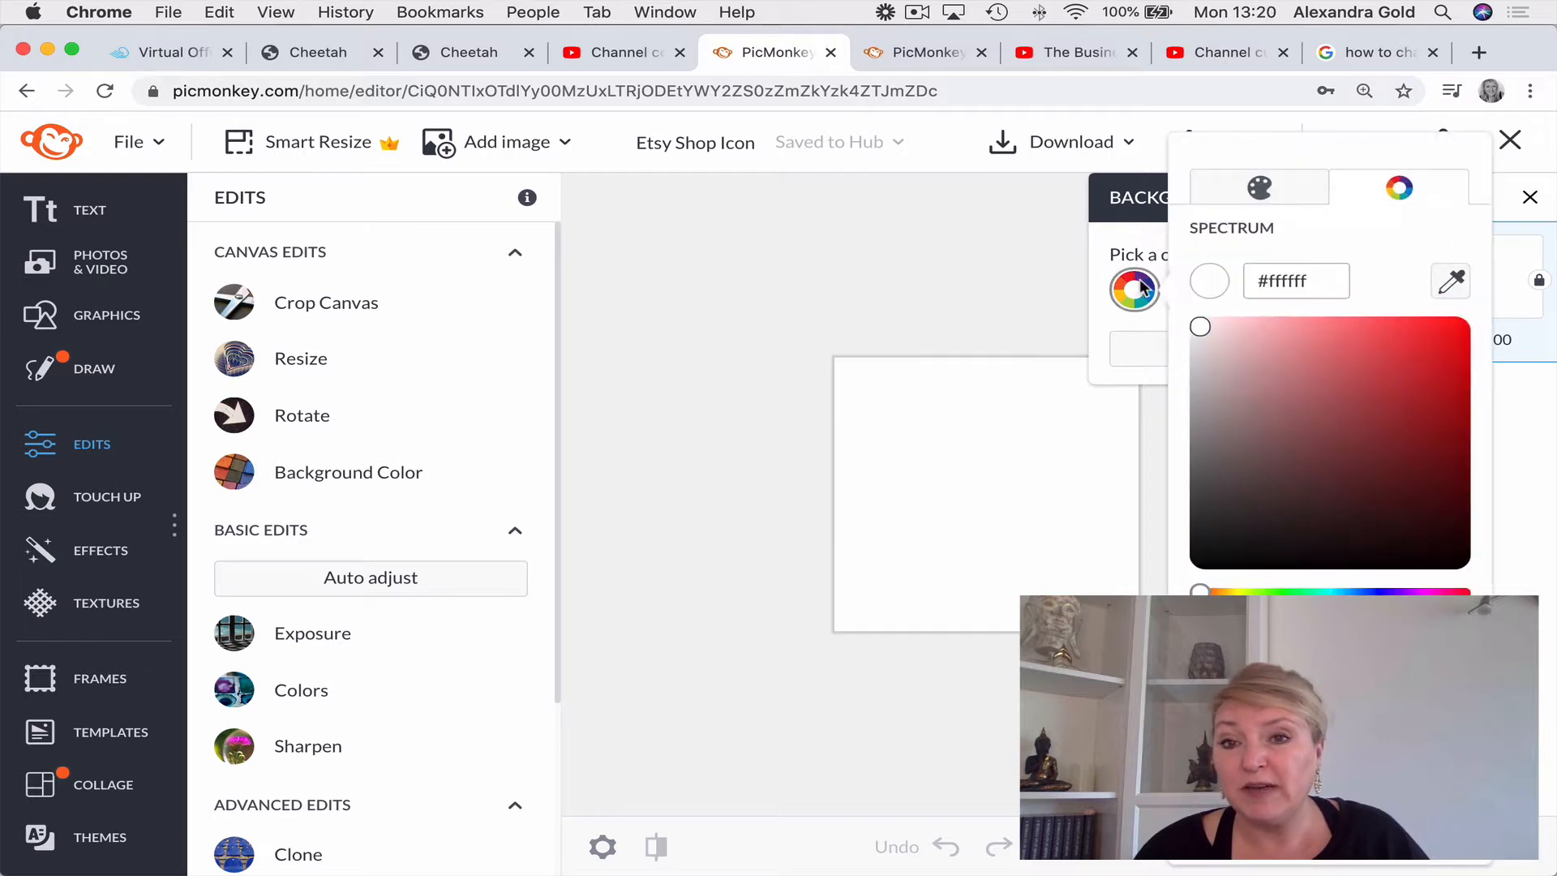
pyautogui.click(1329, 697)
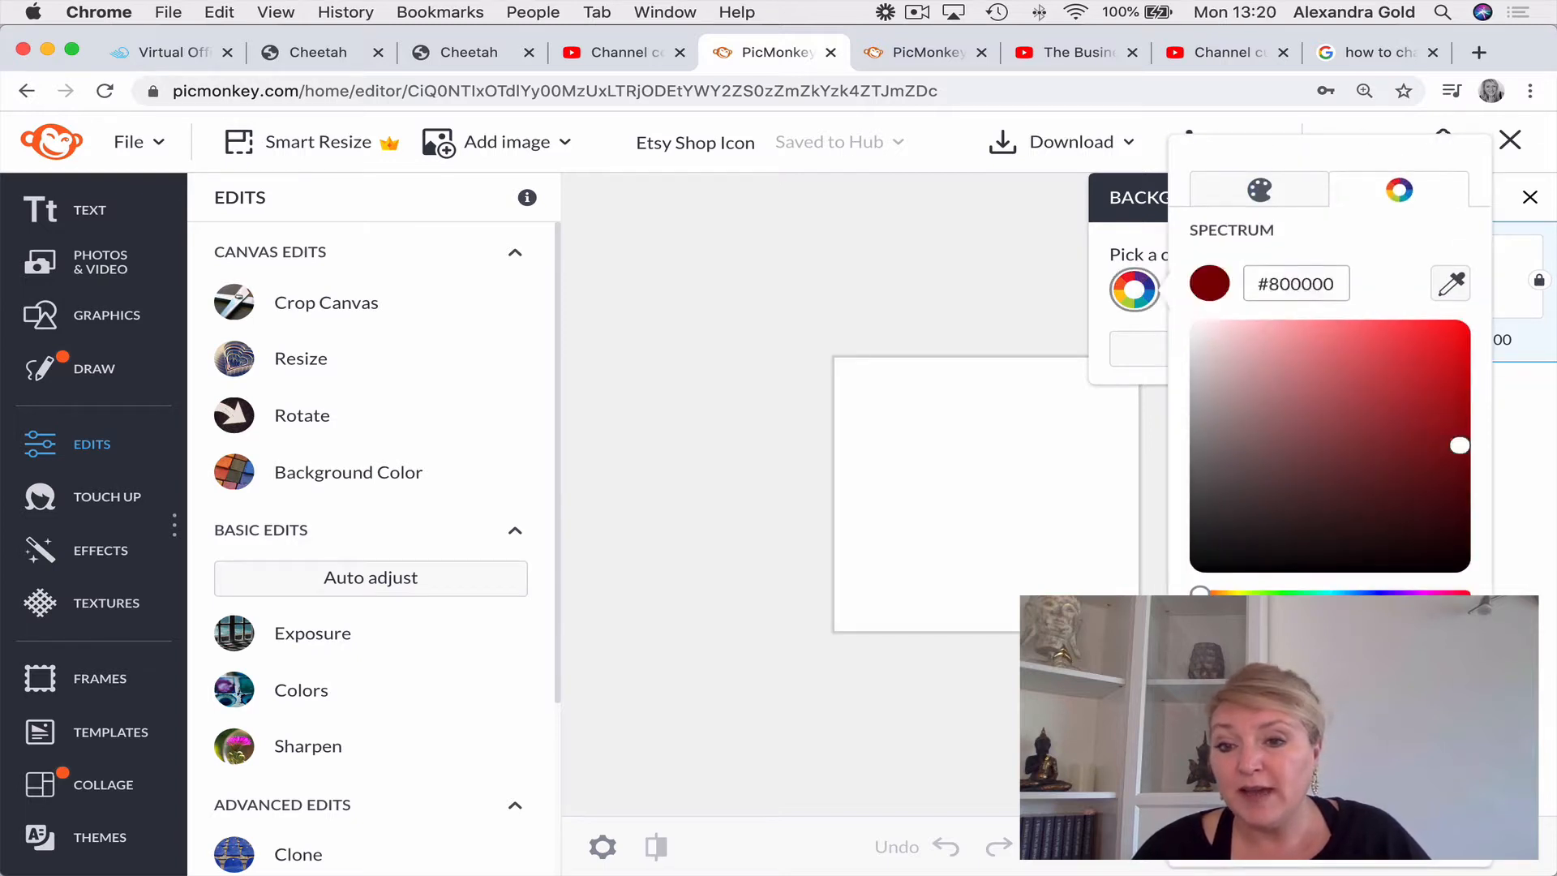
pyautogui.click(1330, 714)
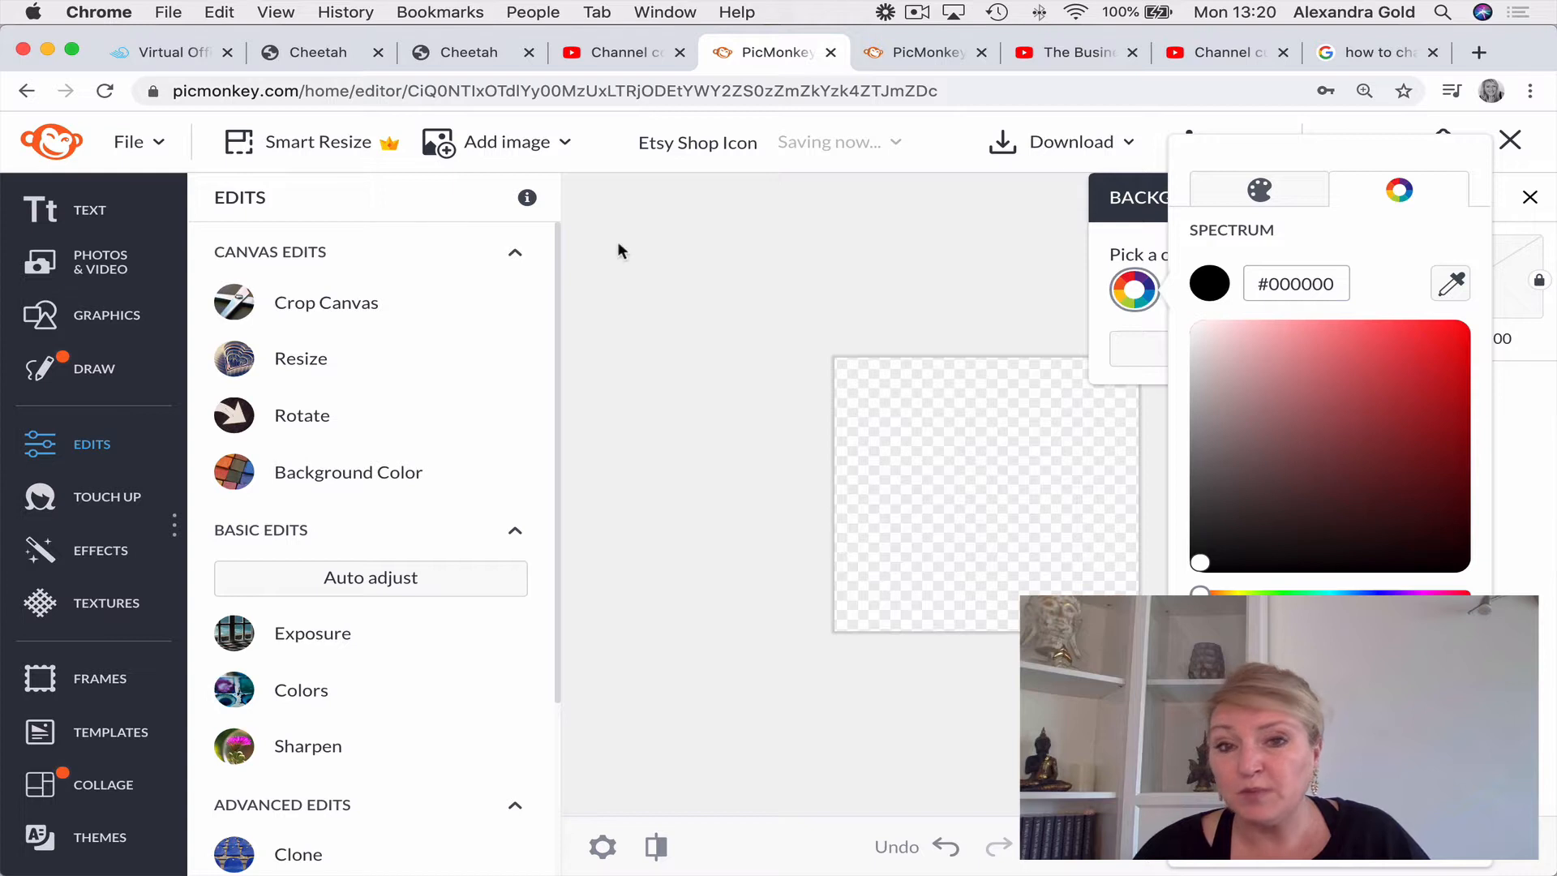
pyautogui.click(605, 214)
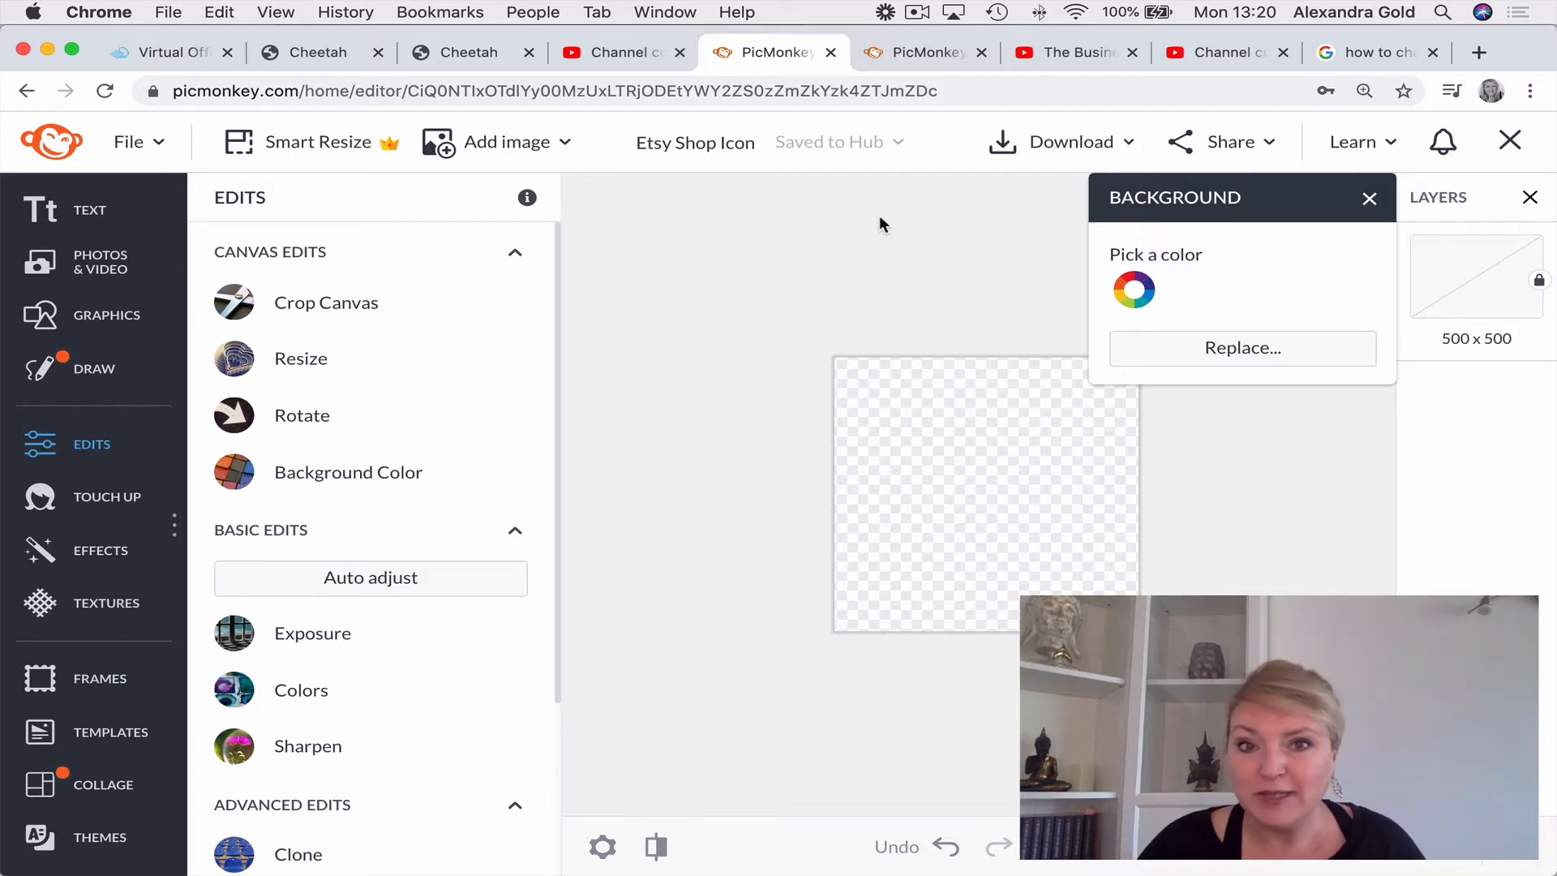
# Add a text box in dark red #800000 and open its text for editing, with the text settings moved clear of the canvas.
pyautogui.click(58, 217)
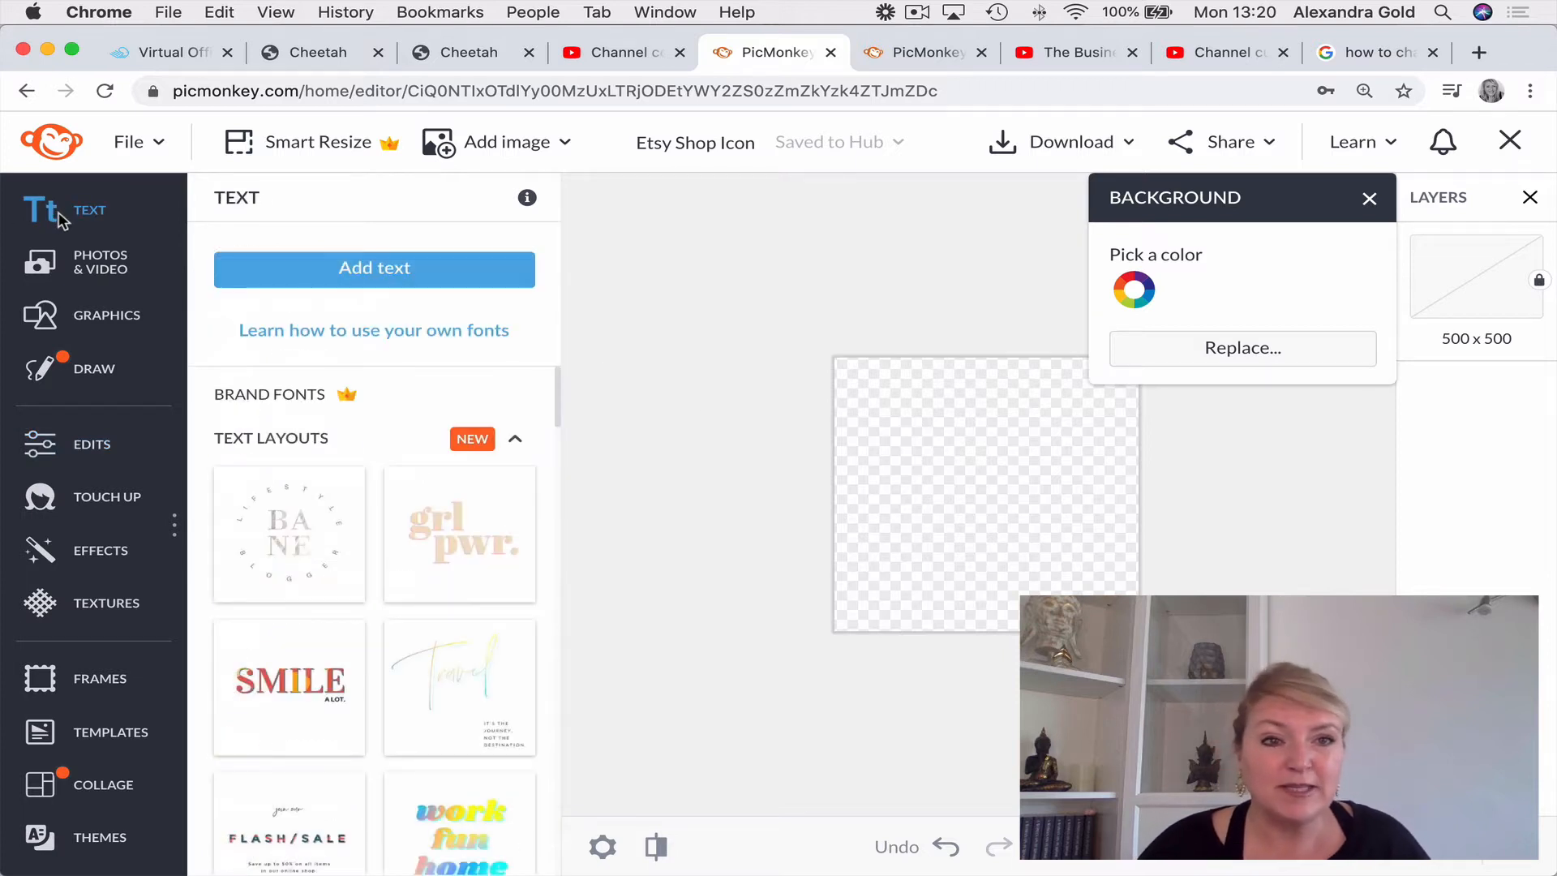
pyautogui.click(392, 279)
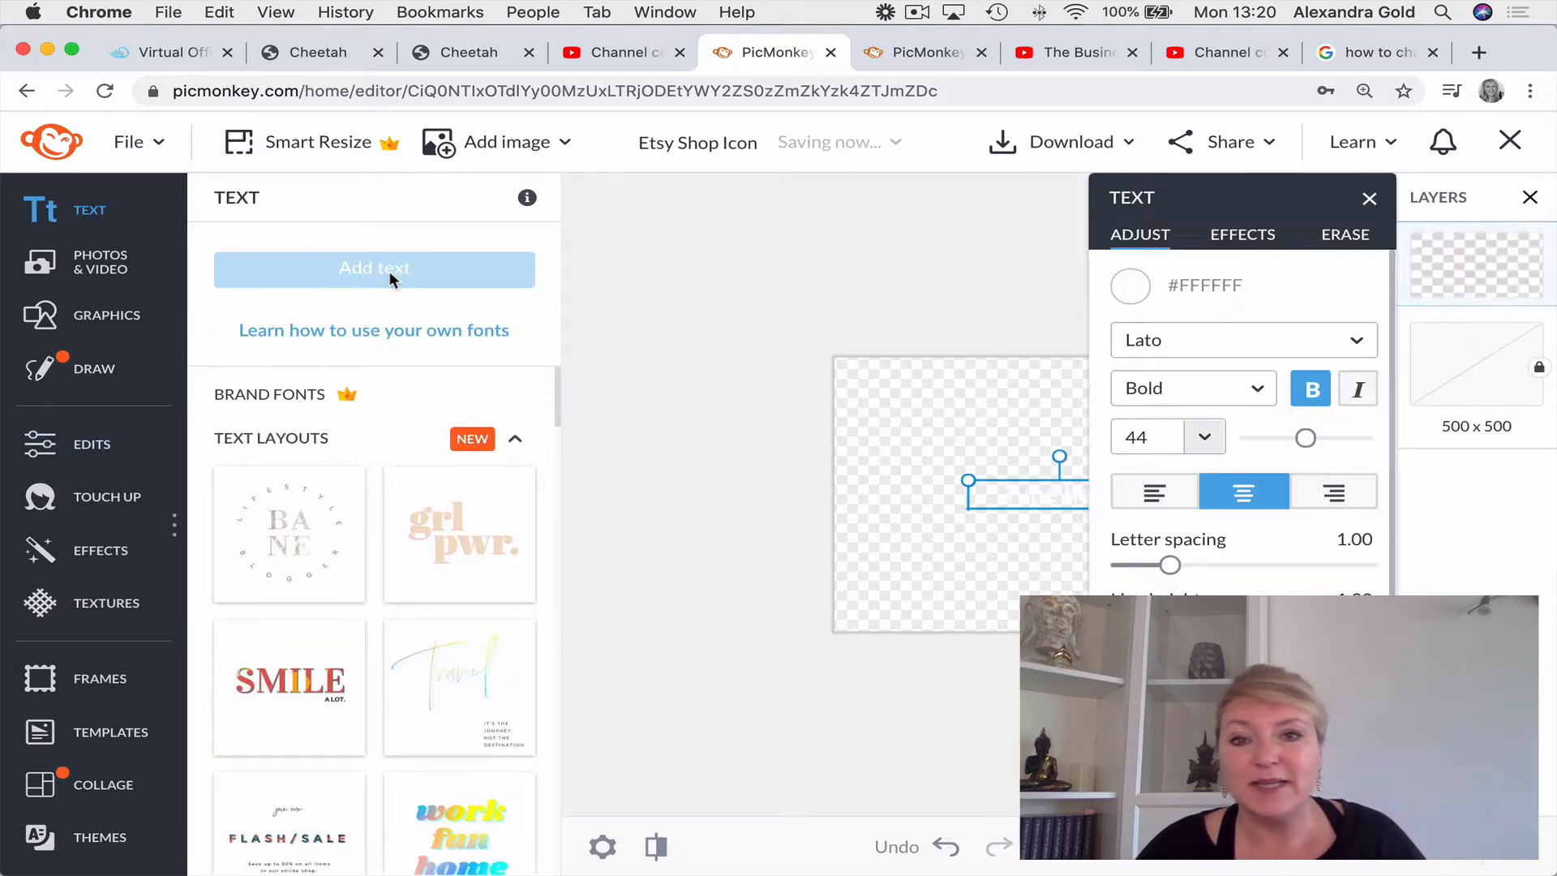
pyautogui.click(1133, 286)
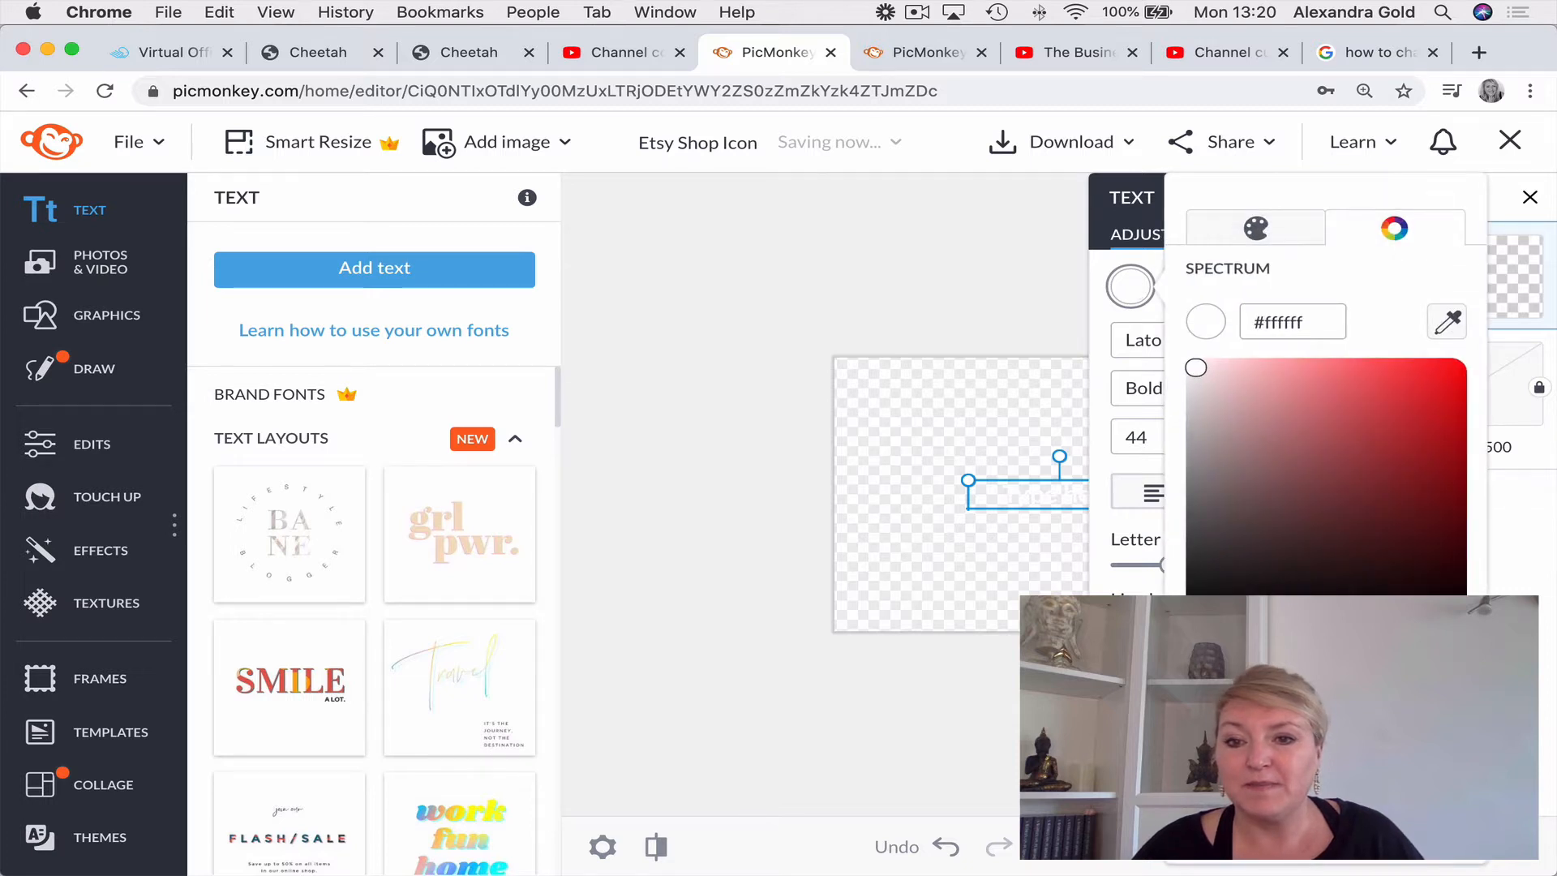
pyautogui.click(1216, 754)
pyautogui.click(845, 734)
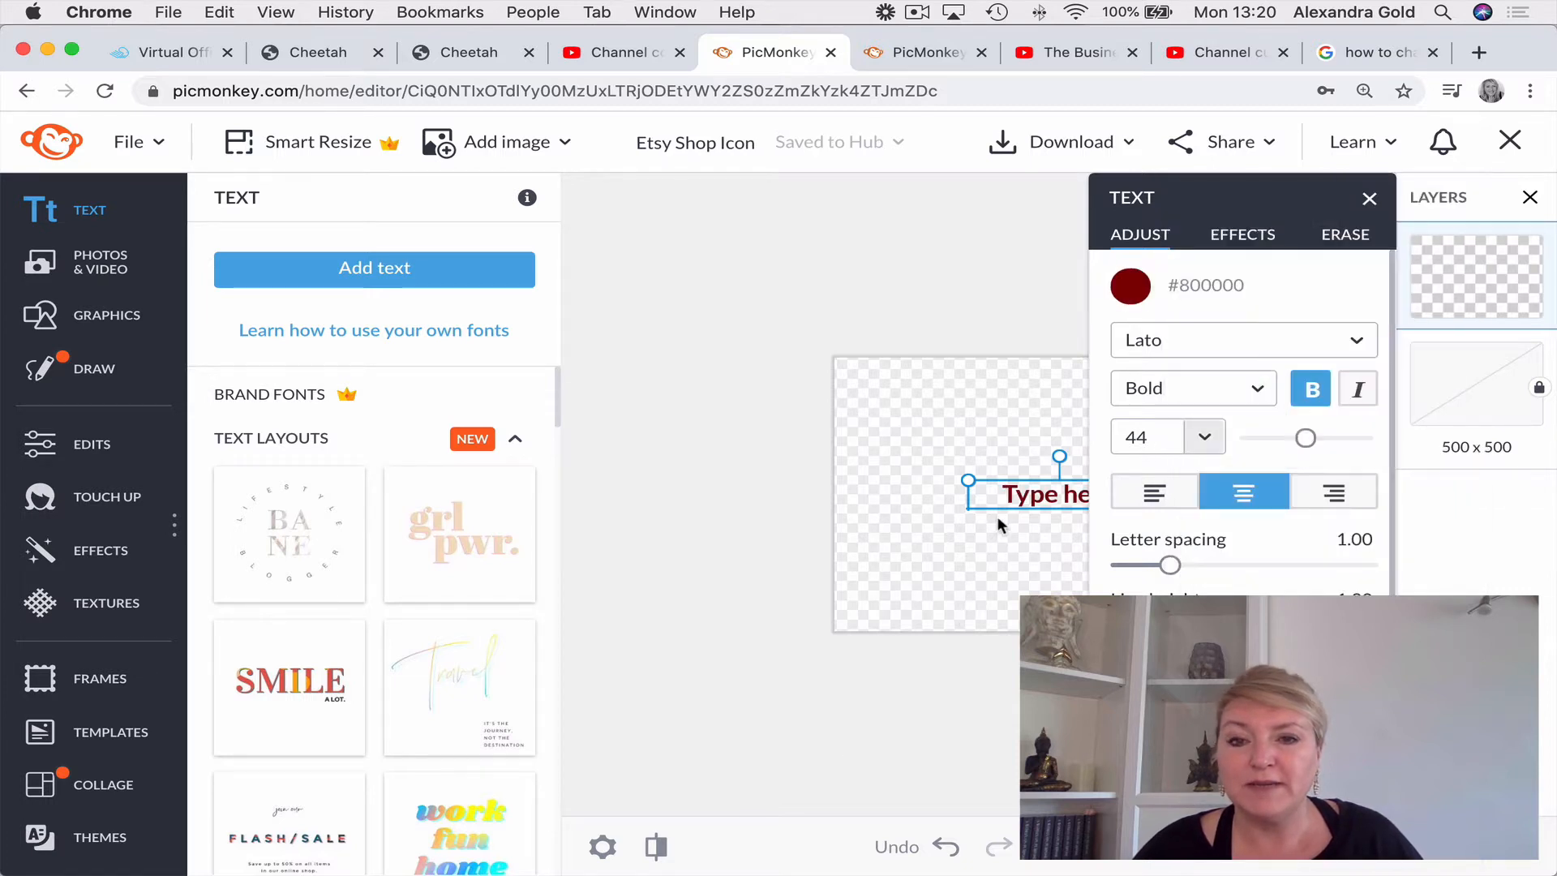
pyautogui.doubleClick(1002, 491)
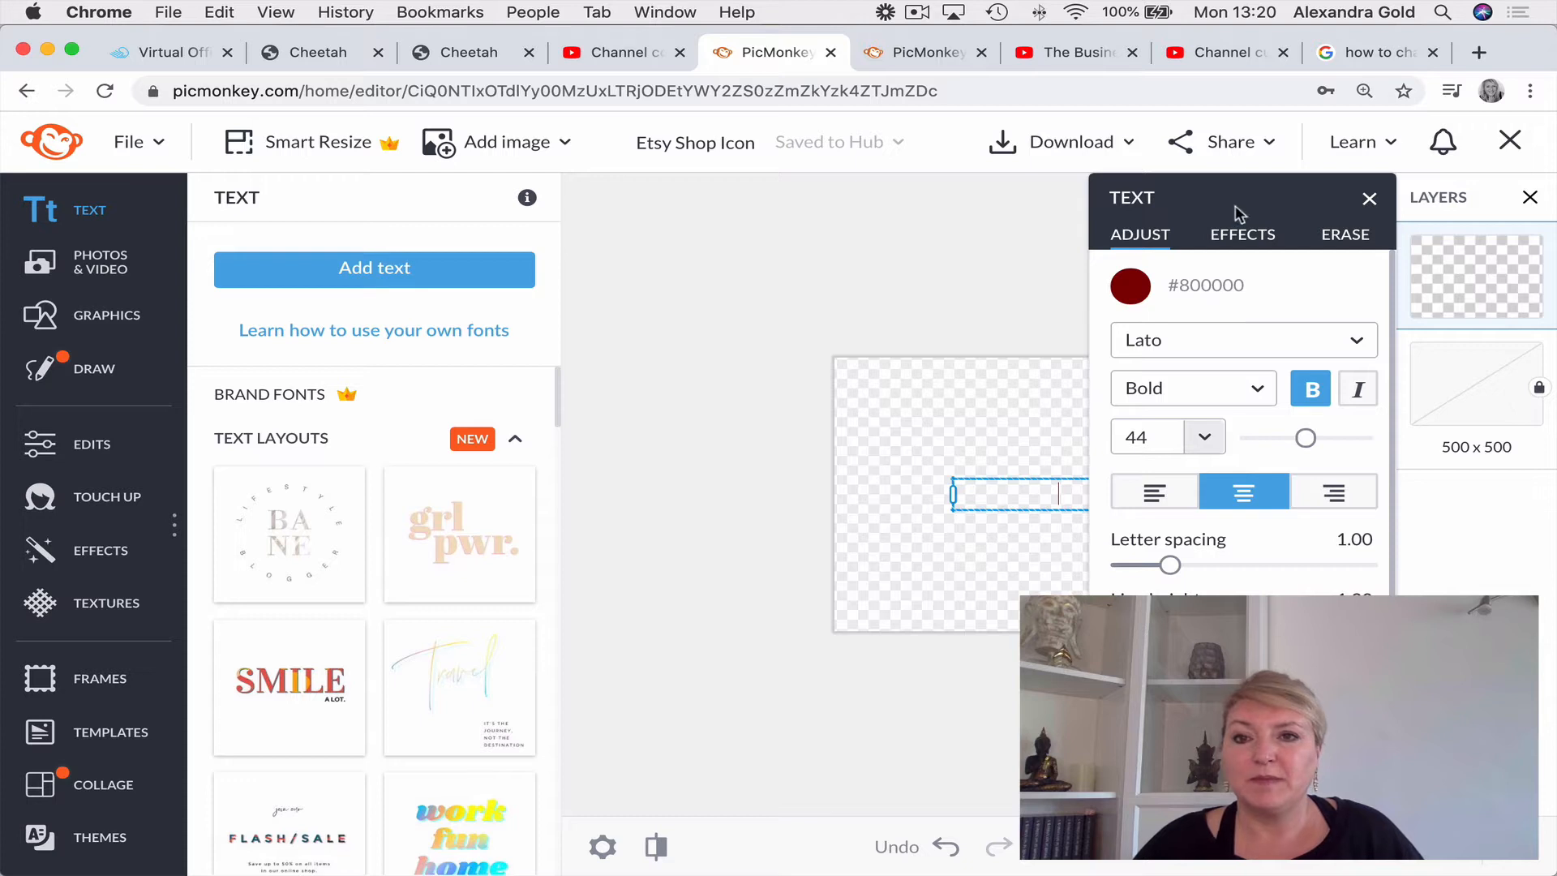
pyautogui.moveTo(1234, 206); pyautogui.dragTo(251, 223)
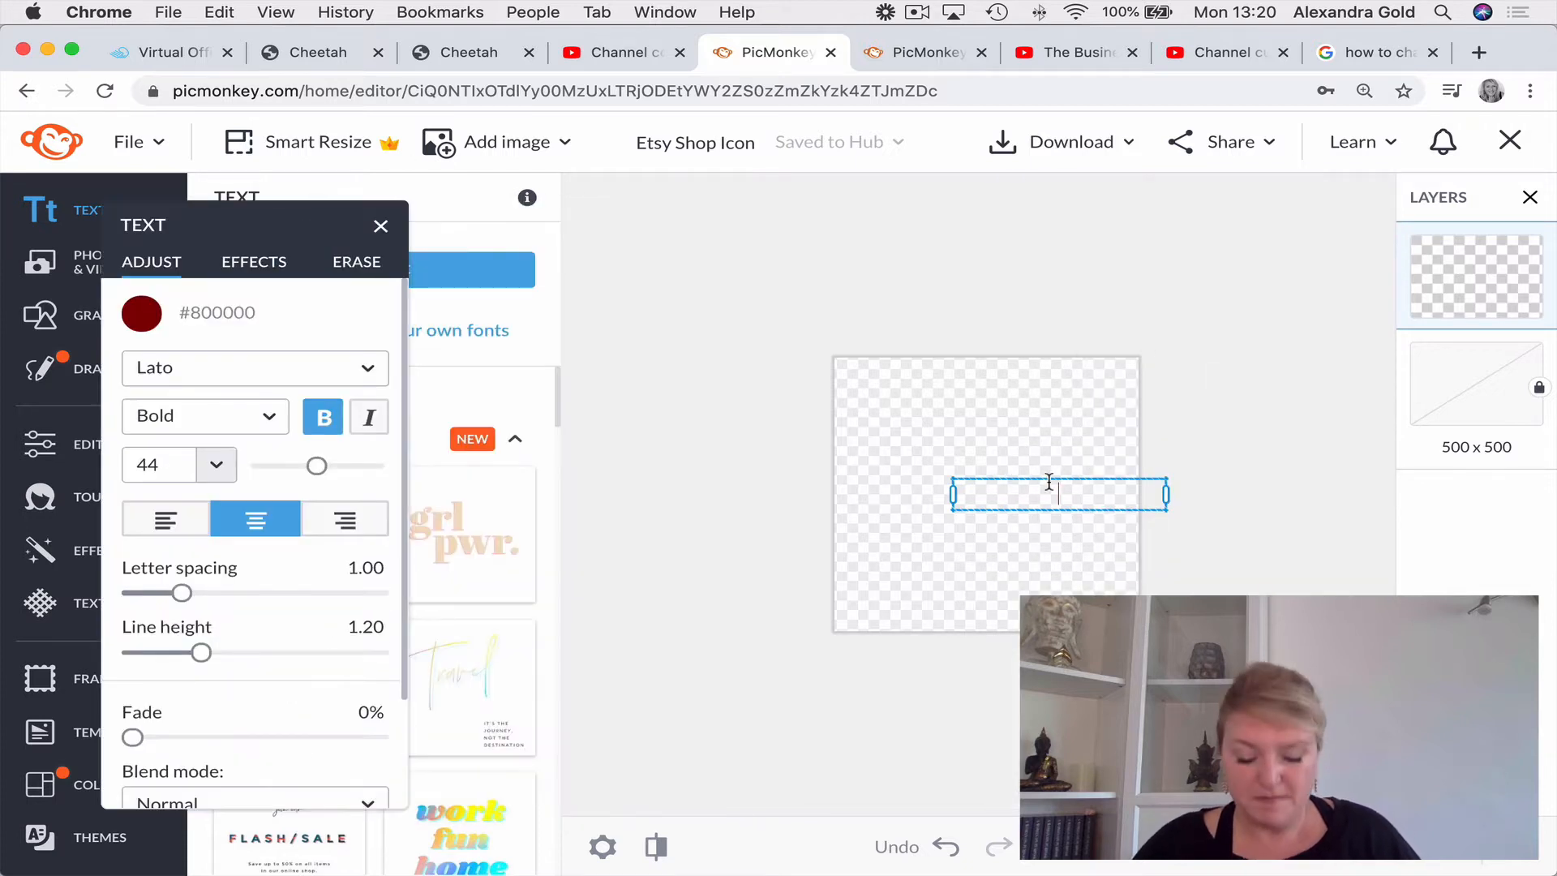
pyautogui.write('BUSINEES')
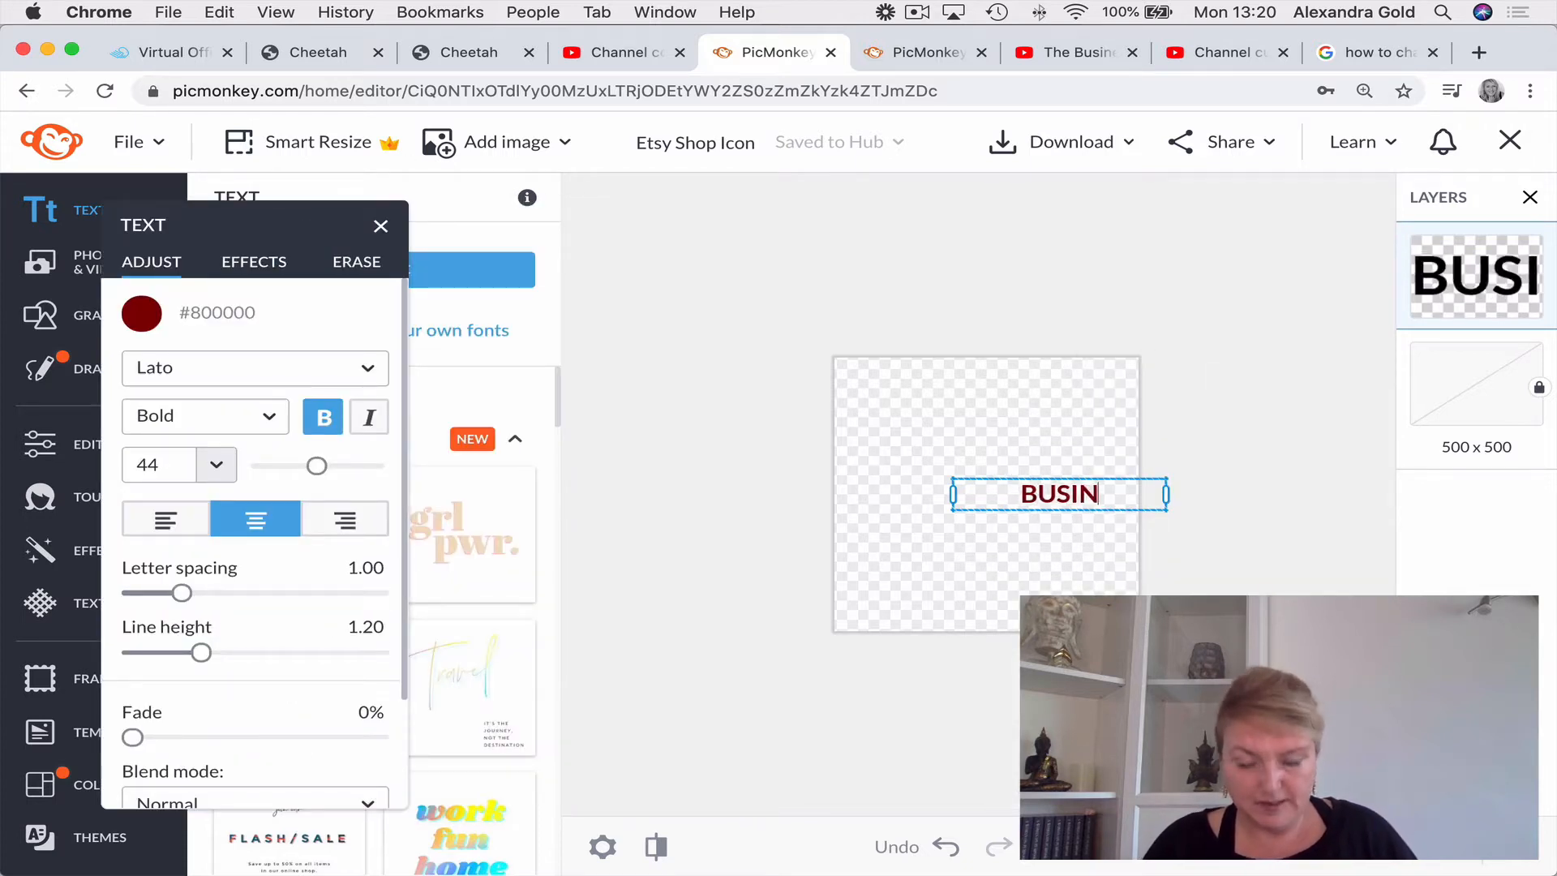
pyautogui.press('BackSpace')
pyautogui.press('BackSpace')
pyautogui.press('BackSpace')
pyautogui.press('BackSpace')
pyautogui.press('BackSpace')
pyautogui.press('BackSpace')
pyautogui.press('BackSpace')
pyautogui.press('BackSpace')
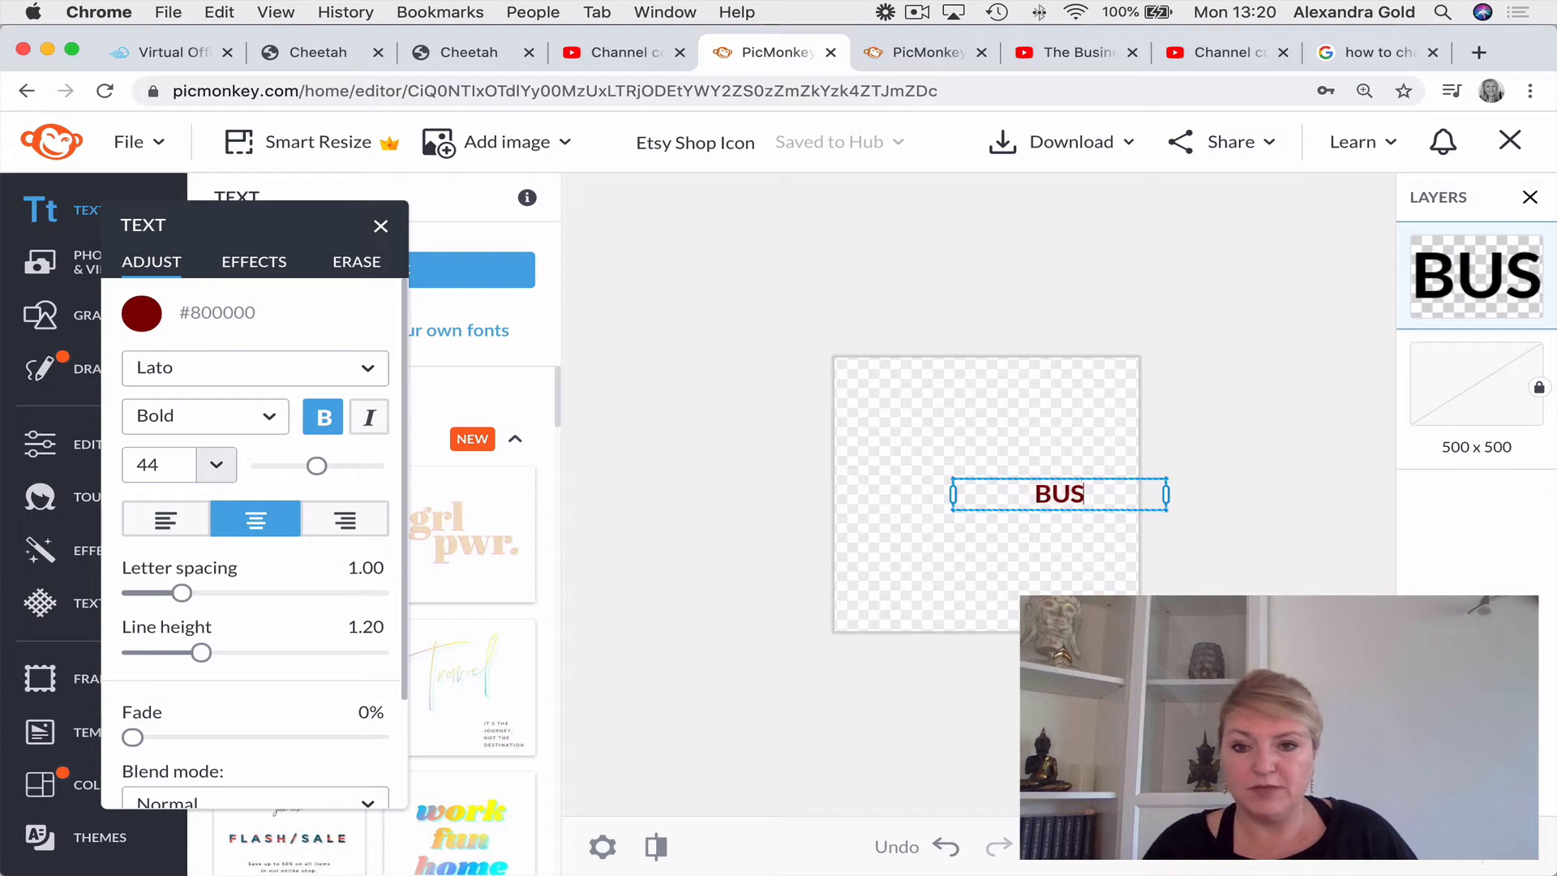
# Enter LEADERS in the open text box and move it to the horizontal center of the canvas.
pyautogui.write('LEADERS')
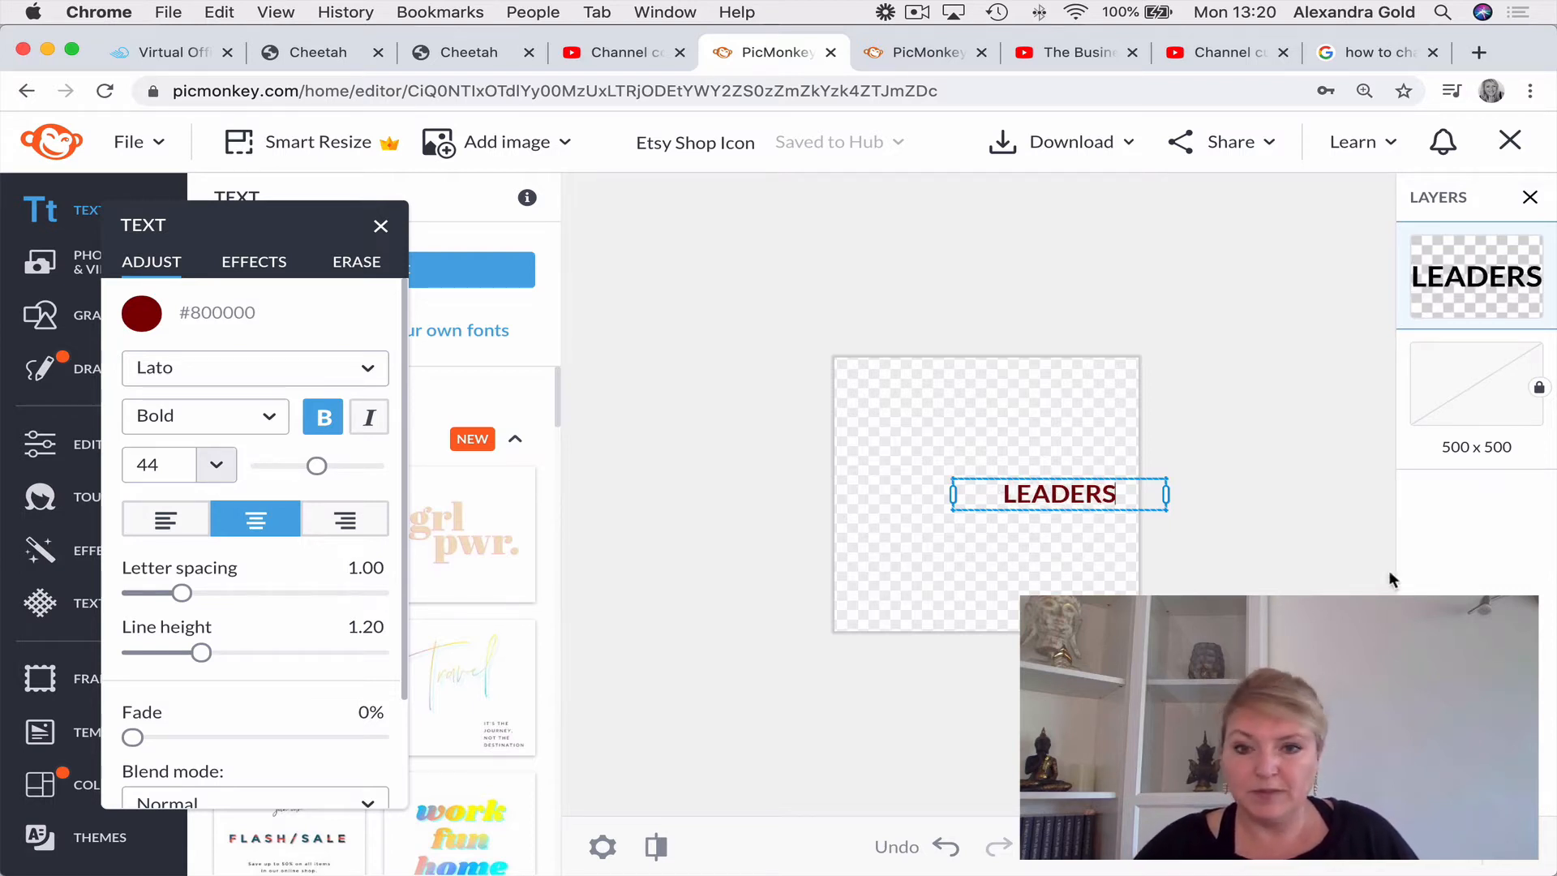
pyautogui.moveTo(1086, 507); pyautogui.dragTo(1010, 517)
pyautogui.click(1303, 532)
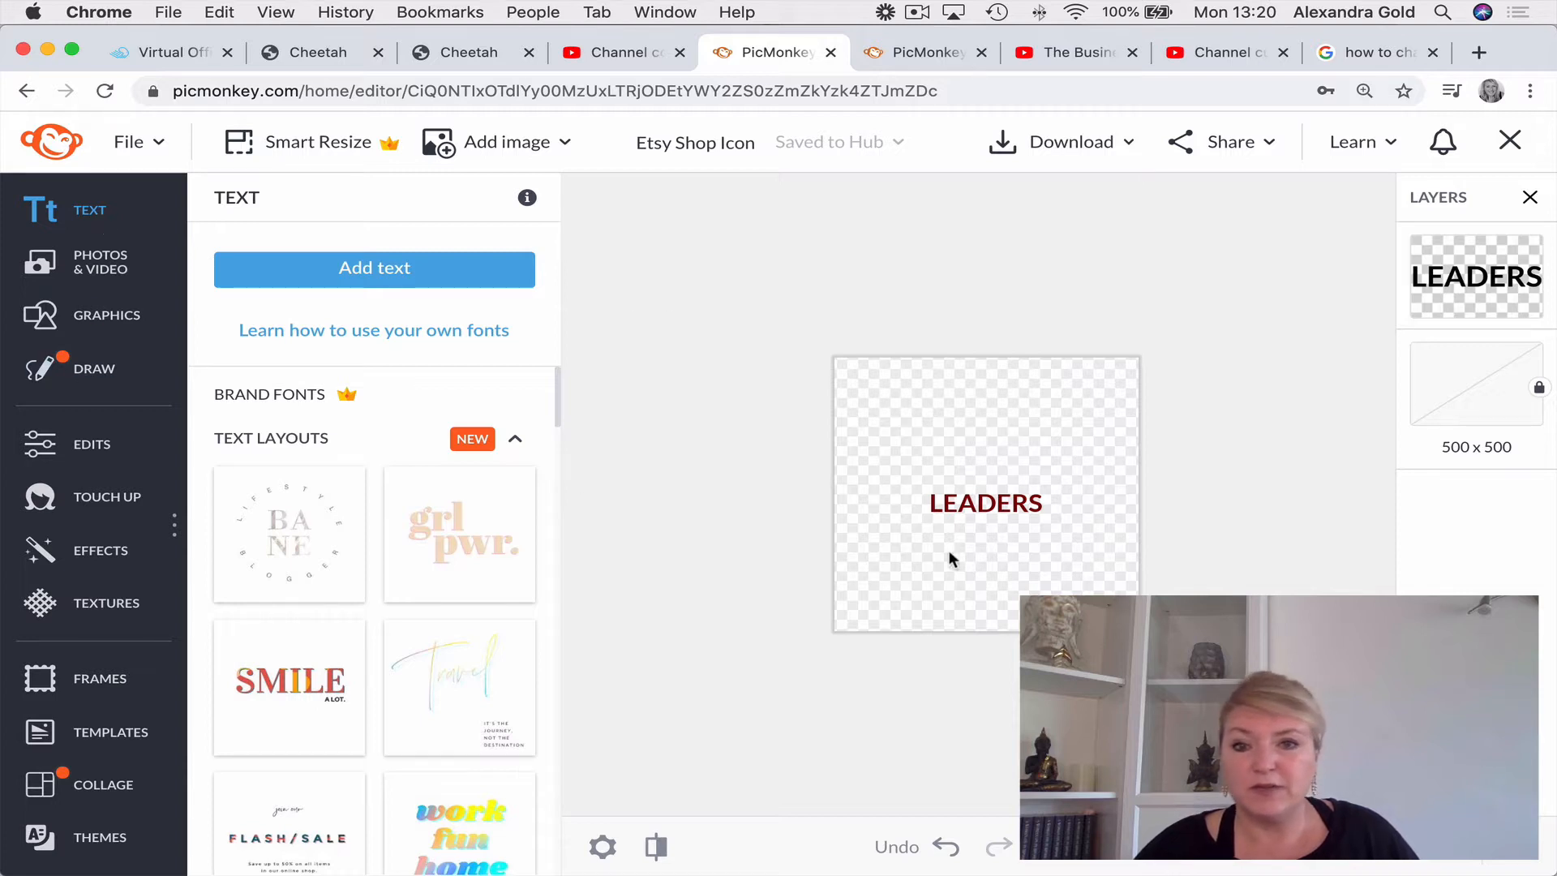
# Duplicate the LEADERS text, place the copy directly below it and change its wording to STAGE.
pyautogui.click(1000, 505)
pyautogui.rightClick(1001, 504)
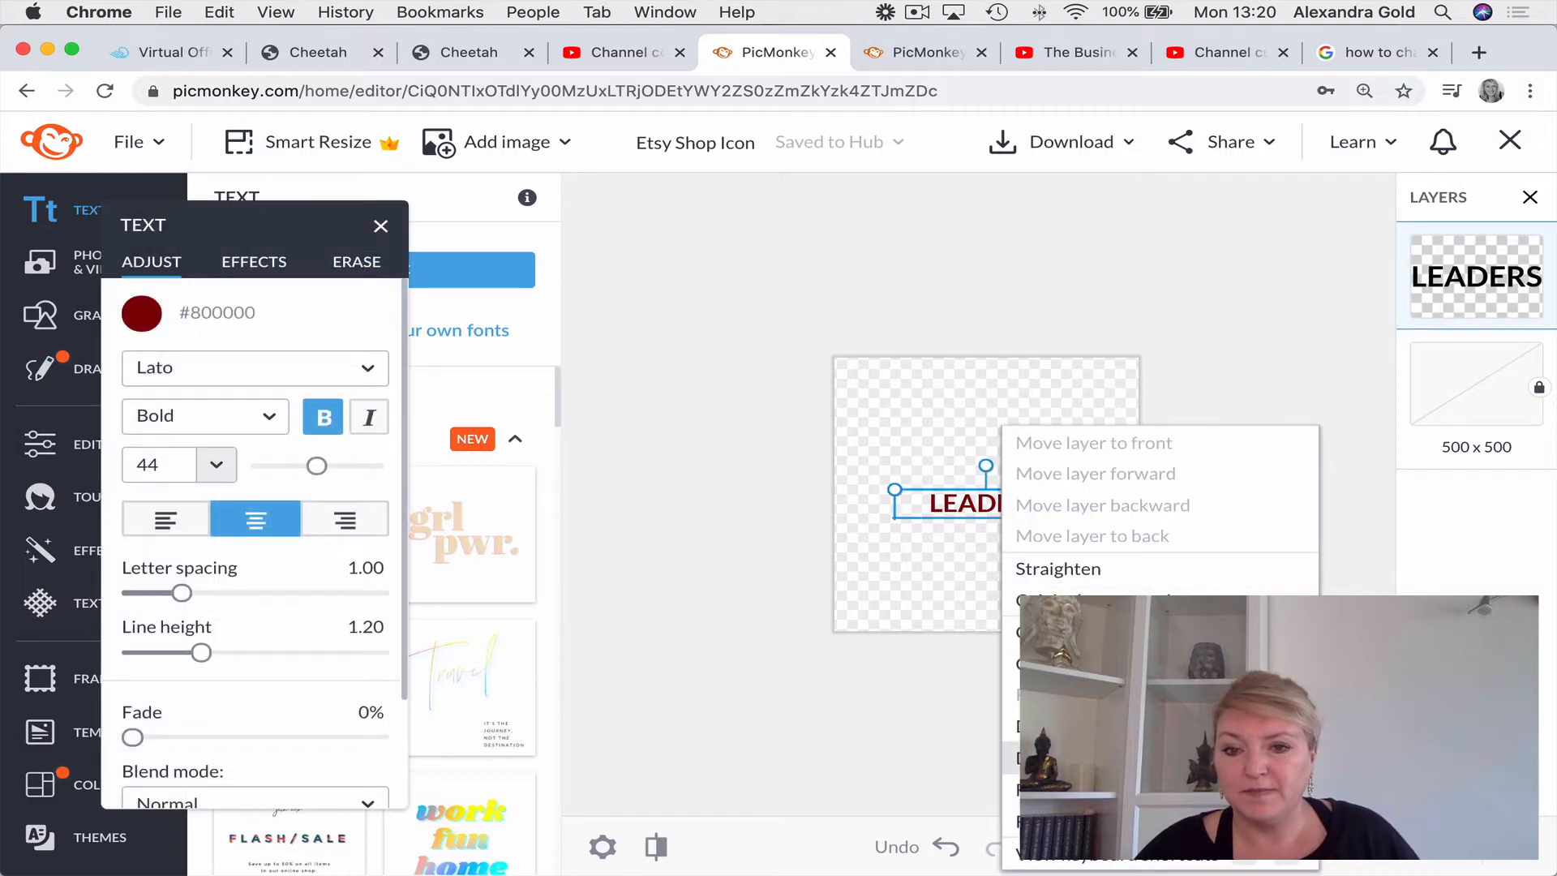
pyautogui.click(1054, 758)
pyautogui.moveTo(956, 514); pyautogui.dragTo(953, 528)
pyautogui.doubleClick(953, 528)
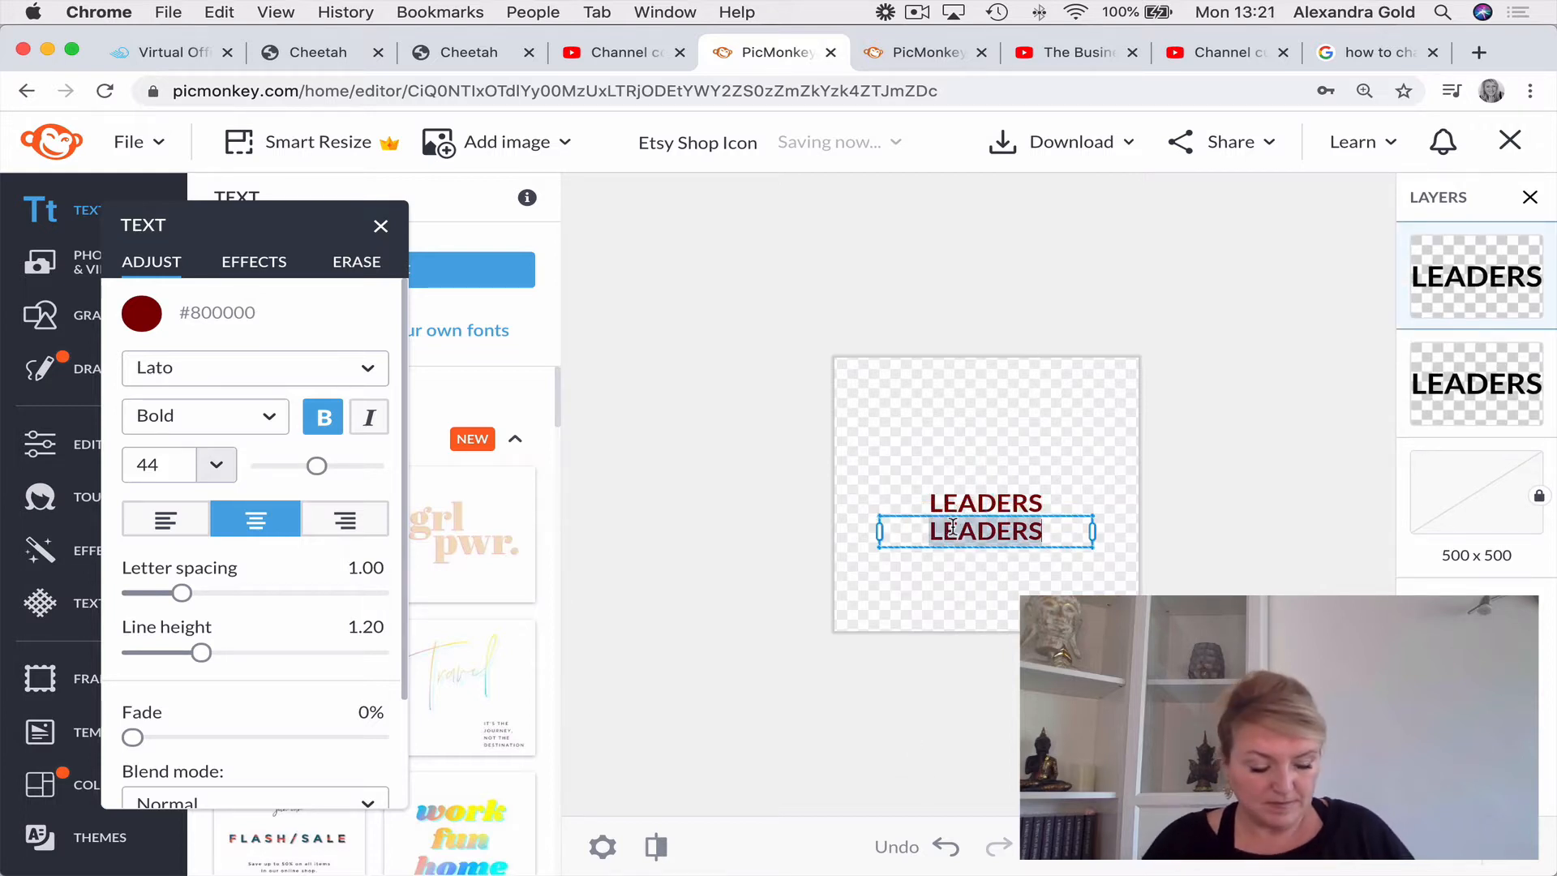
pyautogui.write('STAGE')
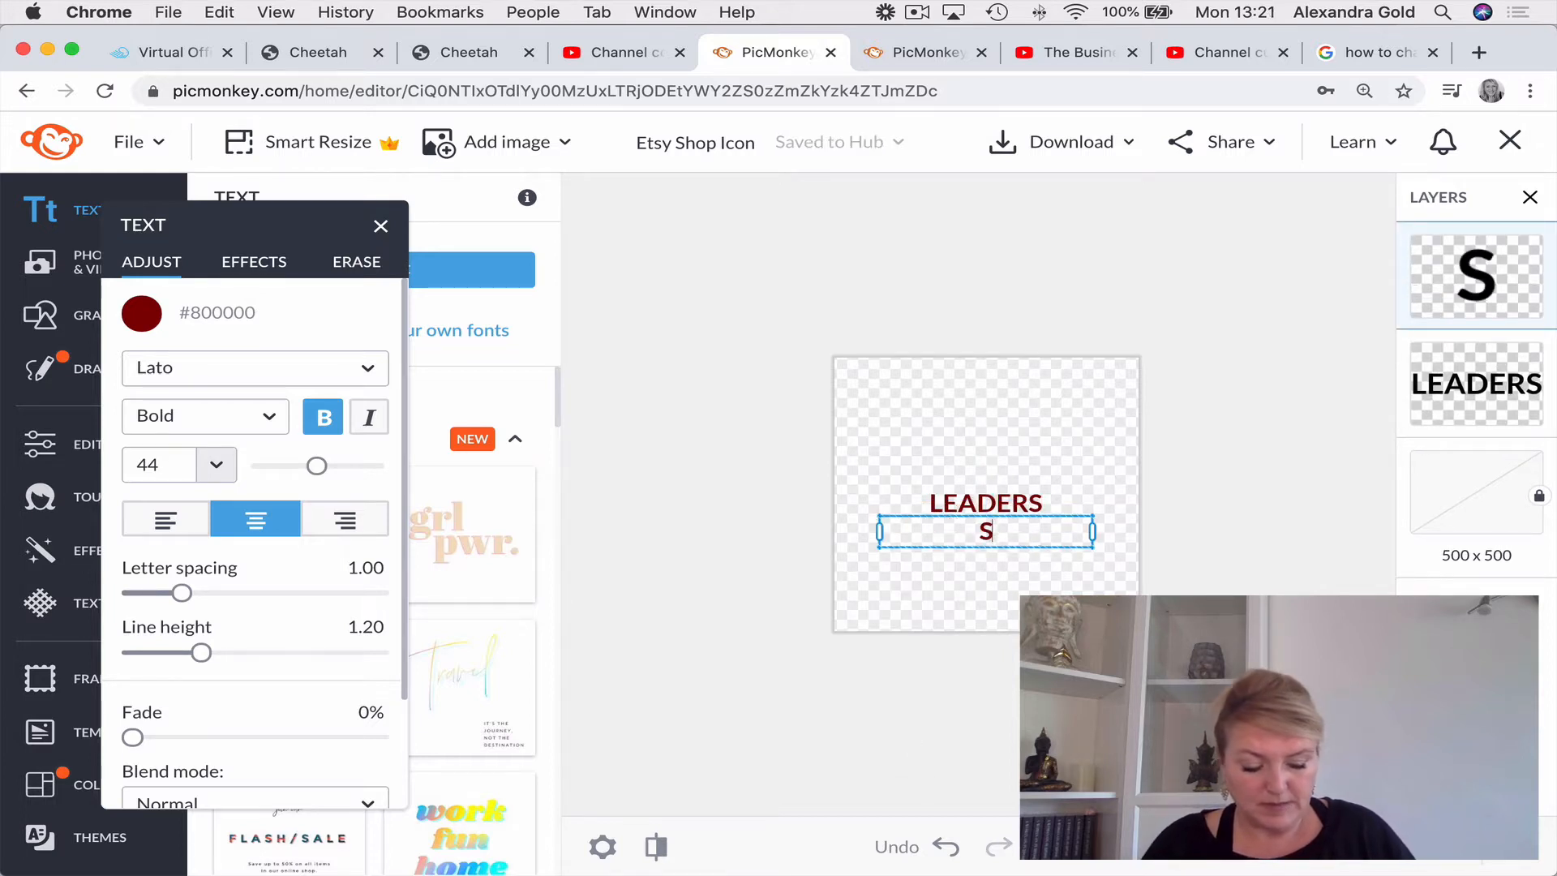
pyautogui.click(1043, 610)
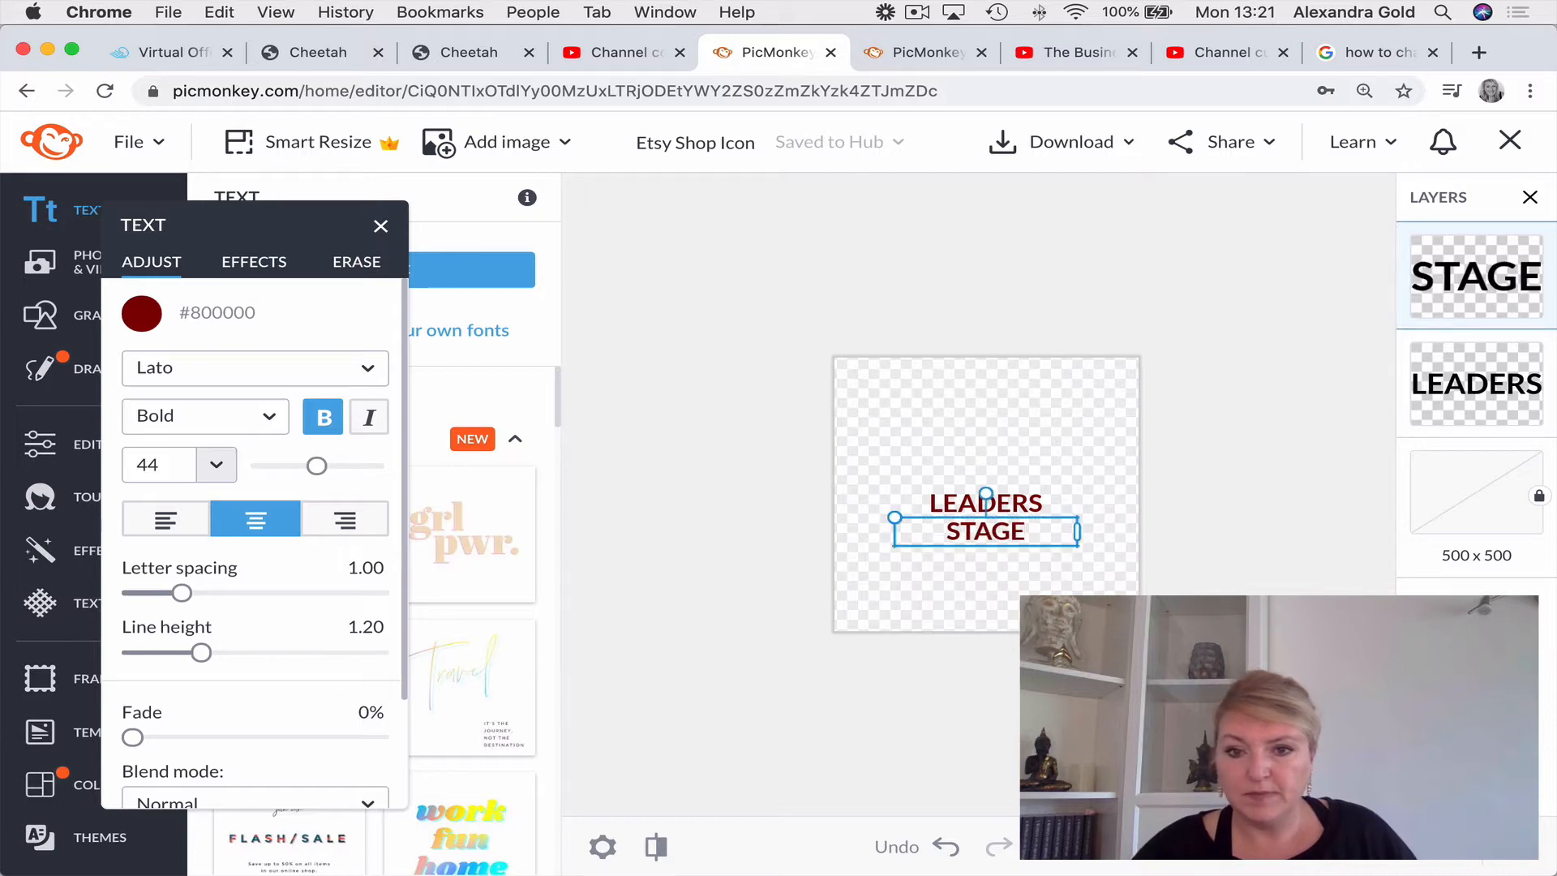
# Enlarge the STAGE text to about size 59 and align it directly beneath LEADERS at nearly the same width.
pyautogui.moveTo(894, 522); pyautogui.dragTo(829, 515)
pyautogui.moveTo(982, 525); pyautogui.dragTo(1018, 535)
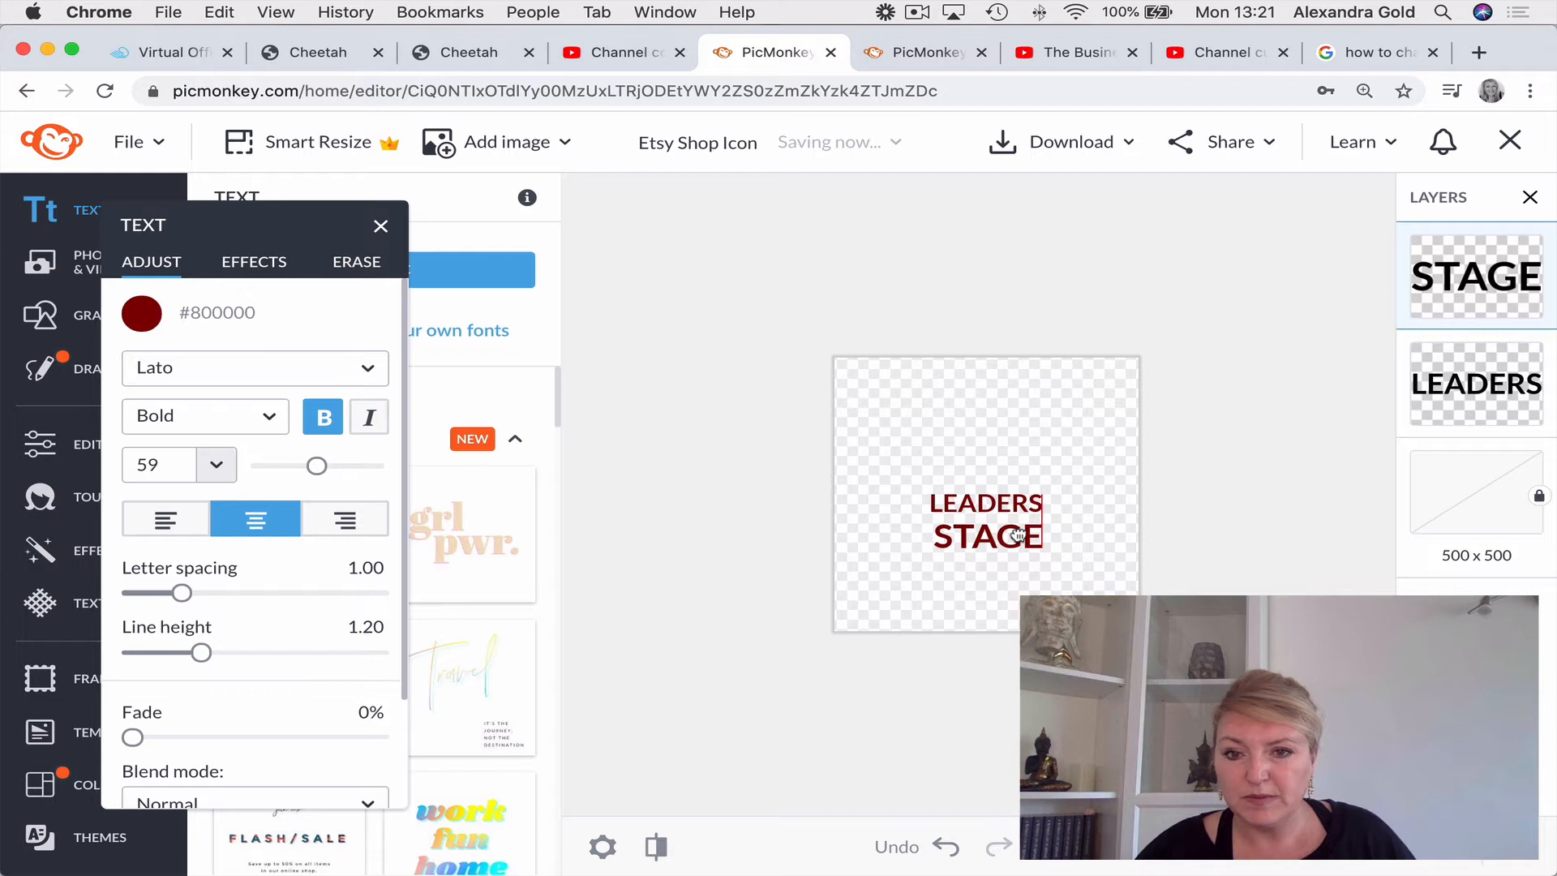
pyautogui.moveTo(866, 517); pyautogui.dragTo(861, 515)
pyautogui.click(729, 556)
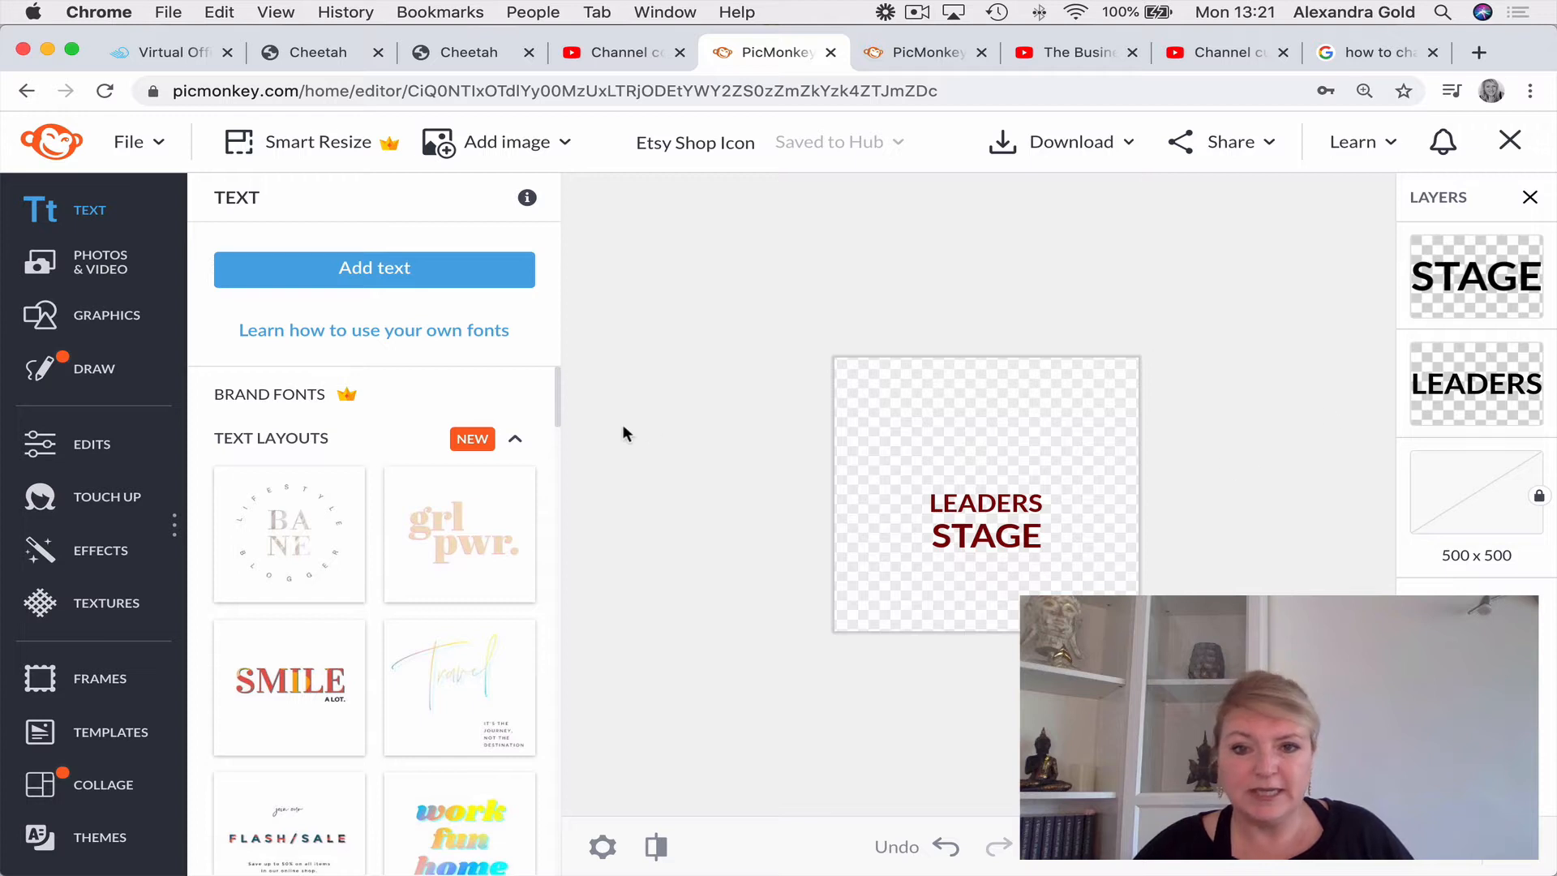
# Duplicate the LEADERS text, move the copy above the original and change its wording to THE.
pyautogui.click(999, 508)
pyautogui.rightClick(1000, 507)
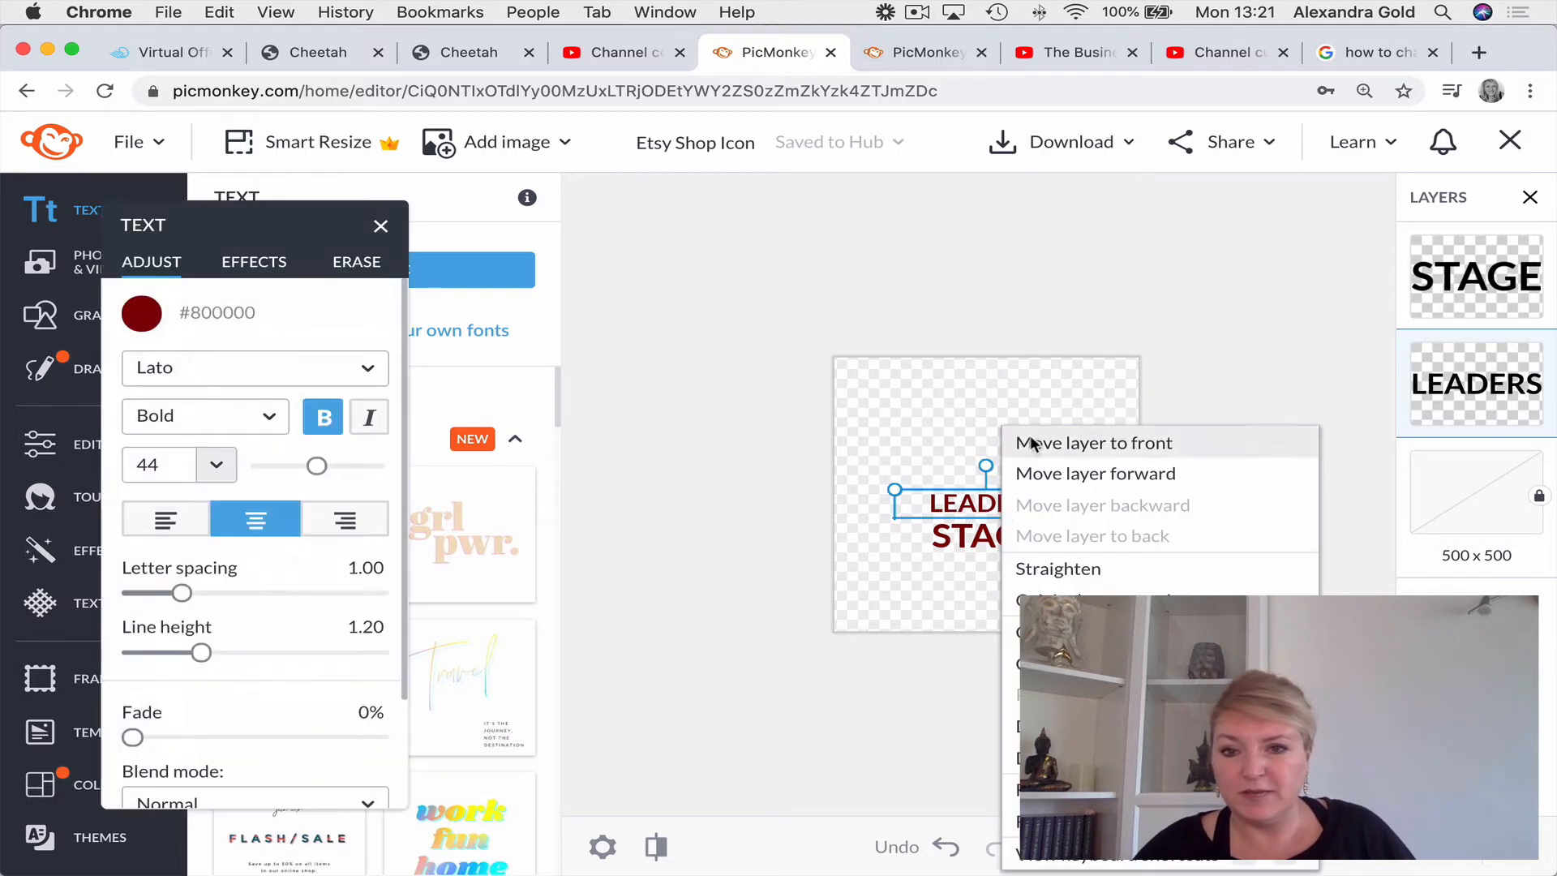
pyautogui.click(1054, 725)
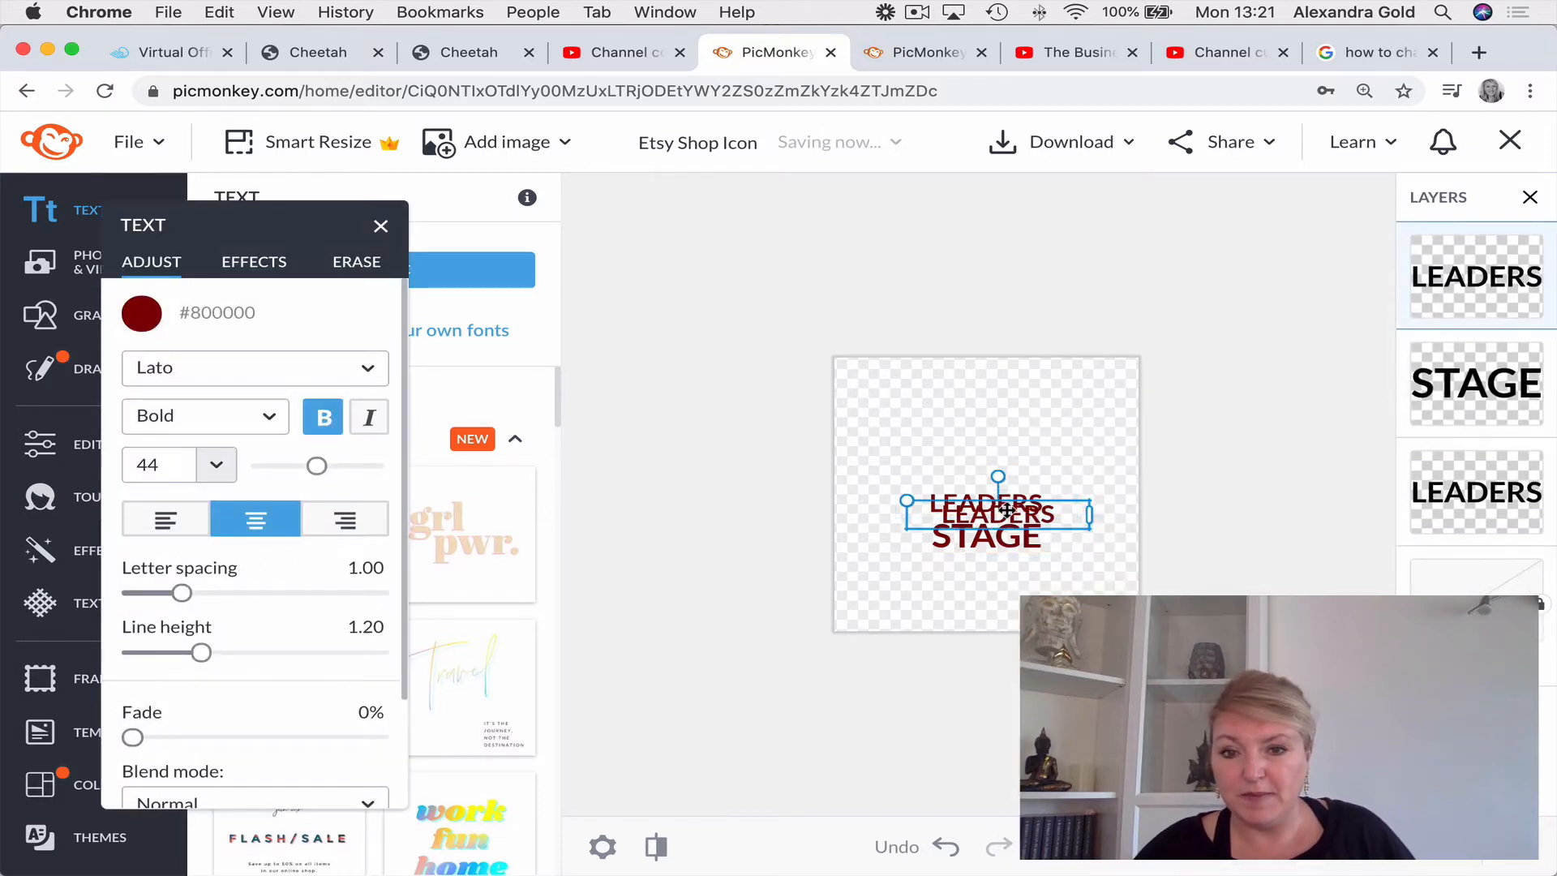
pyautogui.moveTo(985, 505); pyautogui.dragTo(985, 442)
pyautogui.doubleClick(985, 442)
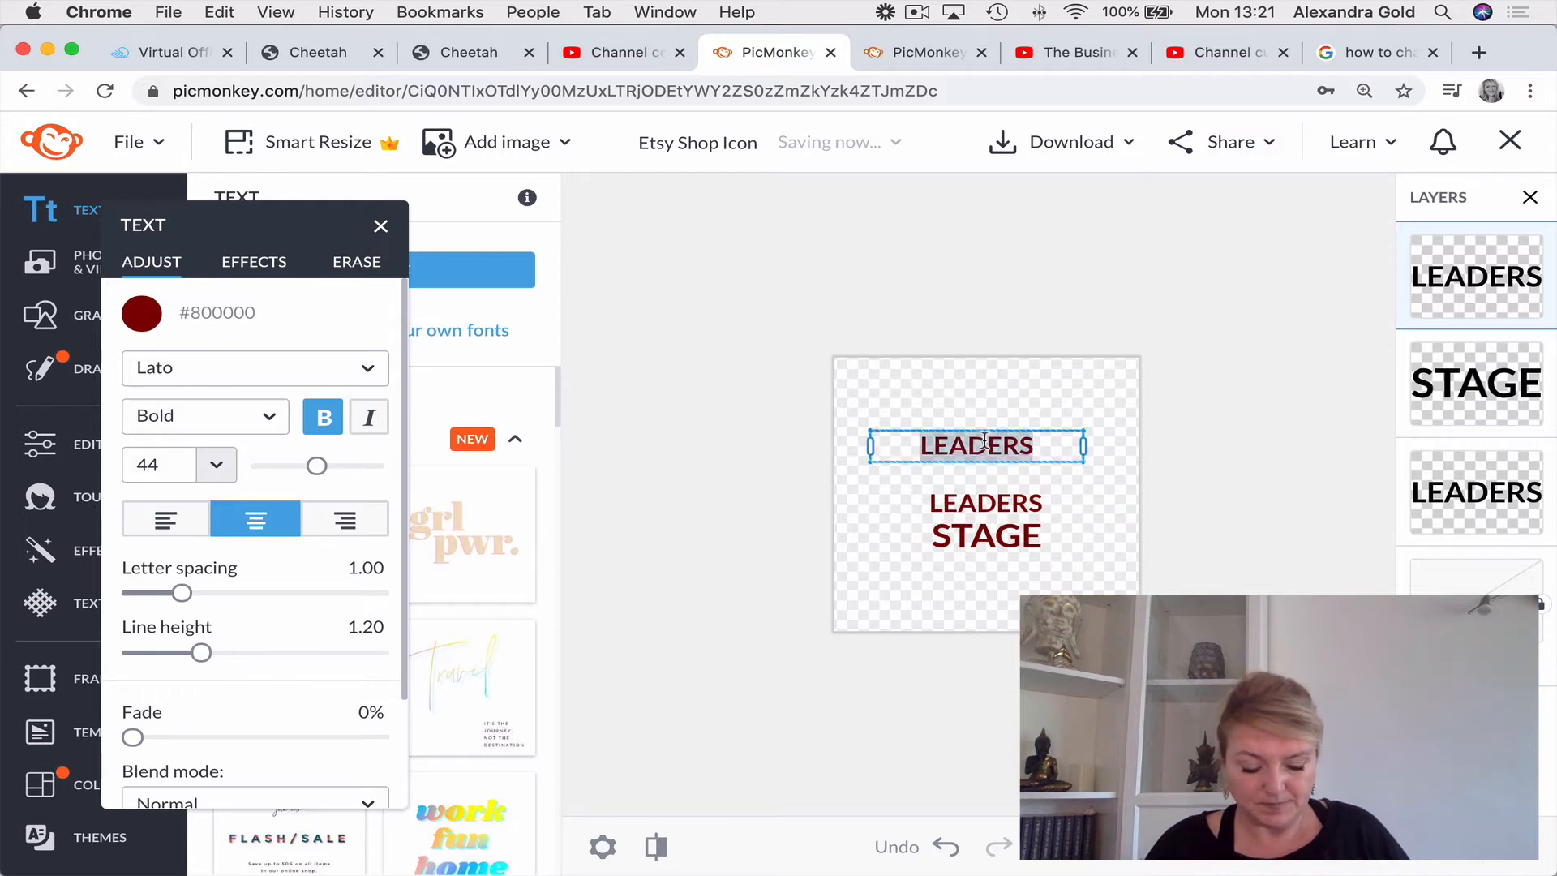
pyautogui.write('THE')
pyautogui.click(871, 482)
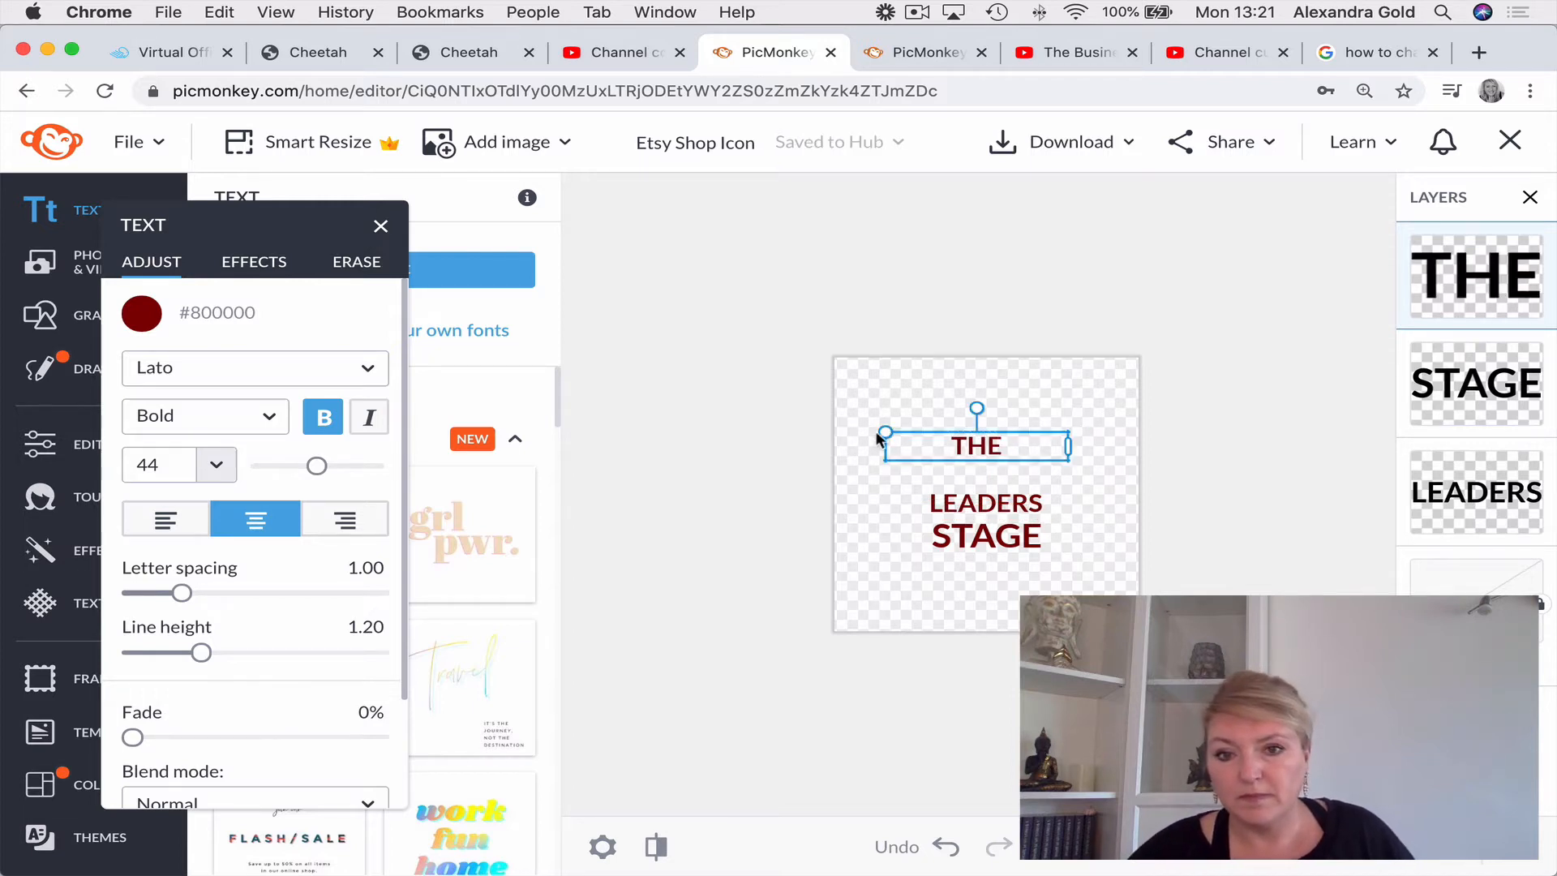
# Shrink the THE text to about size 19 and place it just above the right end of LEADERS.
pyautogui.moveTo(880, 434); pyautogui.dragTo(1029, 484)
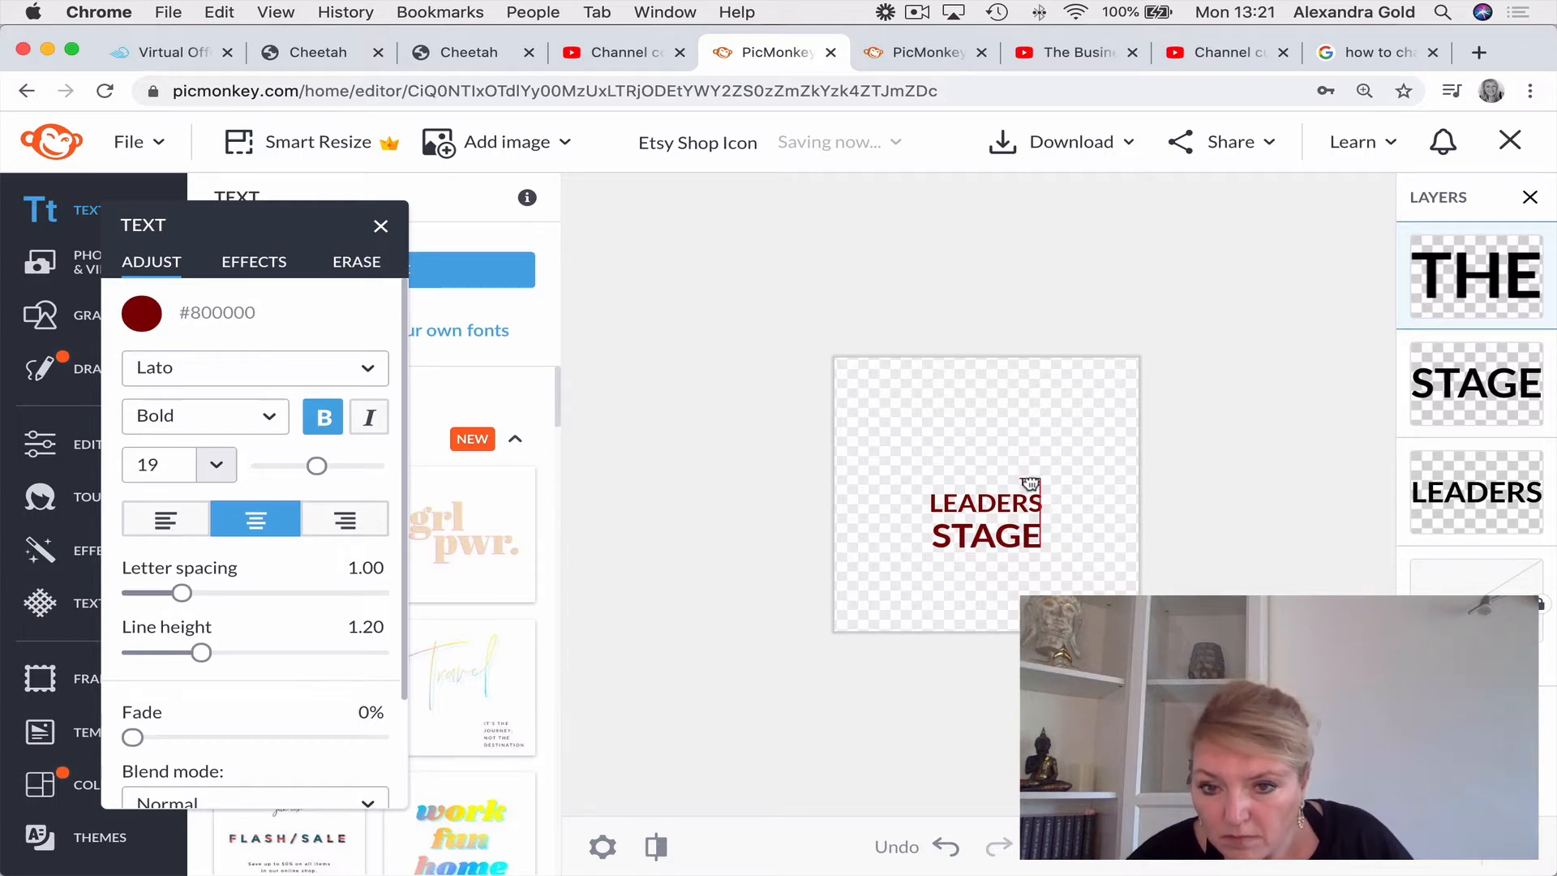
pyautogui.click(1224, 562)
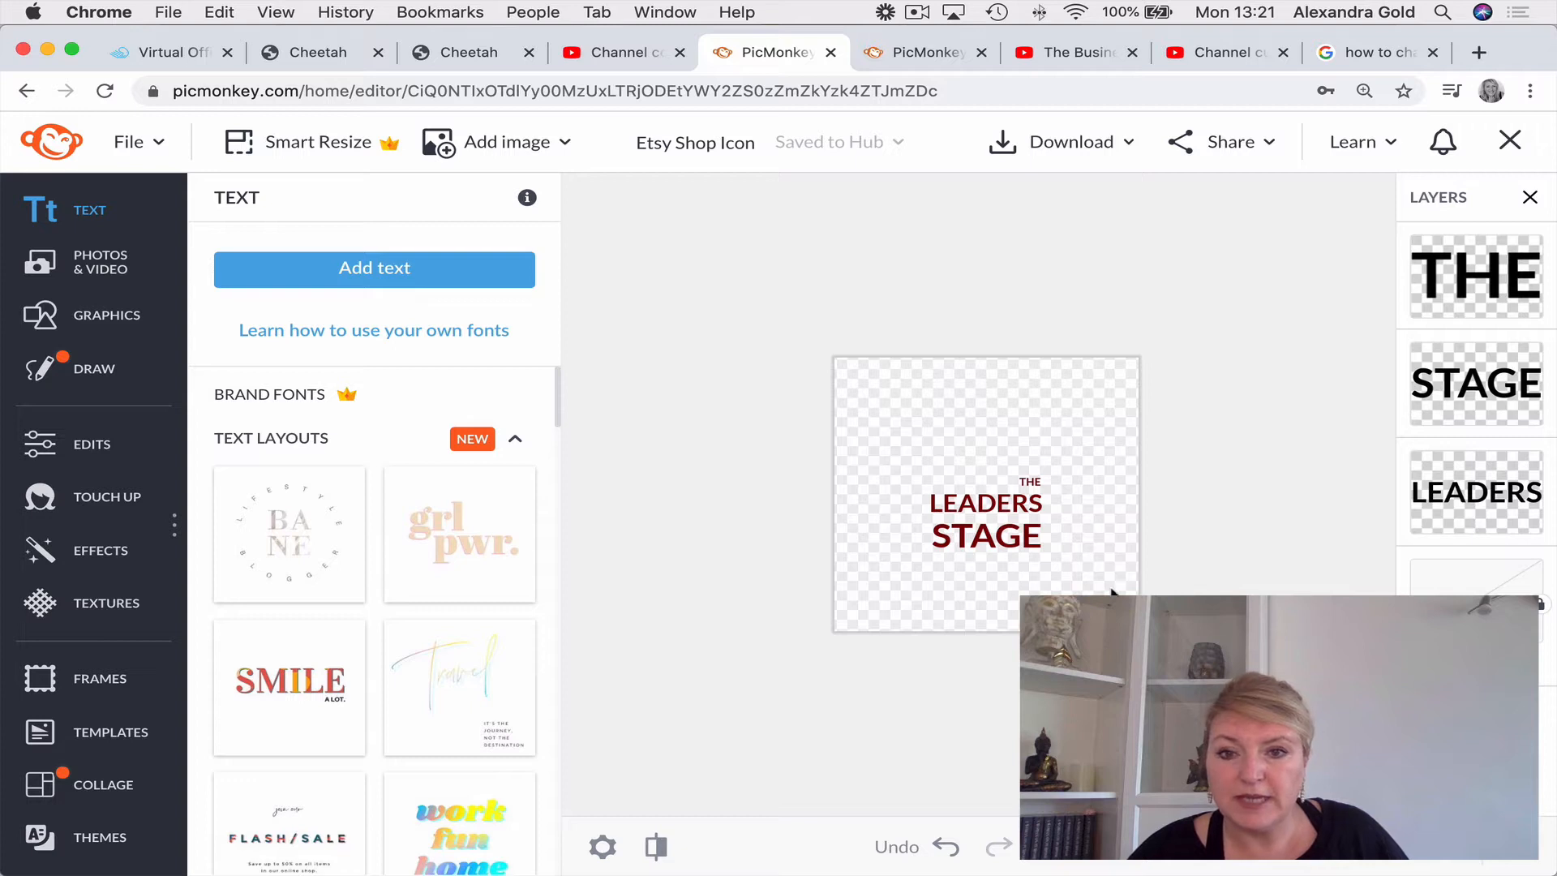
# Fine-tune the size of the STAGE text so it lines up better with the left edge of LEADERS.
pyautogui.click(962, 546)
pyautogui.moveTo(858, 514); pyautogui.dragTo(852, 516)
pyautogui.click(740, 515)
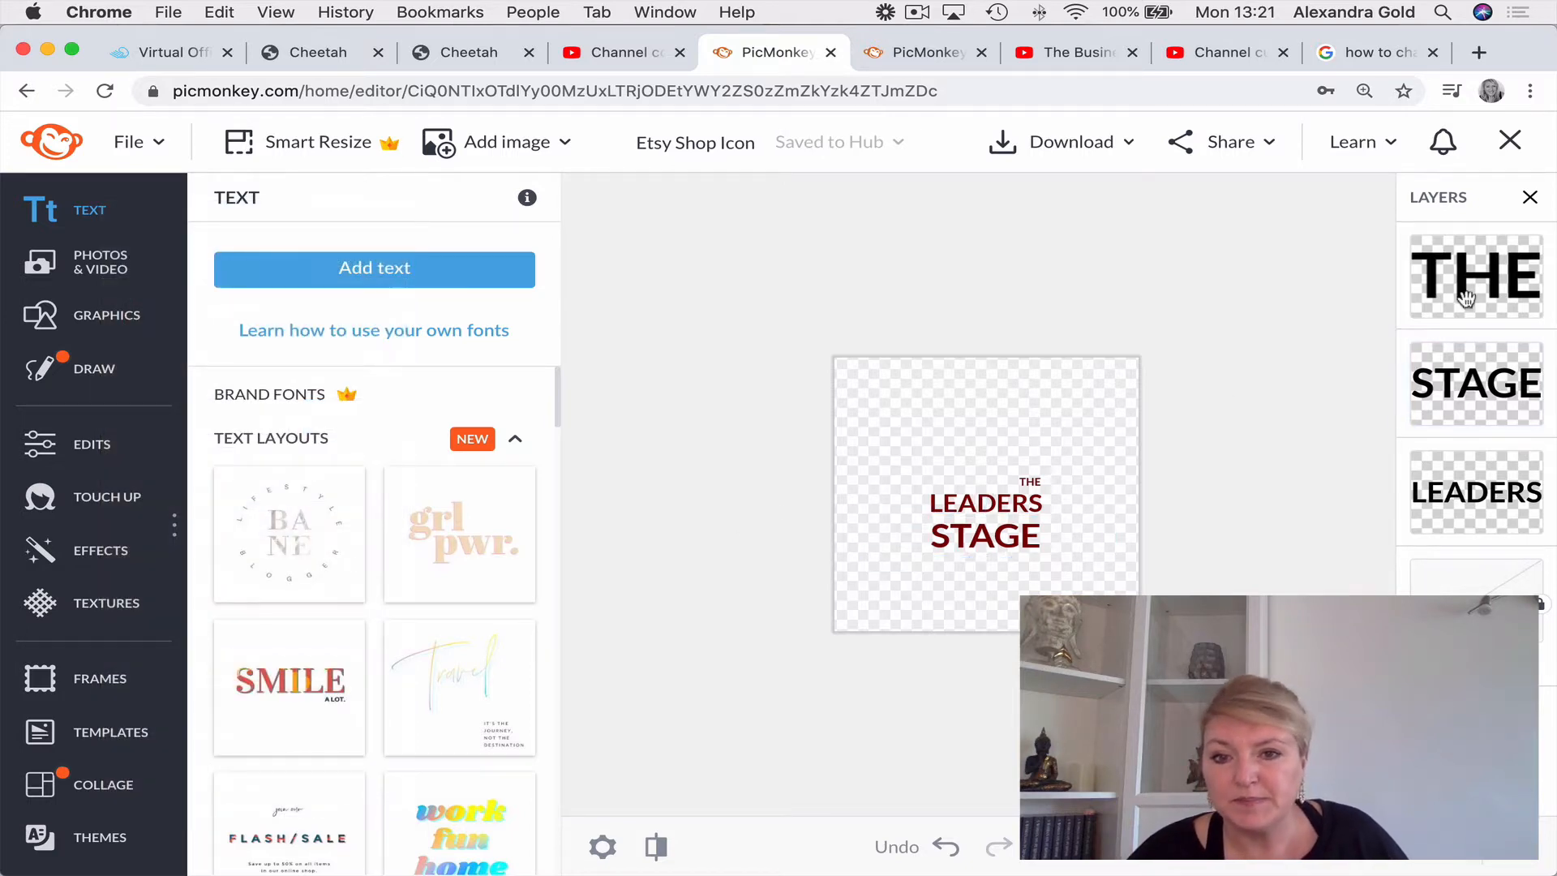
# Move the small THE text to just above the left end of LEADERS.
pyautogui.click(1038, 475)
pyautogui.moveTo(1037, 475); pyautogui.dragTo(953, 485)
pyautogui.click(776, 459)
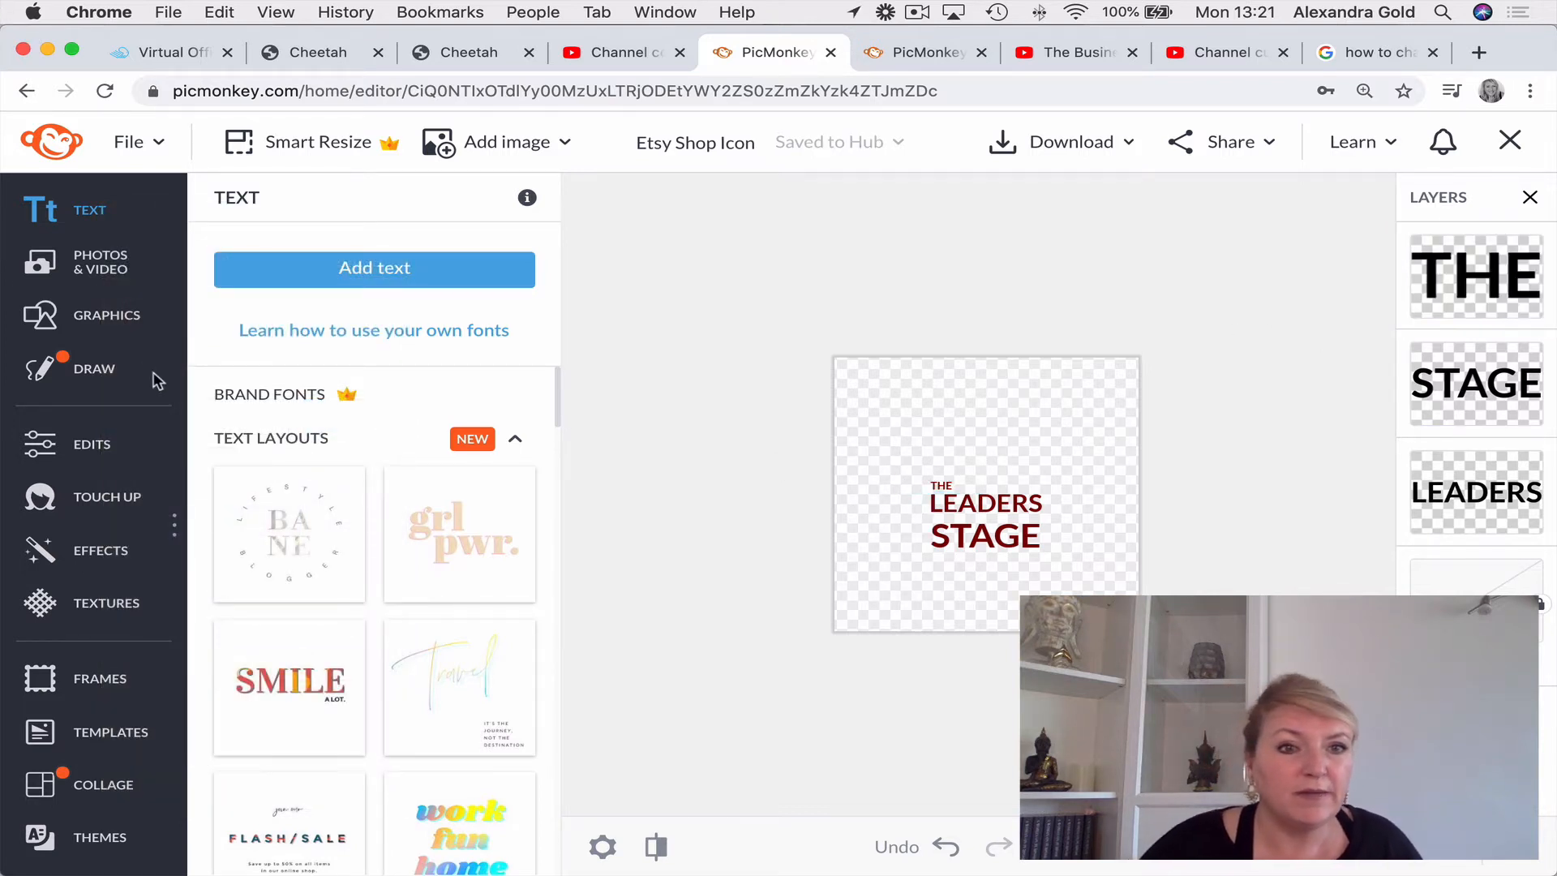
# Search the graphics library for MIC and add the Basic Vintage Mic graphic to the canvas.
pyautogui.click(108, 308)
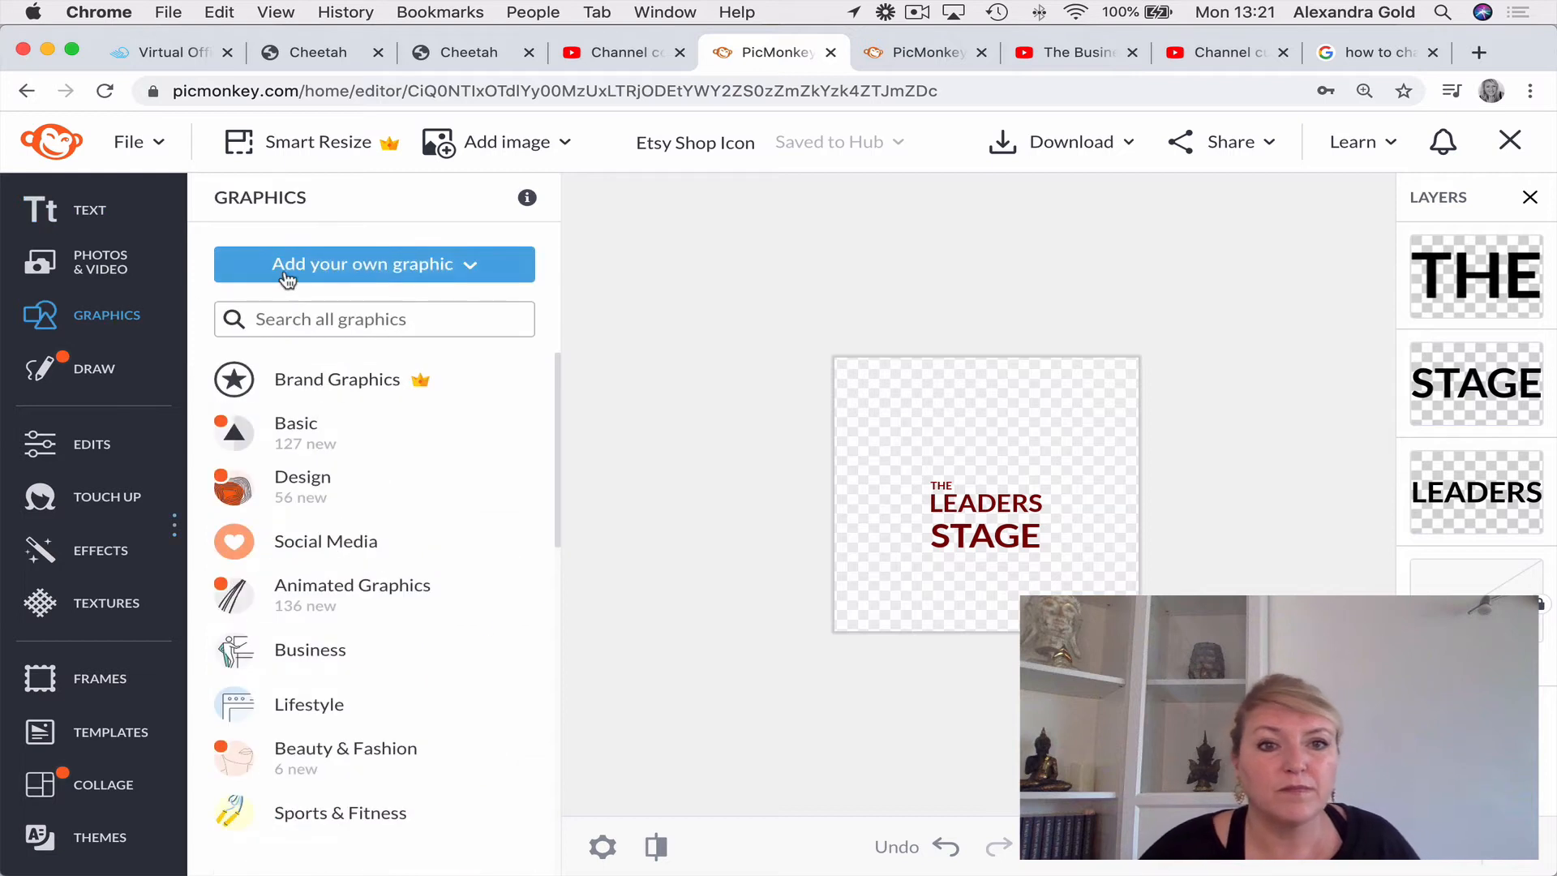
pyautogui.click(274, 308)
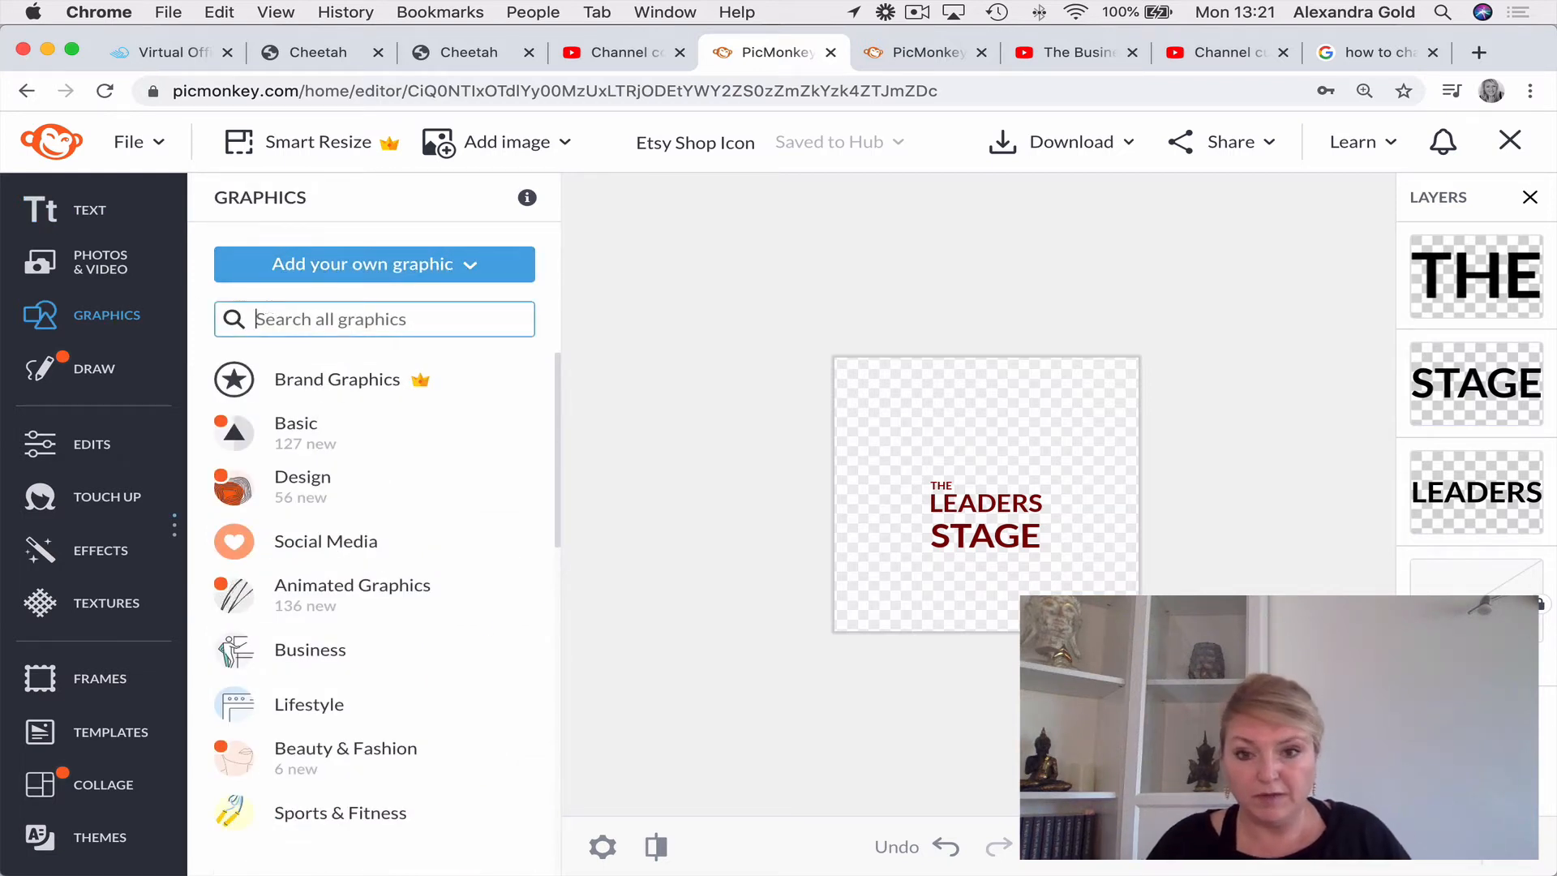
pyautogui.write('MIC')
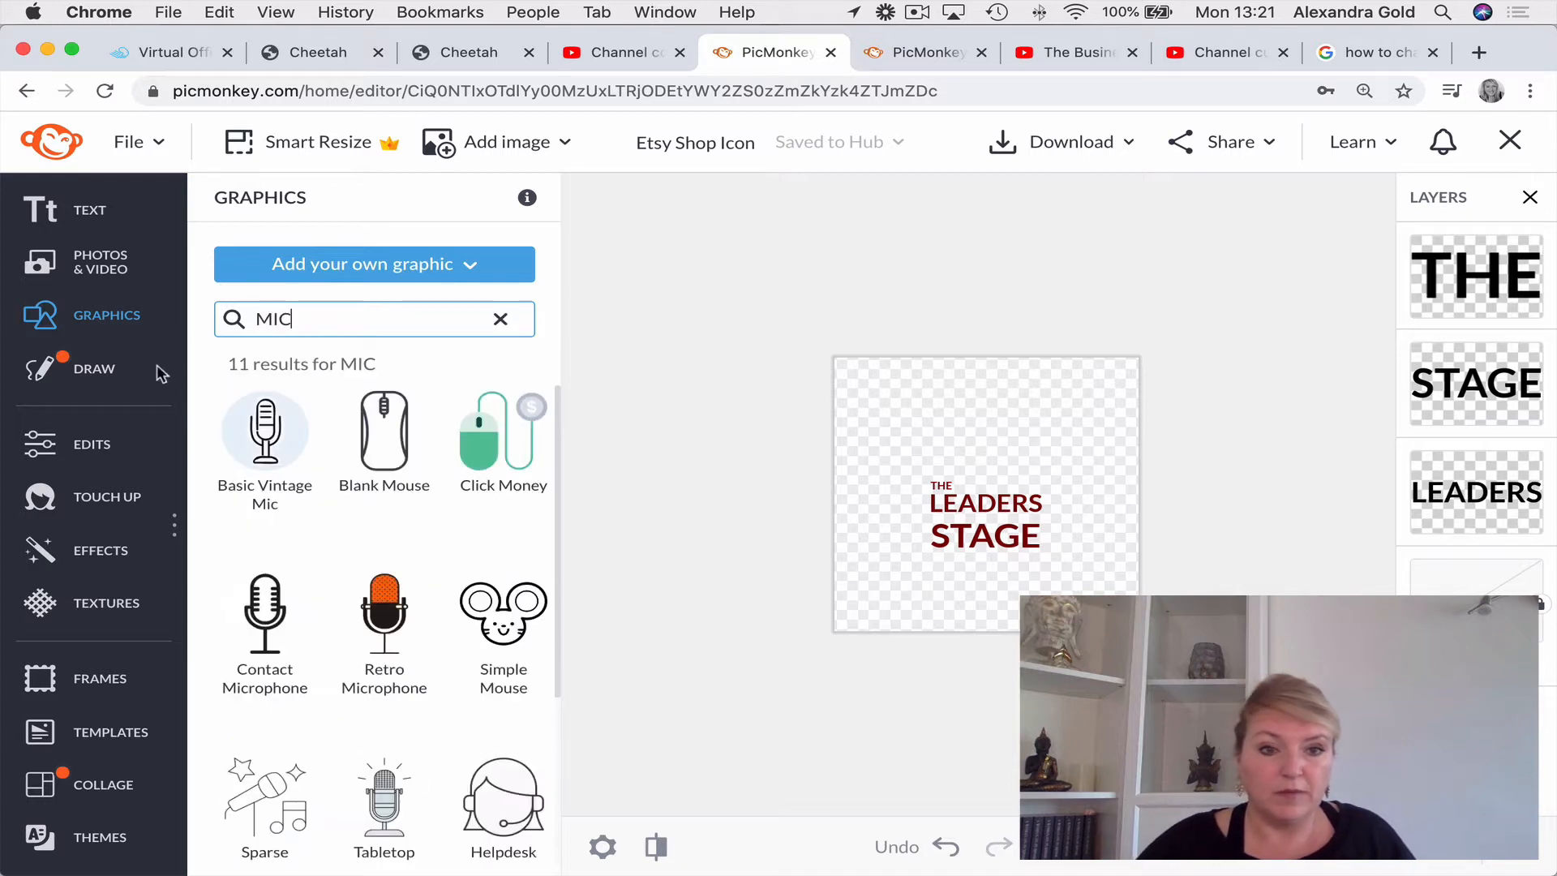
pyautogui.click(235, 426)
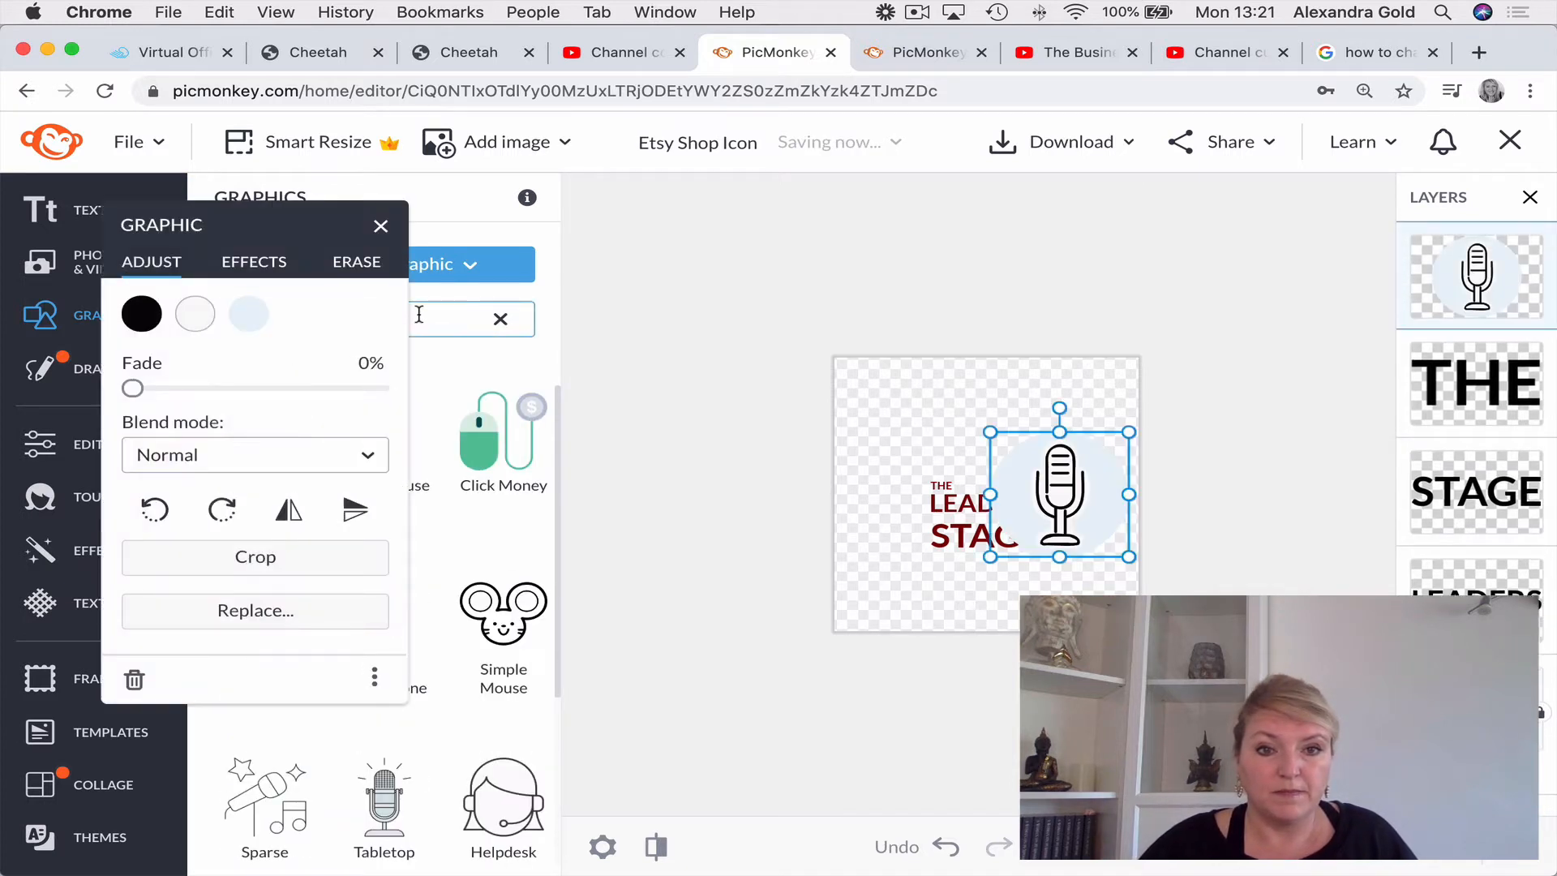
pyautogui.click(674, 298)
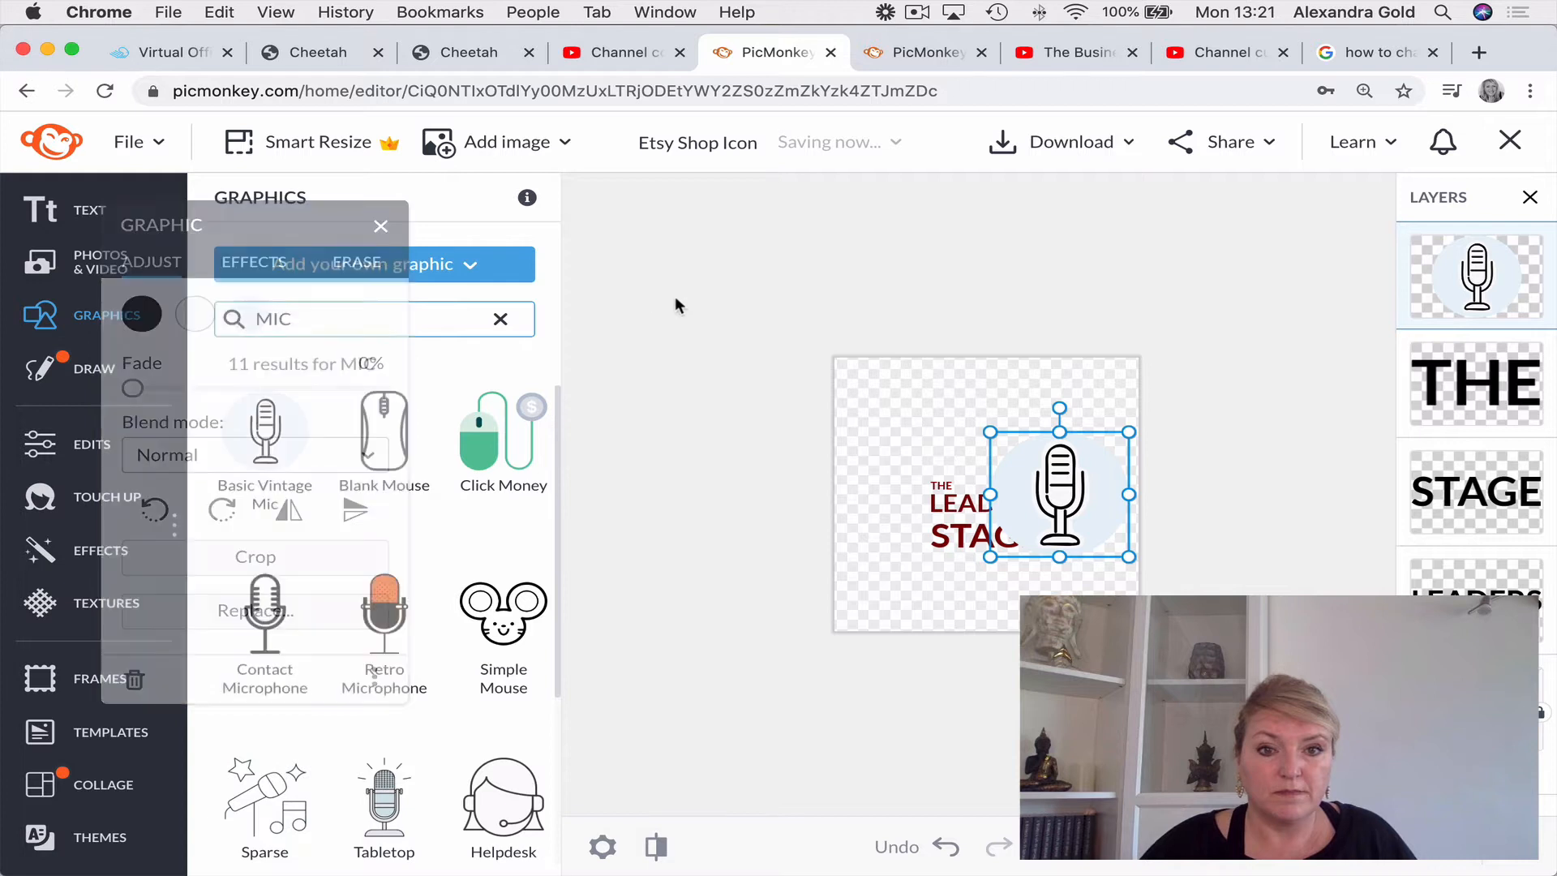
# Search the graphics library for BOOK and add the Basic Open Book graphic to the canvas.
pyautogui.moveTo(347, 317); pyautogui.dragTo(203, 317)
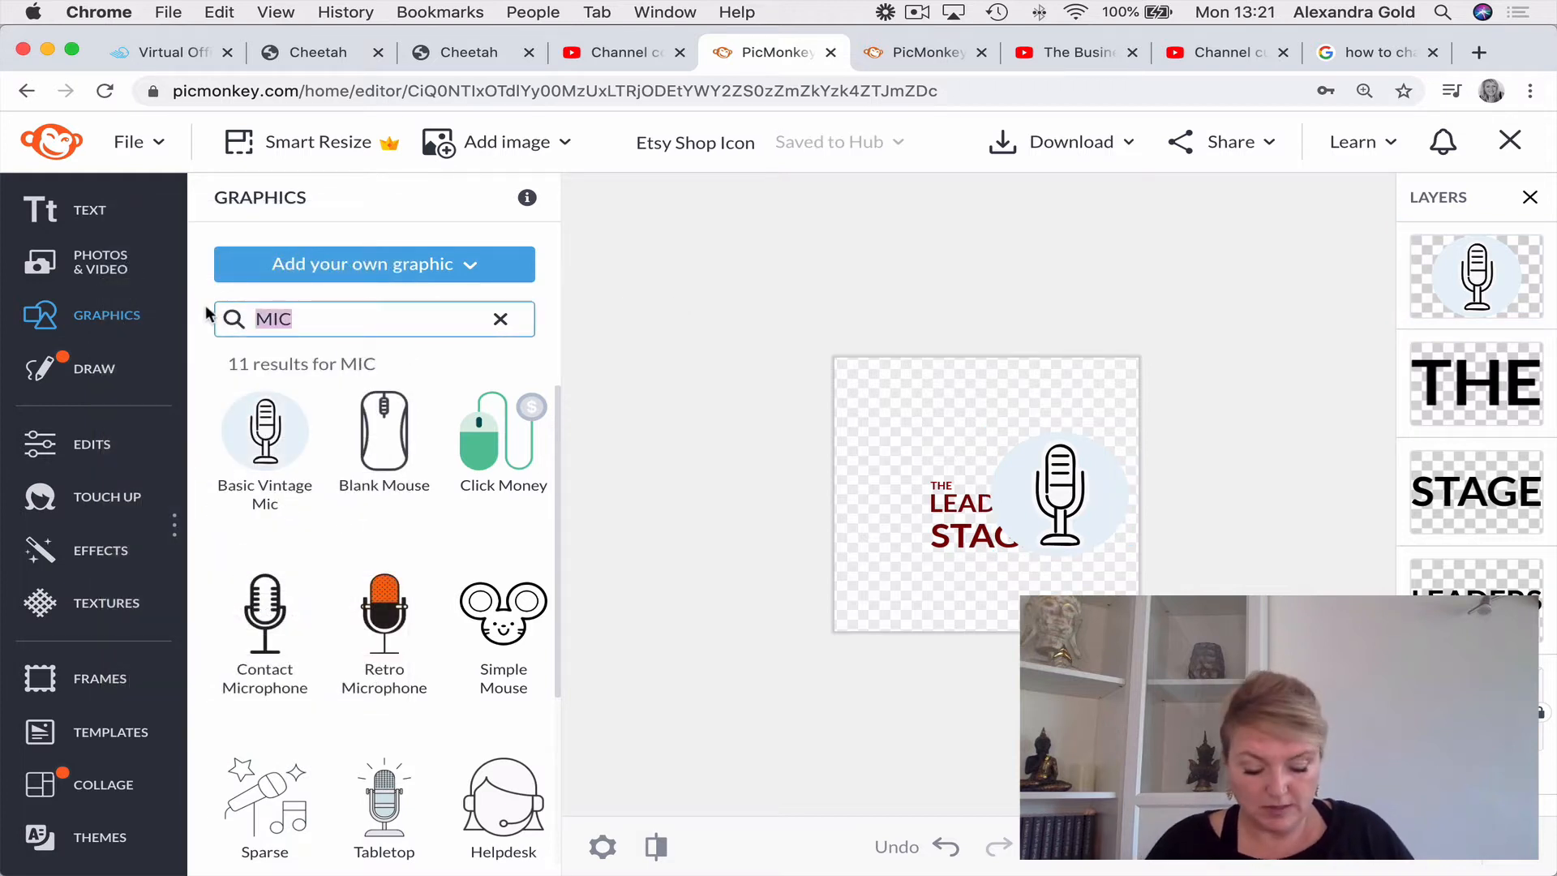
pyautogui.write('BOOK')
pyautogui.press('Return')
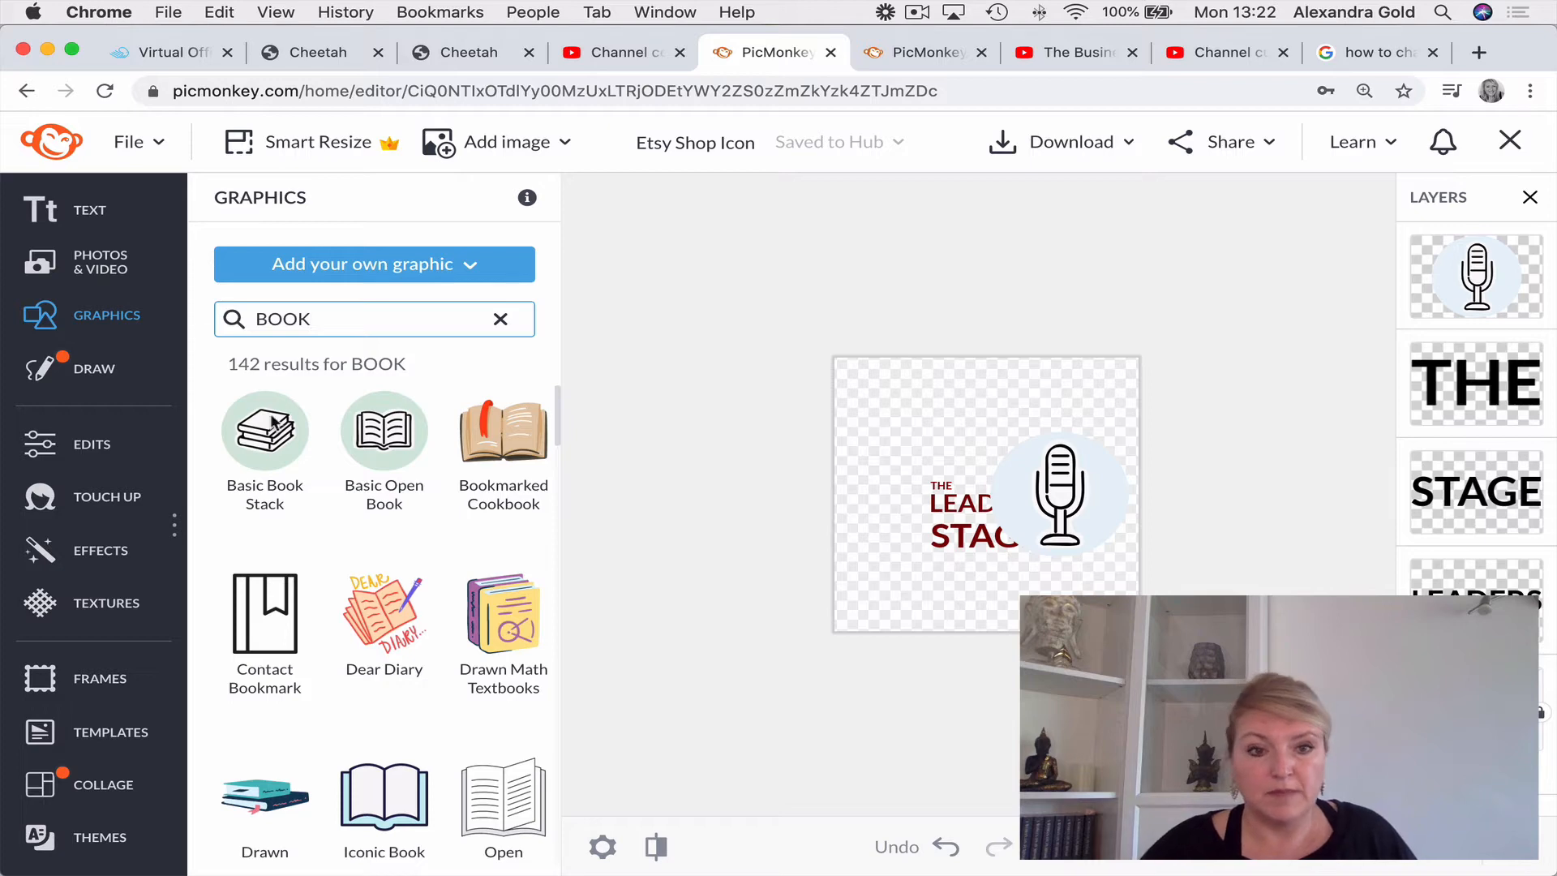
pyautogui.click(388, 438)
pyautogui.click(634, 305)
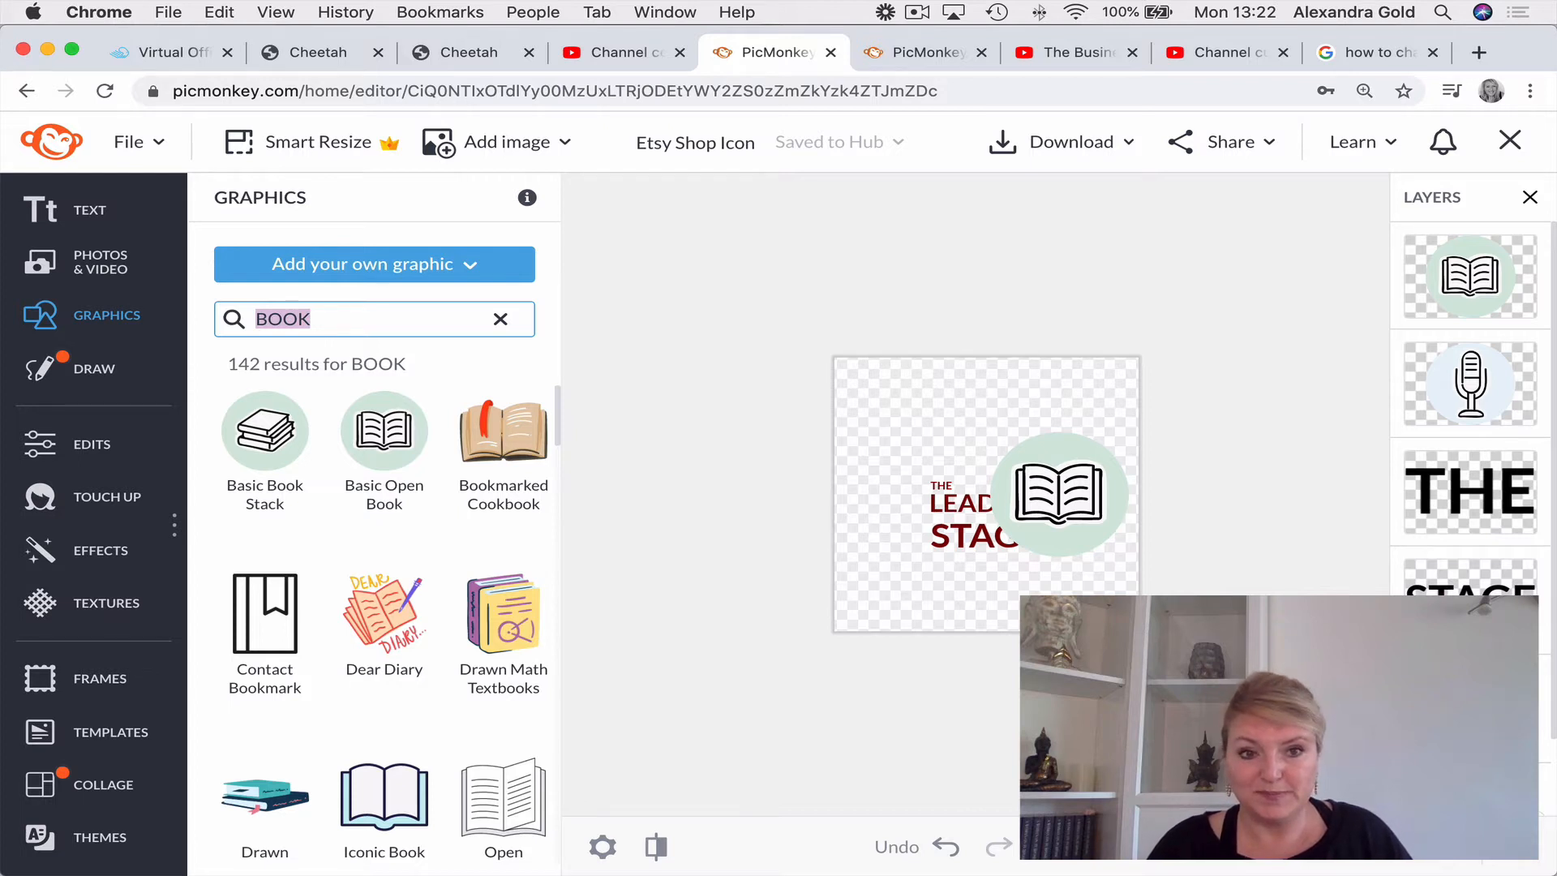
# Search the graphics library for CLAPPERBOARD and add the Basic Clapper Board graphic to the canvas.
pyautogui.write('CLAPPERBOARD')
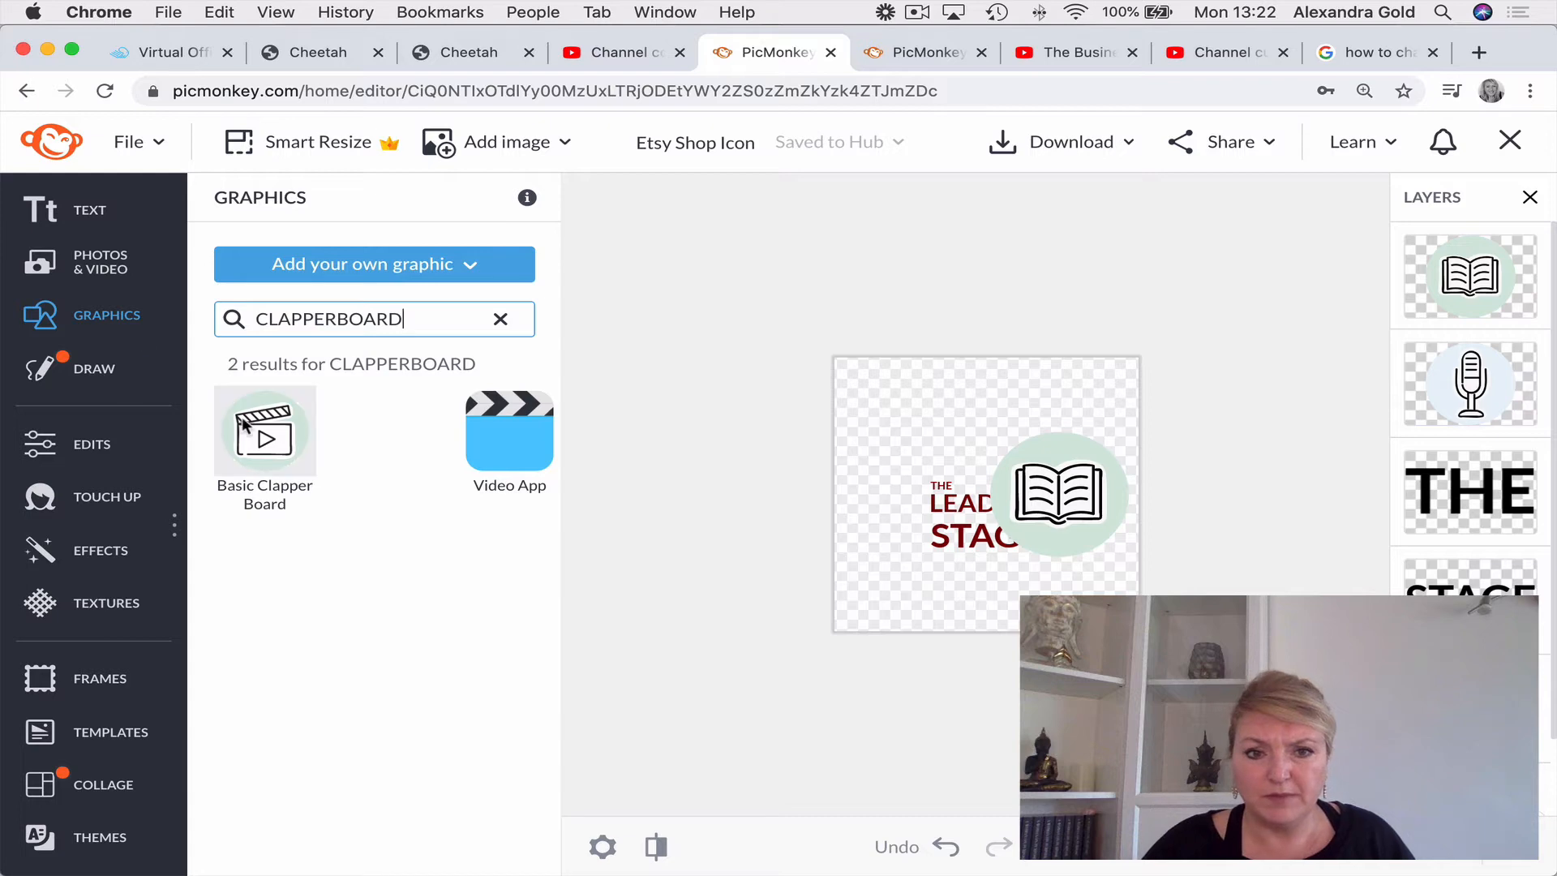
pyautogui.click(265, 429)
pyautogui.click(697, 468)
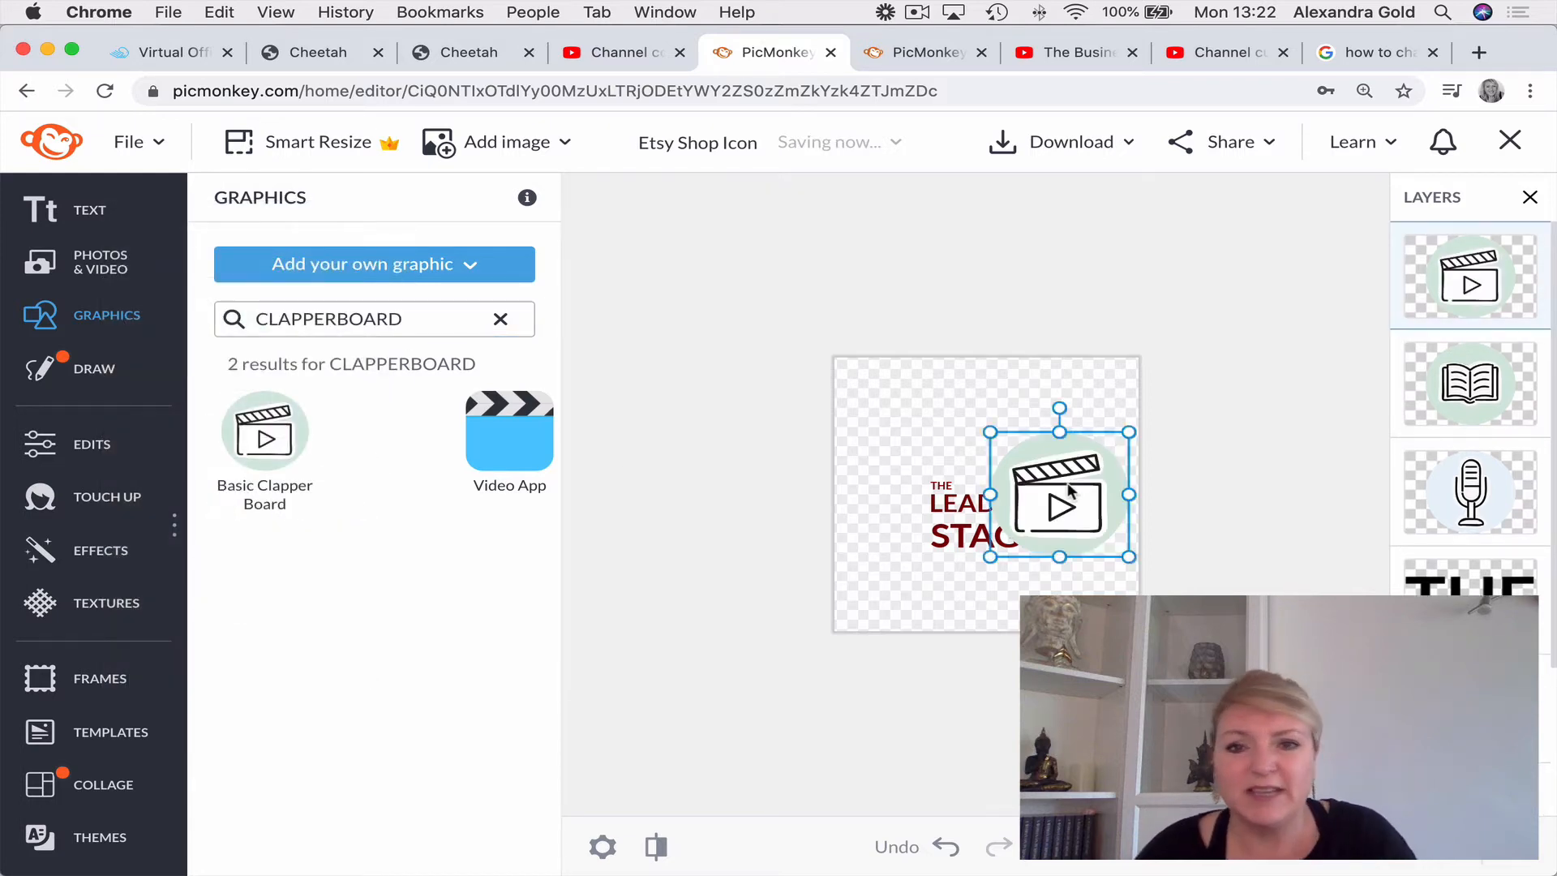
# Separate the stacked graphics along the canvas's upper edge in the order clapperboard, book, microphone, clear of the text.
pyautogui.moveTo(1070, 487); pyautogui.dragTo(876, 367)
pyautogui.moveTo(1056, 482); pyautogui.dragTo(1023, 342)
pyautogui.moveTo(1103, 505); pyautogui.dragTo(1209, 371)
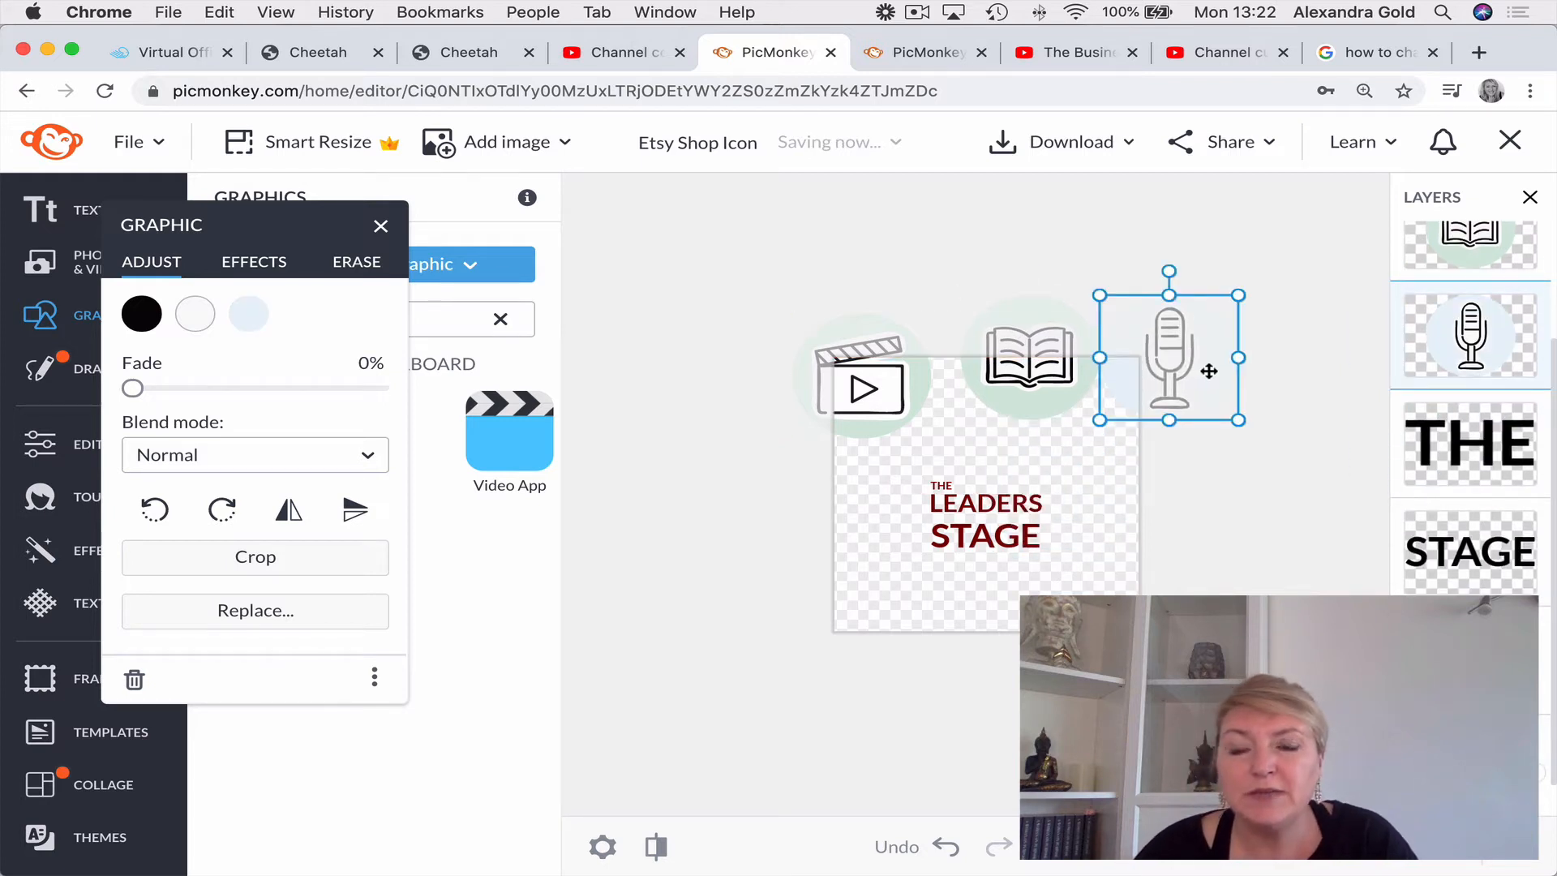
# Change the light blue circle behind the microphone to the brown colour #836e36.
pyautogui.click(247, 314)
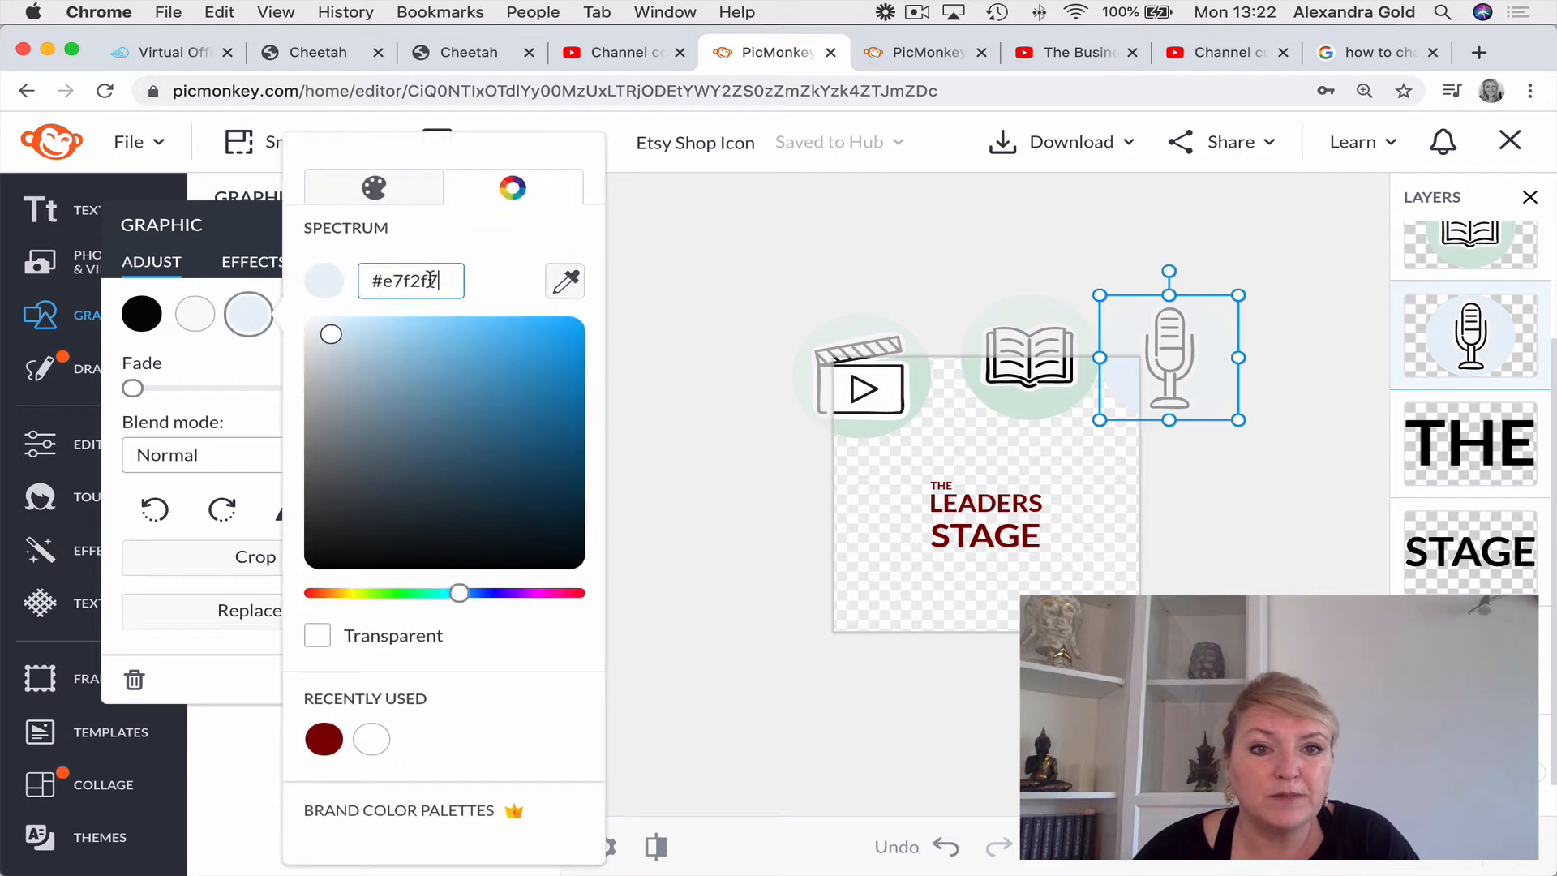
pyautogui.moveTo(443, 280); pyautogui.dragTo(378, 282)
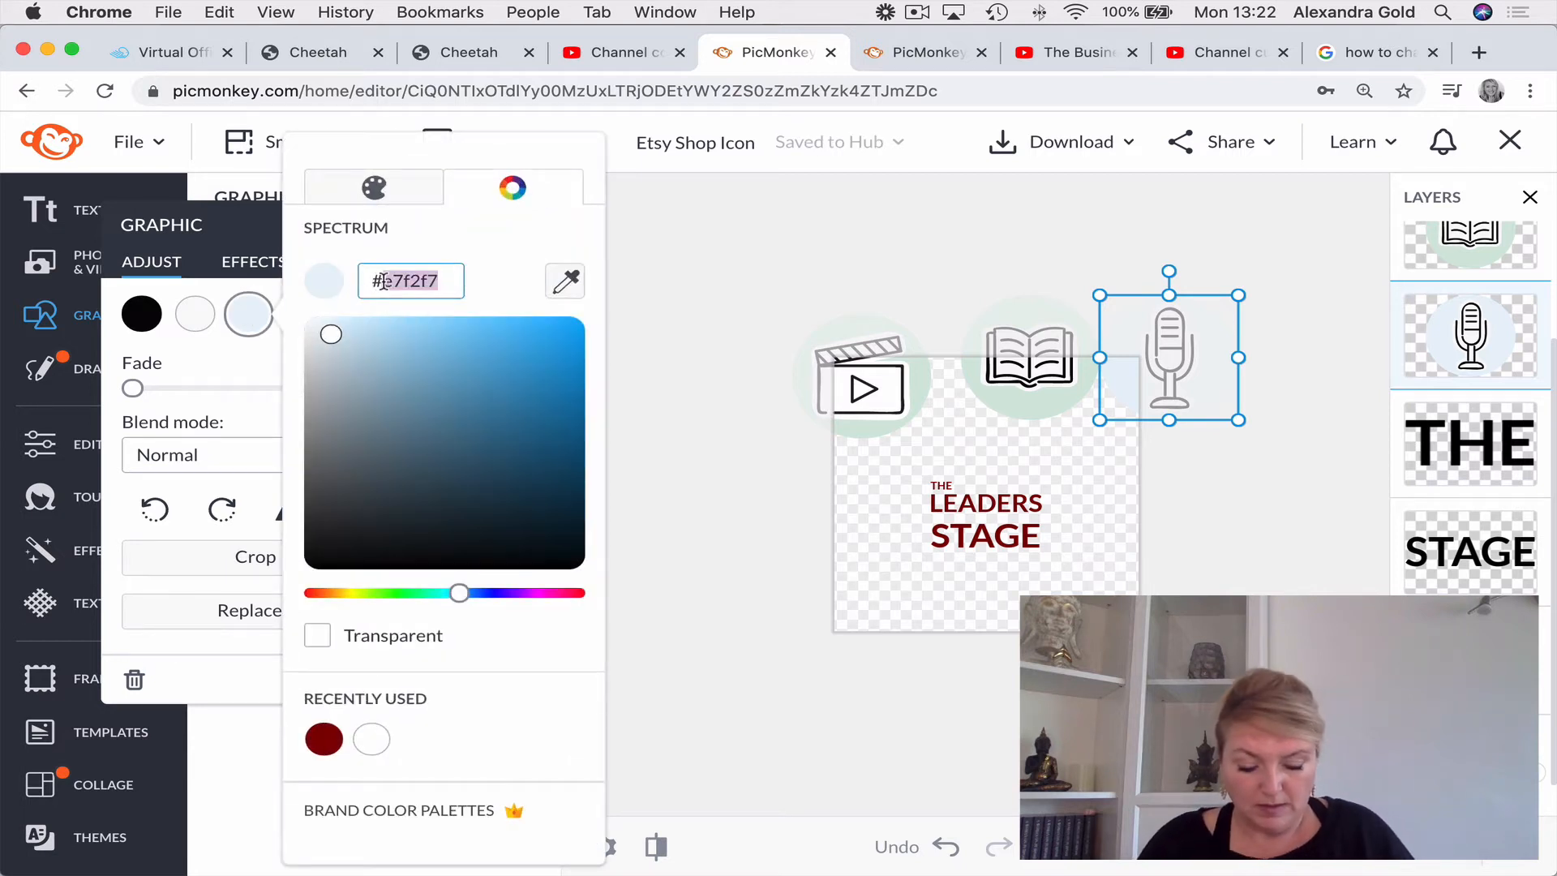
pyautogui.write('836e')
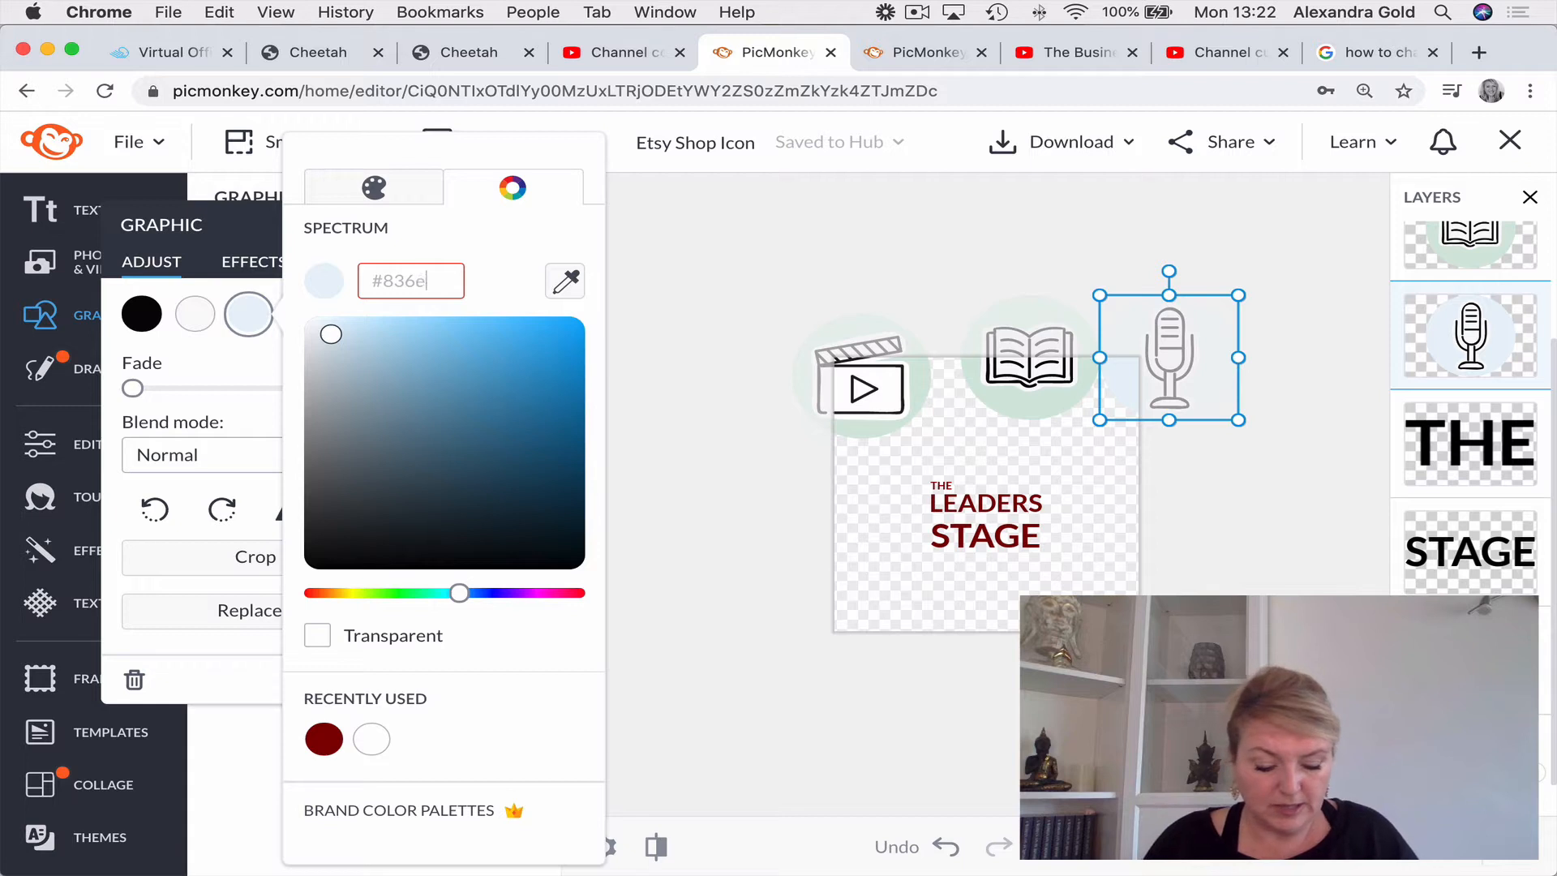
pyautogui.write('36')
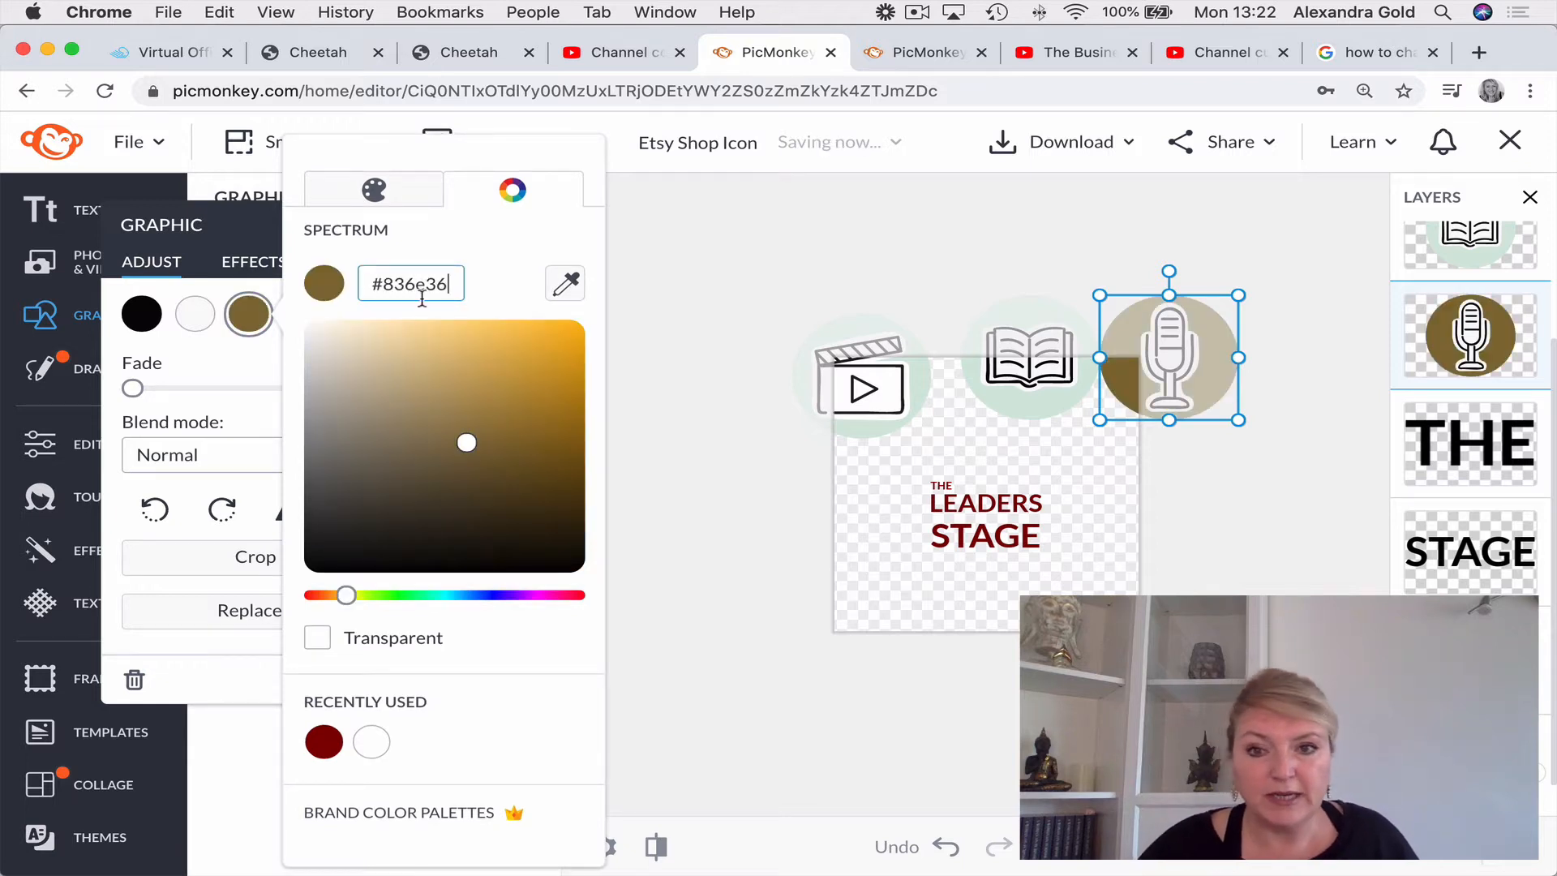
pyautogui.click(699, 308)
# Recolour the pale green circle behind the open book with the recently used brown #836e36.
pyautogui.click(1034, 397)
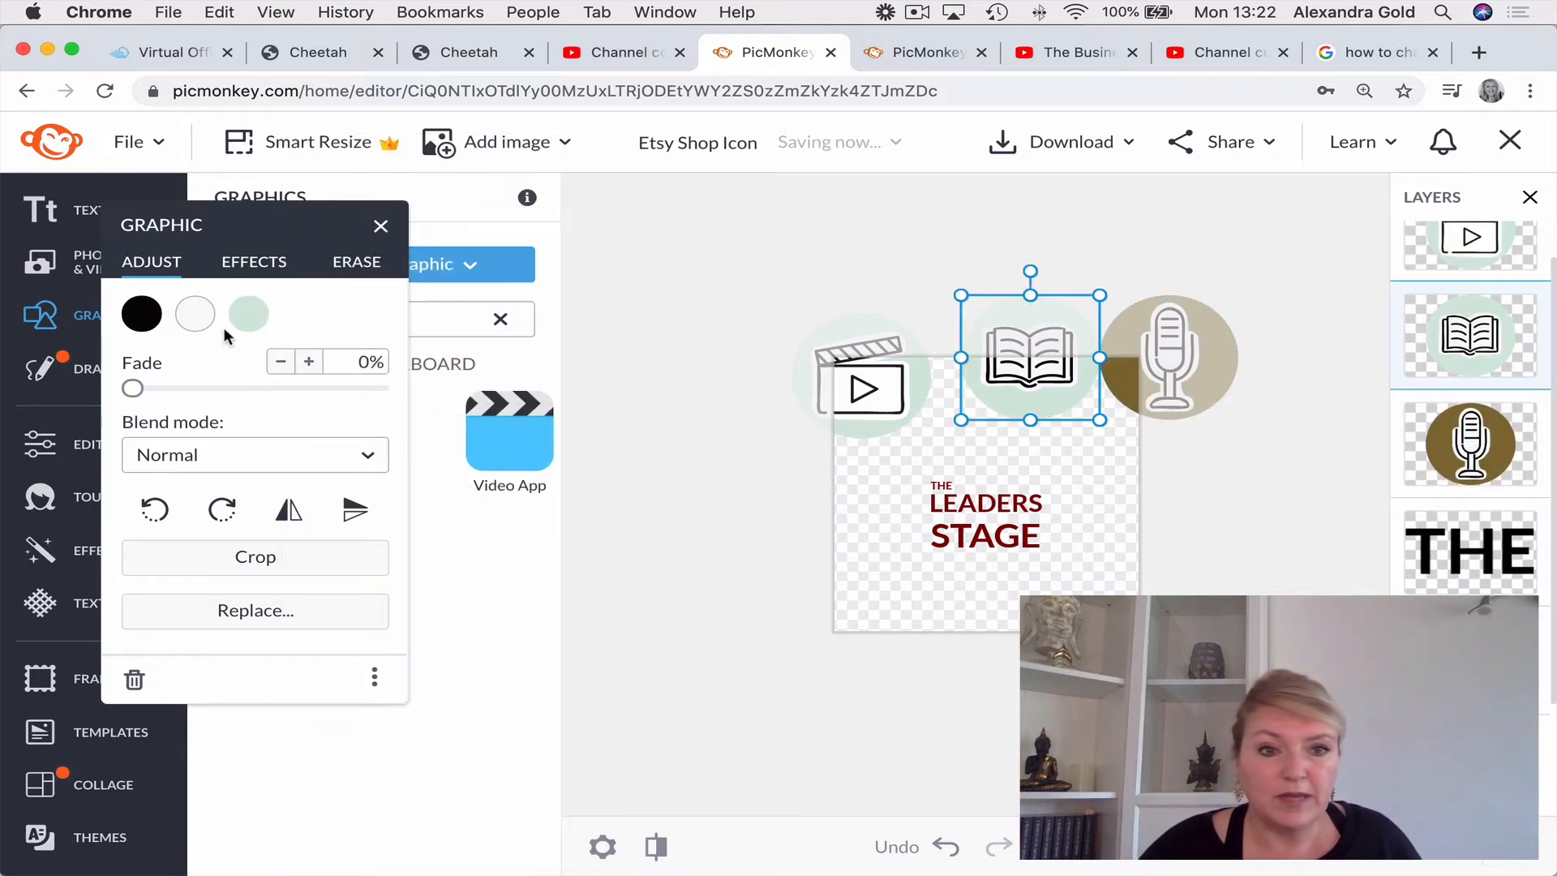
pyautogui.click(248, 314)
pyautogui.click(323, 740)
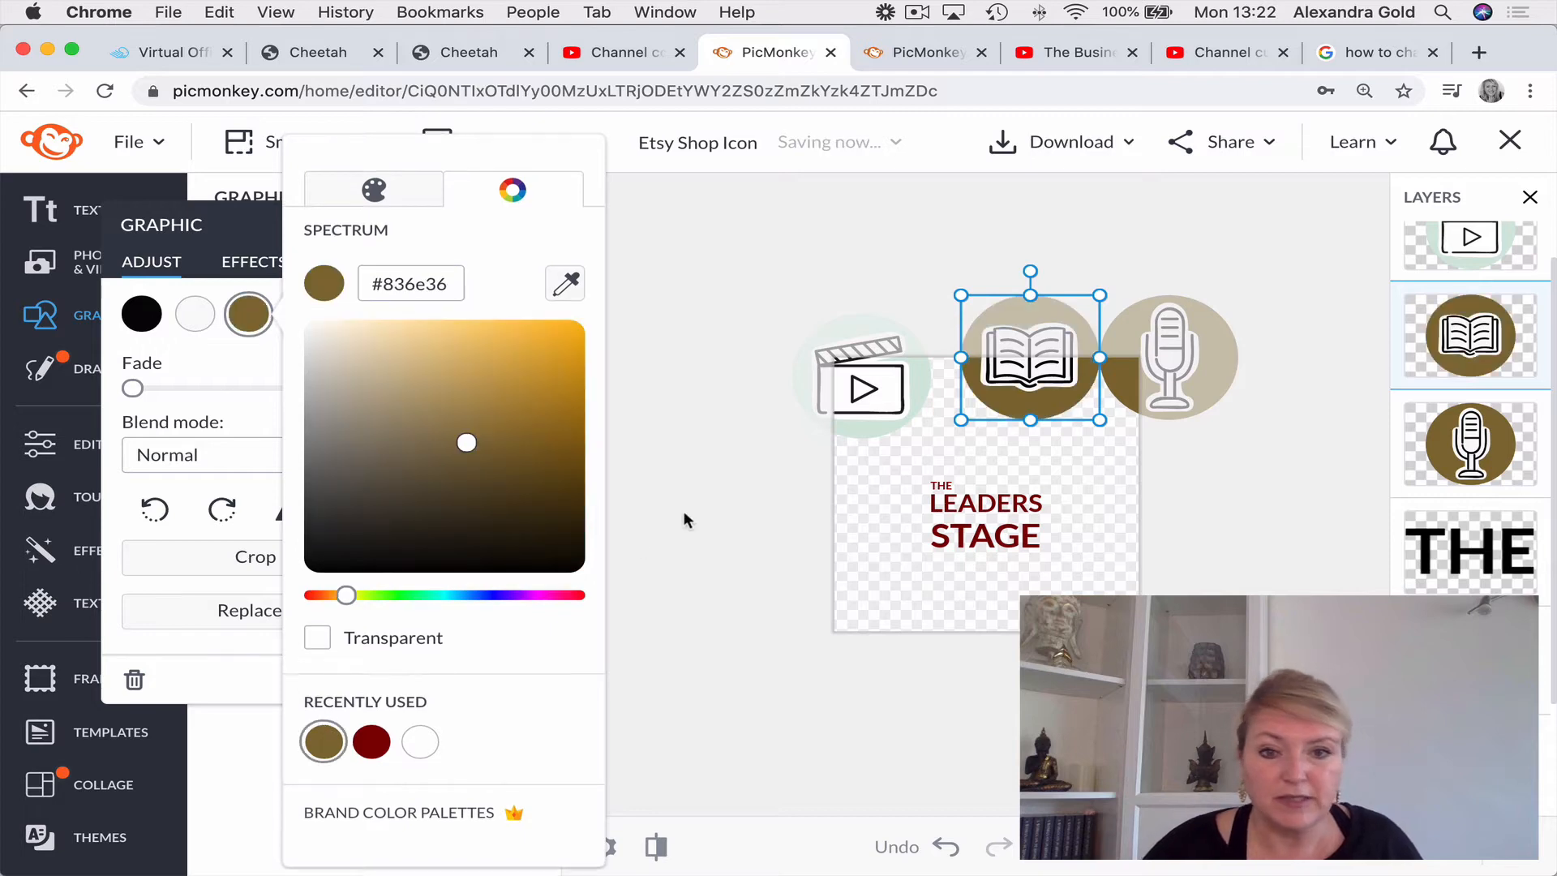
pyautogui.click(707, 506)
# Recolour the pale green circle behind the clapperboard with the same recently used brown as the other two graphics.
pyautogui.click(818, 415)
pyautogui.rightClick(818, 415)
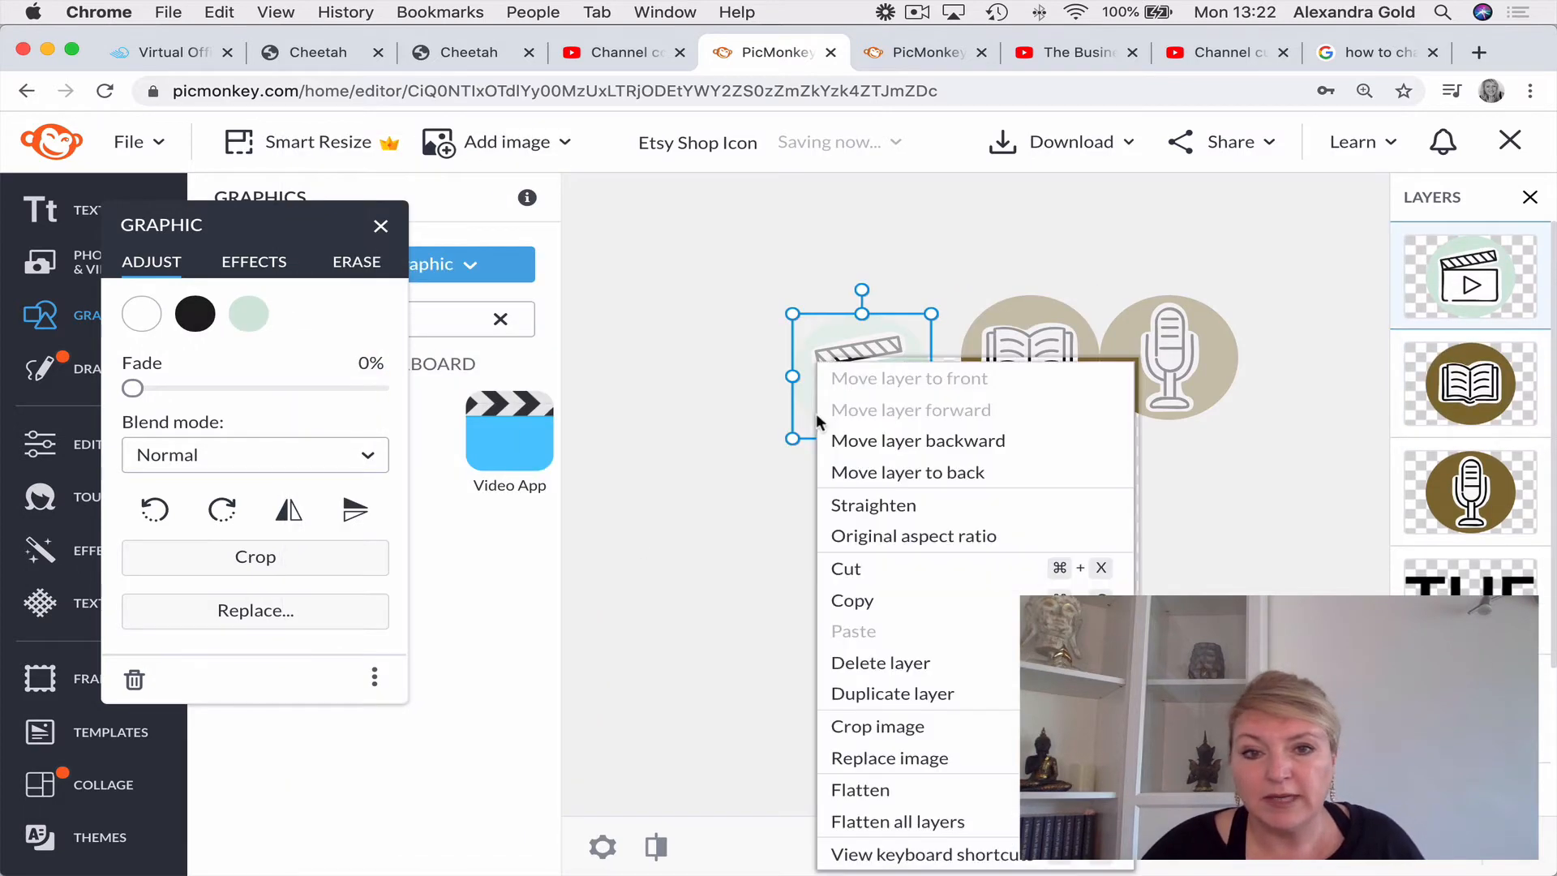
pyautogui.click(728, 320)
pyautogui.click(241, 308)
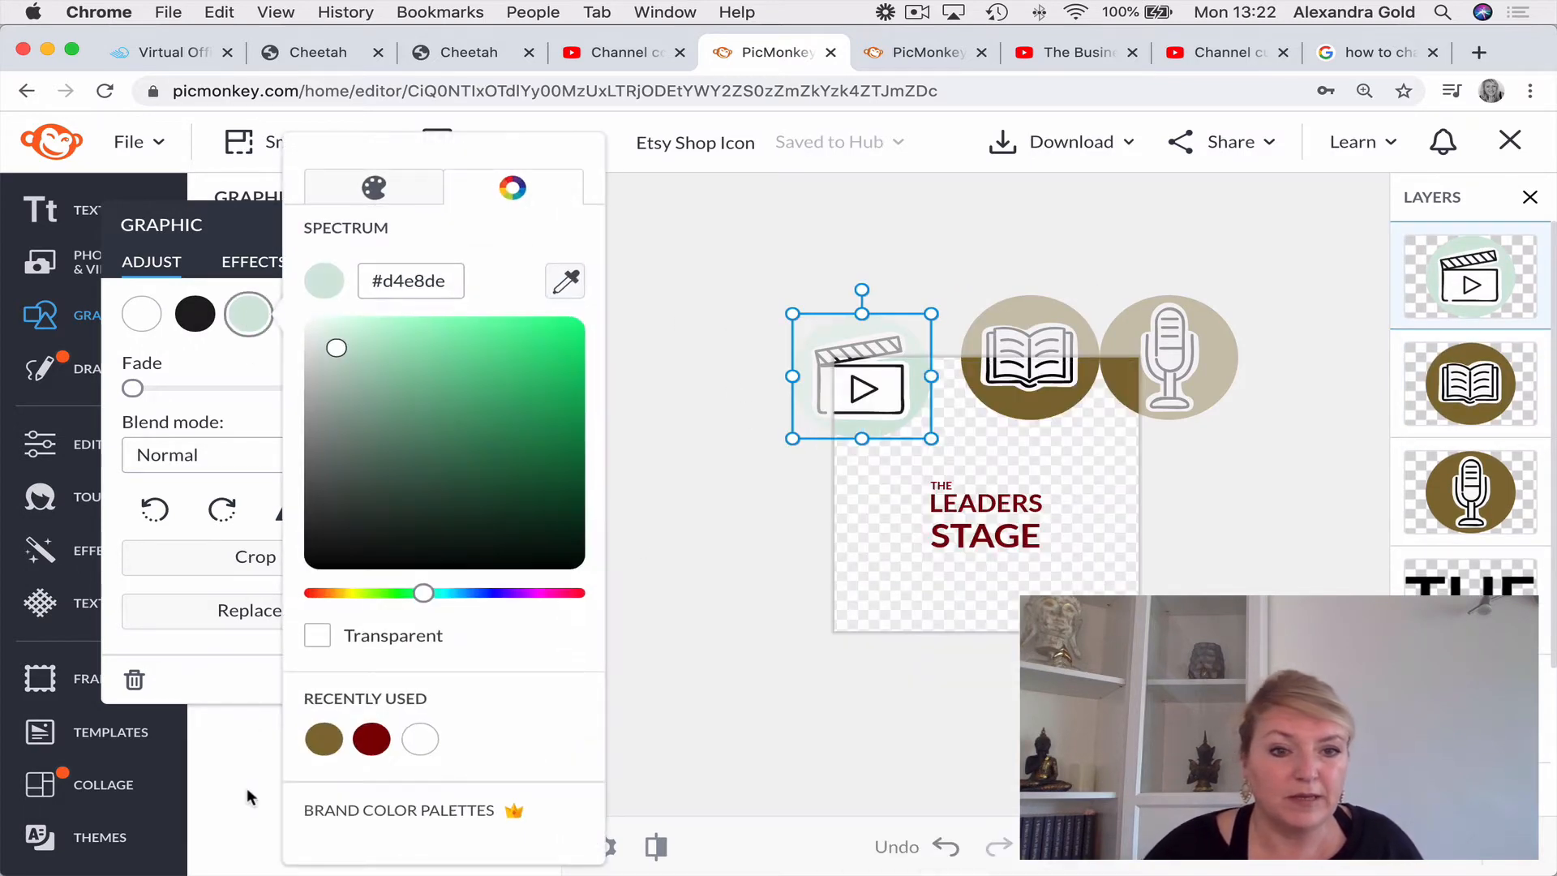
pyautogui.click(323, 737)
pyautogui.click(673, 697)
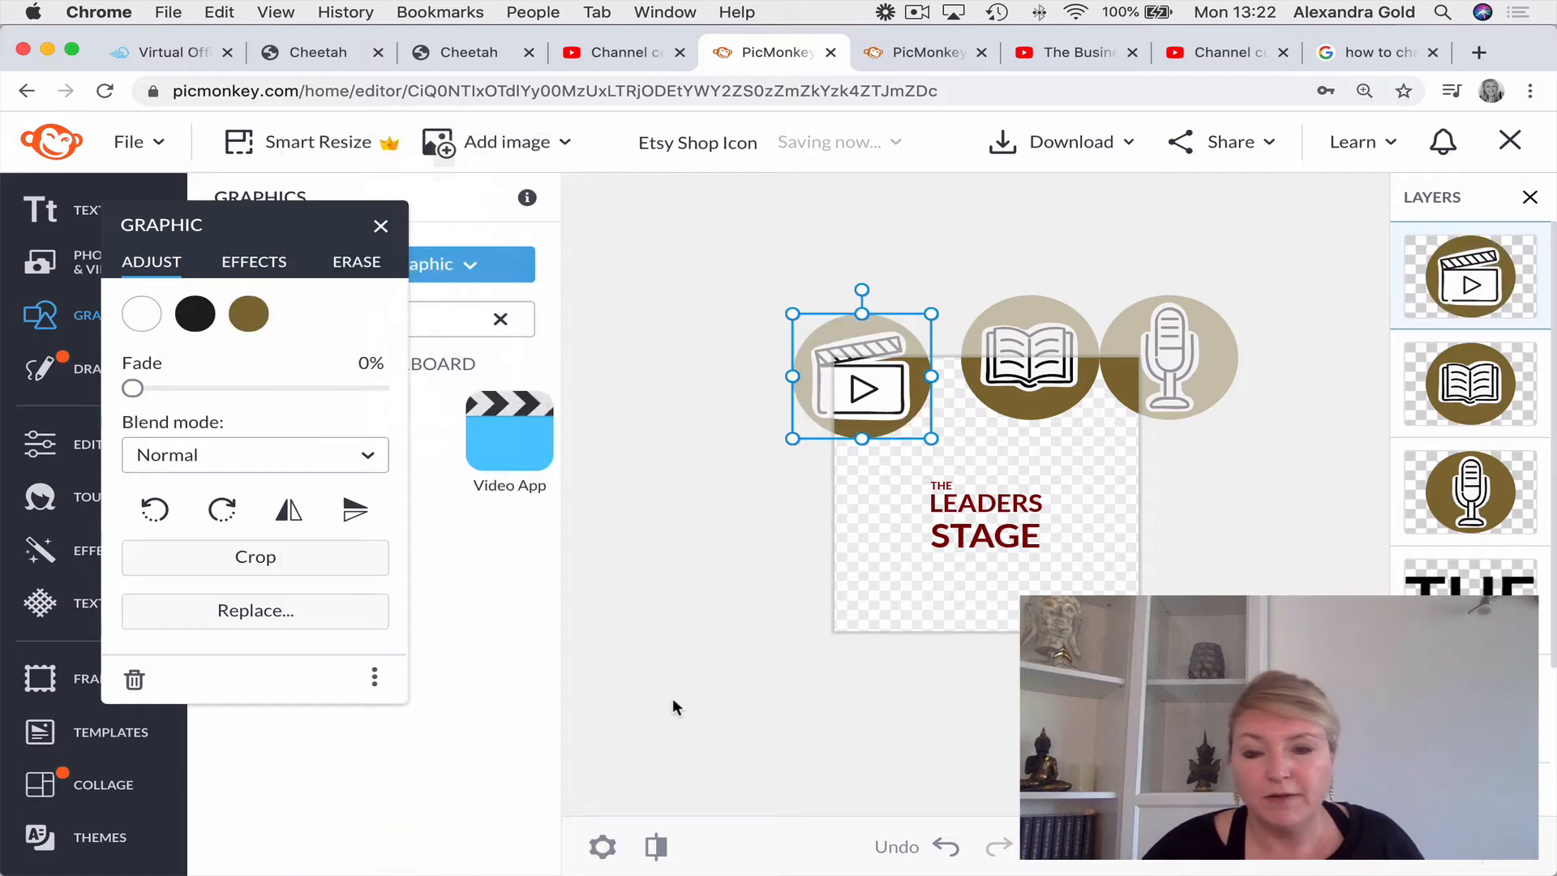
pyautogui.click(754, 554)
# Shrink the clapperboard graphic to a small icon just above the THE text.
pyautogui.click(832, 353)
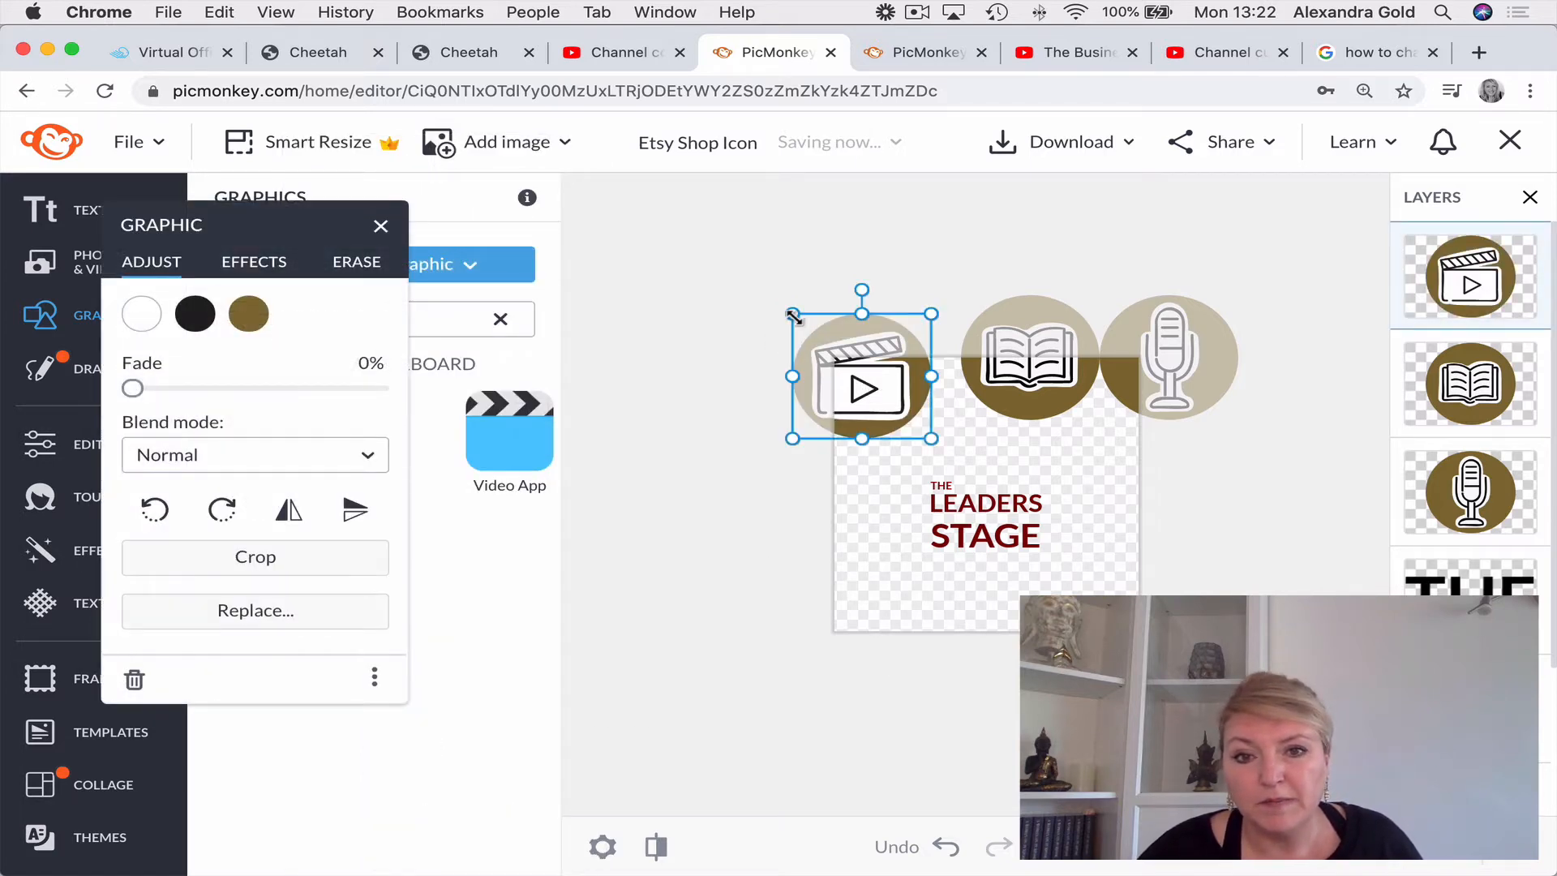
pyautogui.moveTo(794, 316); pyautogui.dragTo(966, 448)
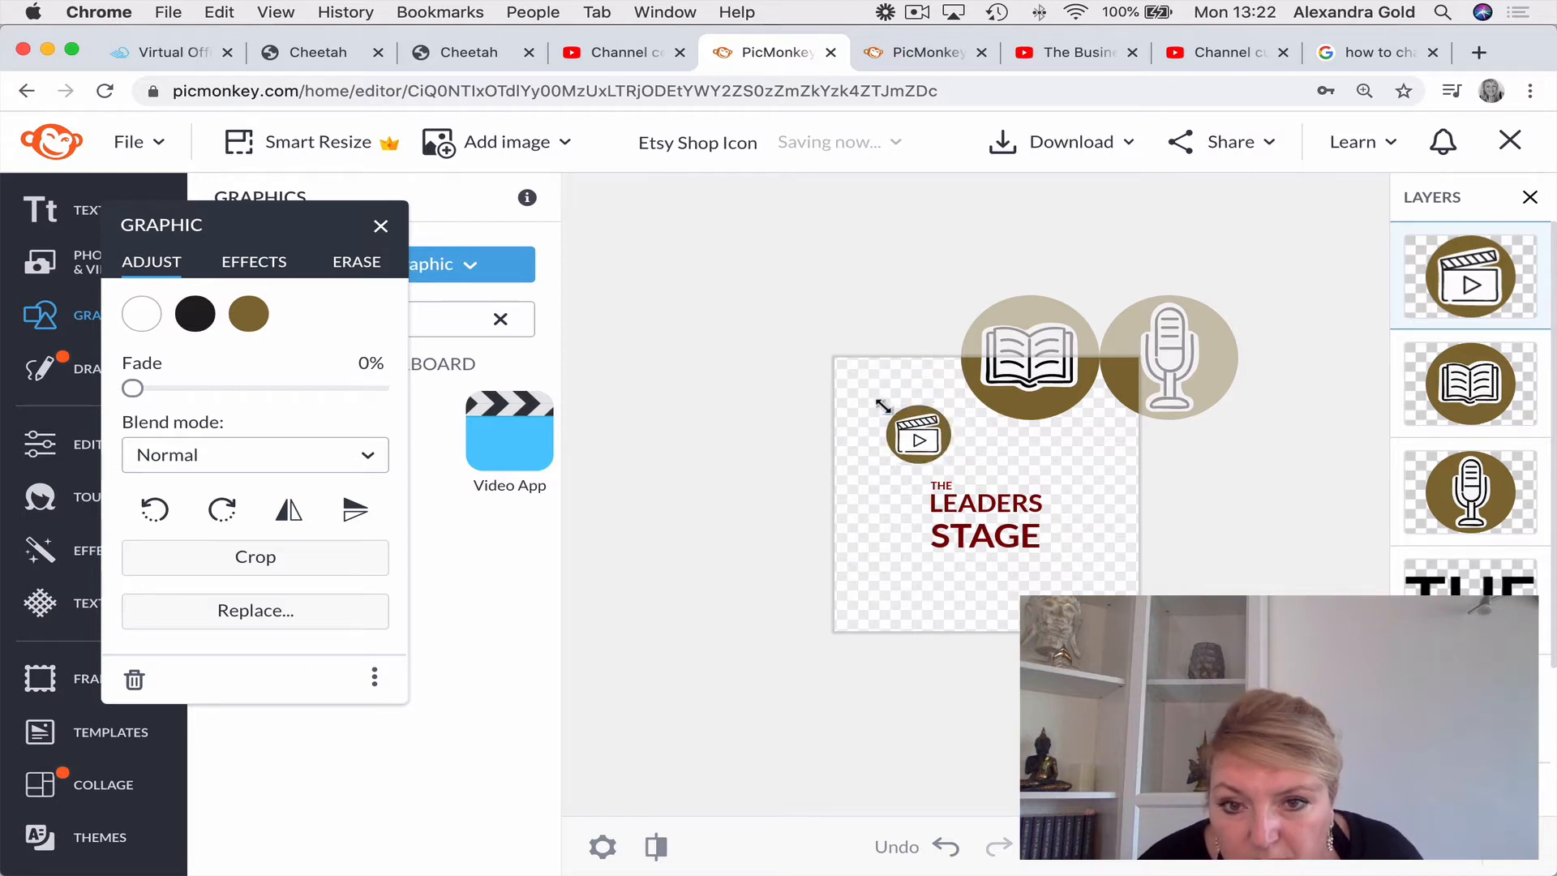
pyautogui.moveTo(883, 406); pyautogui.dragTo(910, 420)
# Enlarge the STAGE text to size 84.
pyautogui.click(897, 544)
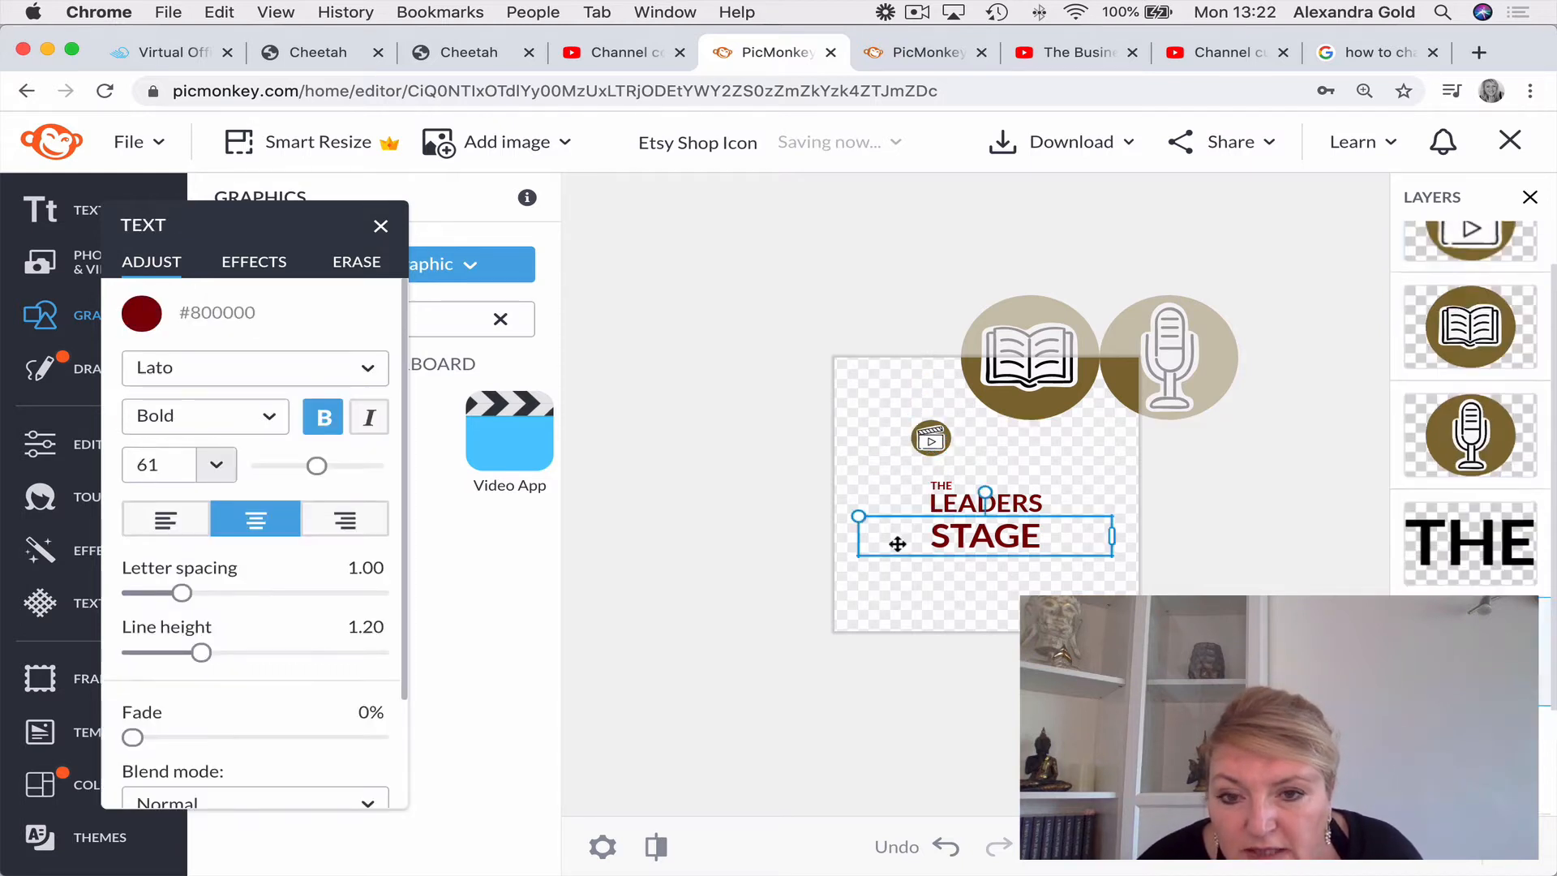
pyautogui.moveTo(858, 516); pyautogui.dragTo(762, 502)
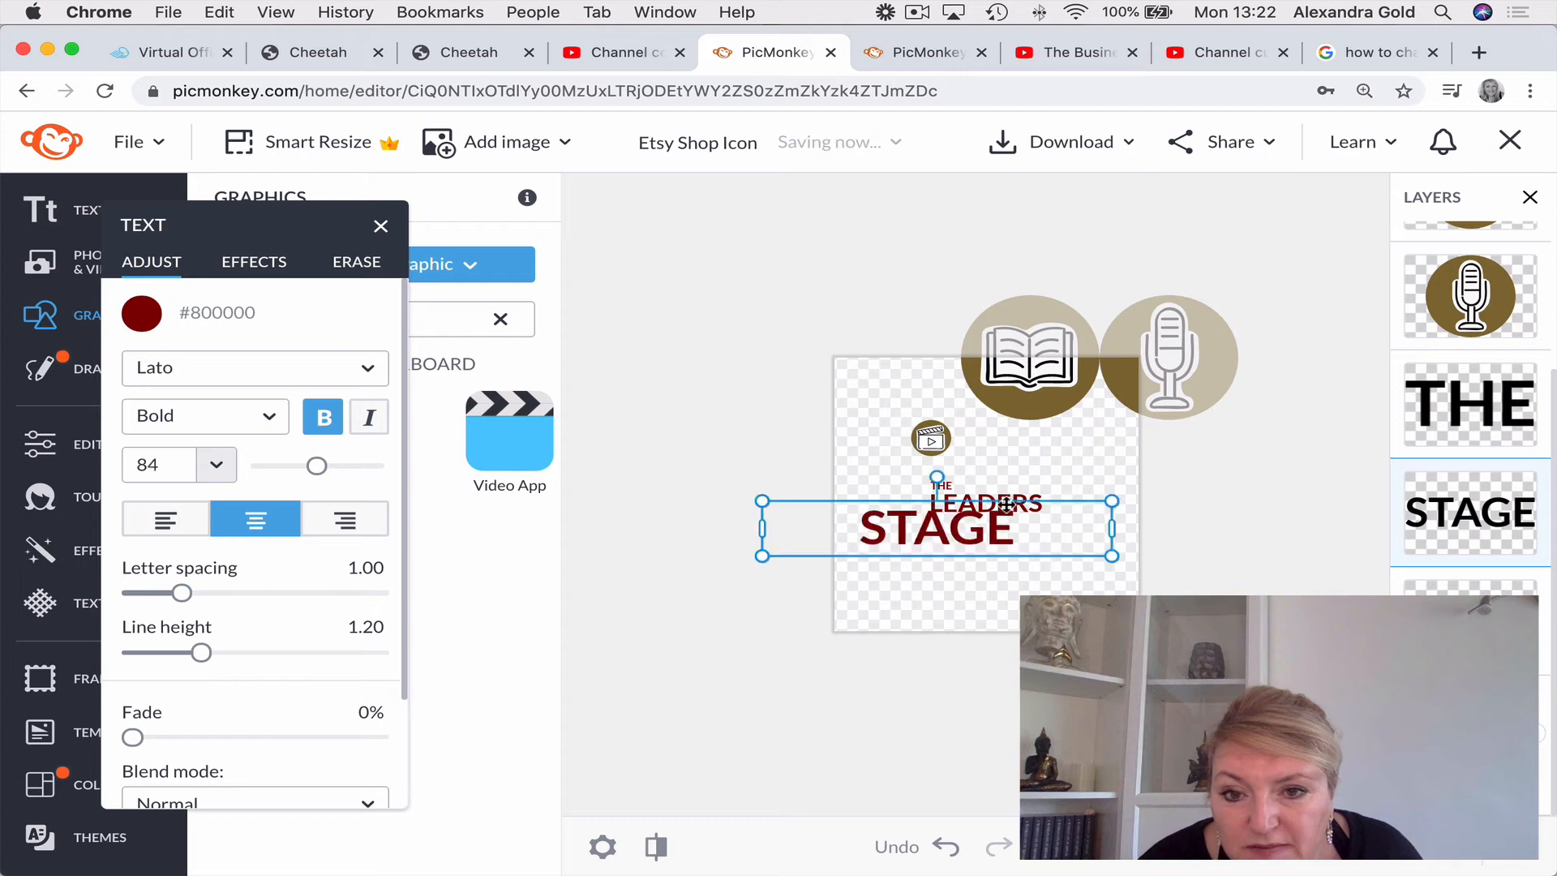
pyautogui.click(1005, 493)
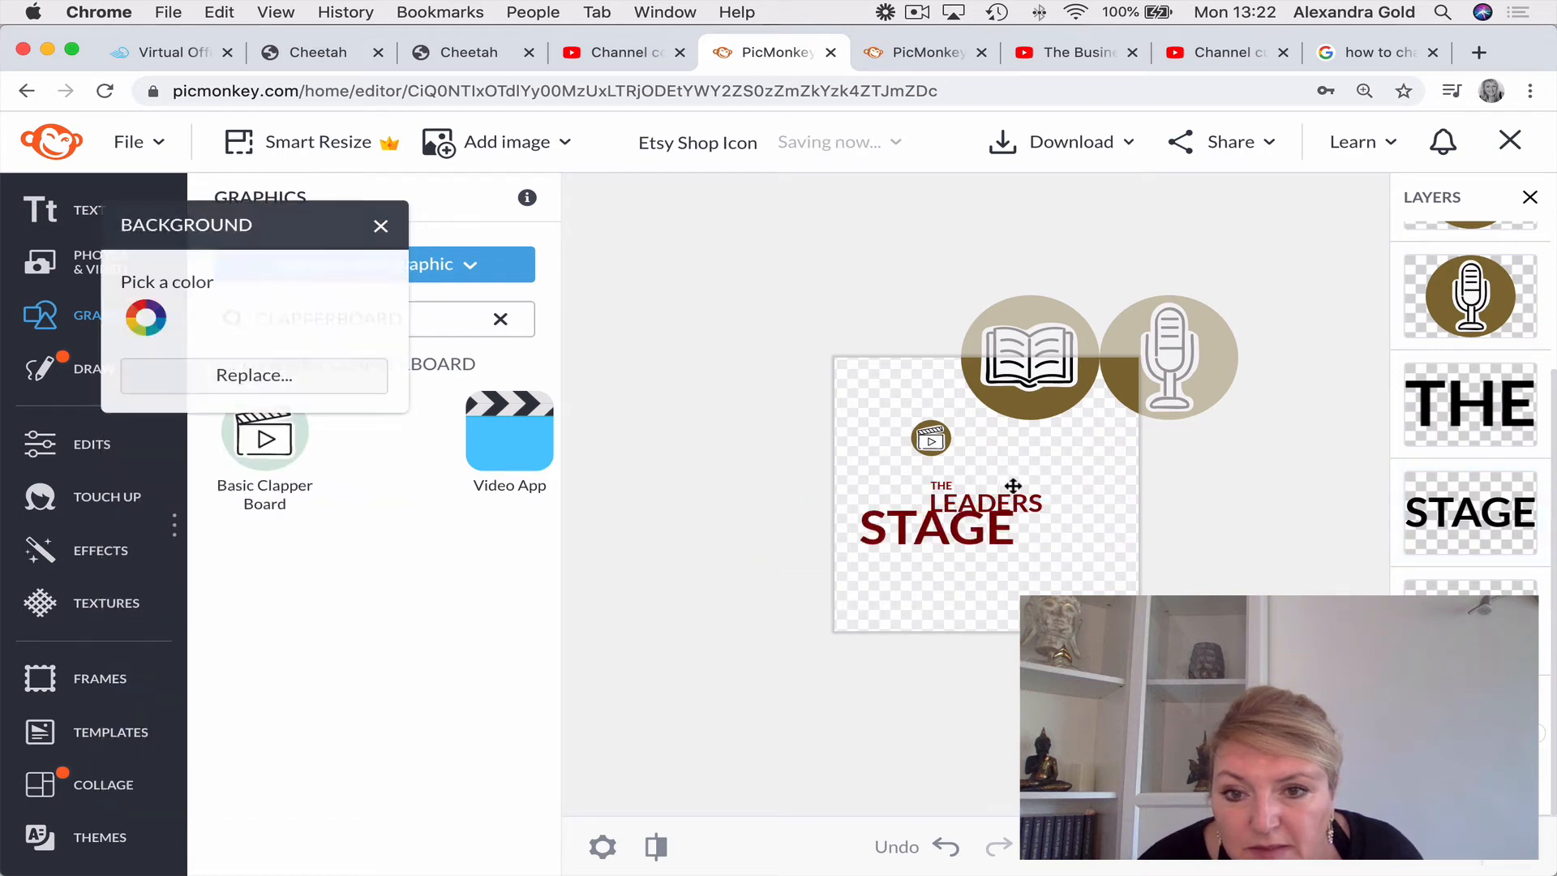
# Enlarge the LEADERS text to size 65 and arrange it directly above STAGE, with THE clear of both words.
pyautogui.click(924, 498)
pyautogui.moveTo(896, 489); pyautogui.dragTo(809, 482)
pyautogui.moveTo(934, 537); pyautogui.dragTo(987, 551)
pyautogui.moveTo(942, 487); pyautogui.dragTo(1004, 498)
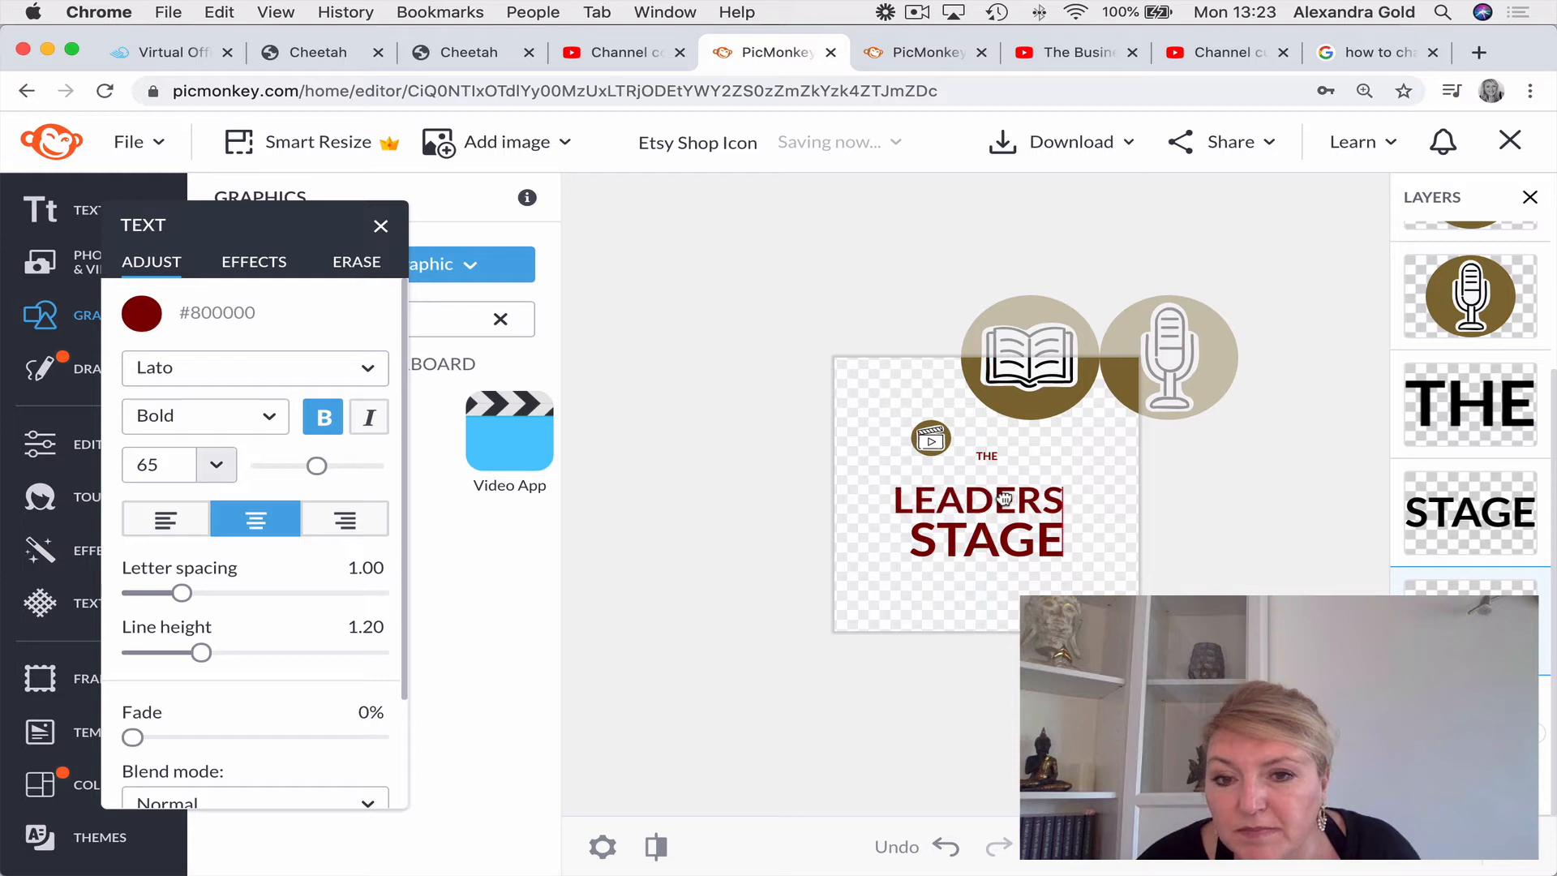
# Enlarge the STAGE text slightly so its left edge lines up with LEADERS.
pyautogui.click(967, 552)
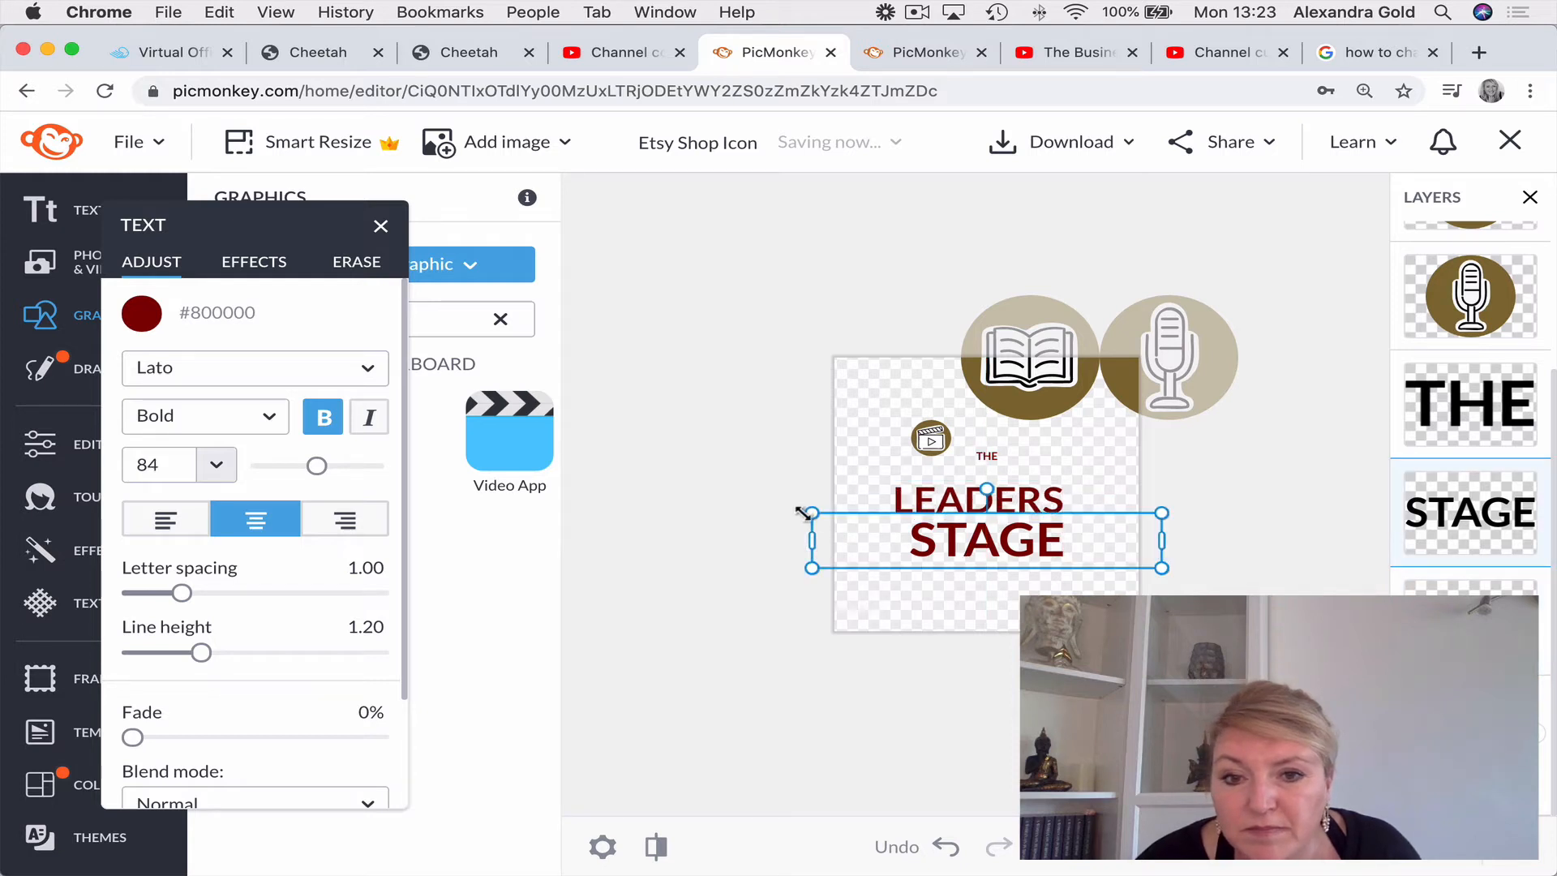
pyautogui.moveTo(802, 513); pyautogui.dragTo(781, 514)
pyautogui.click(781, 480)
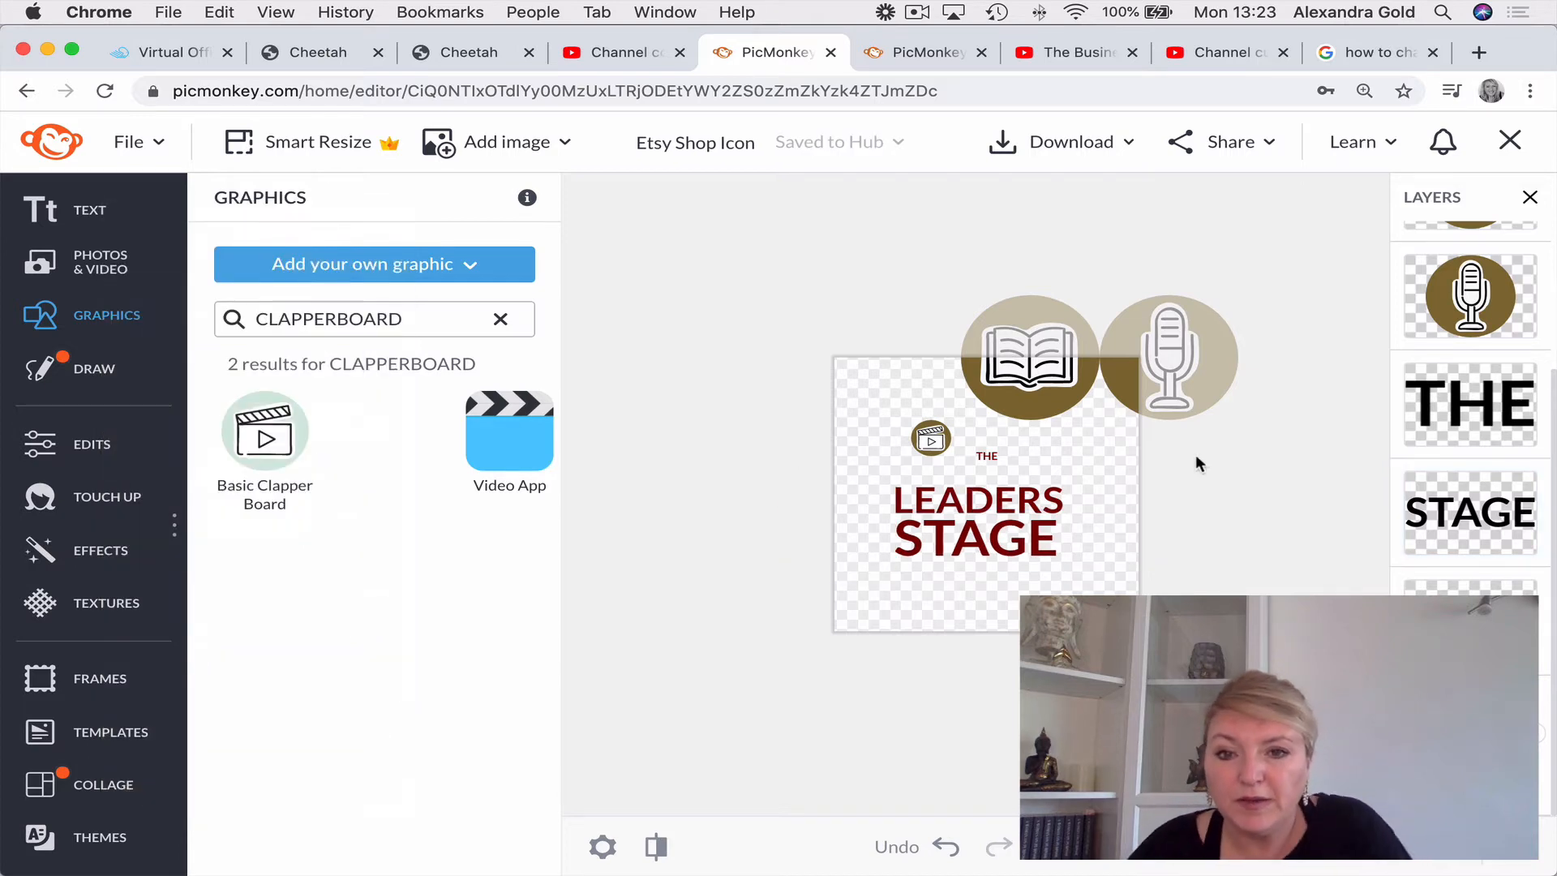
# Move the small THE text to sit directly over the first letters of the enlarged LEADERS.
pyautogui.moveTo(987, 449); pyautogui.dragTo(906, 478)
pyautogui.click(1094, 460)
pyautogui.click(1276, 485)
# Shrink the book graphic to a small icon and enlarge the clapperboard slightly, lining its left edge up with LEADERS.
pyautogui.click(1015, 338)
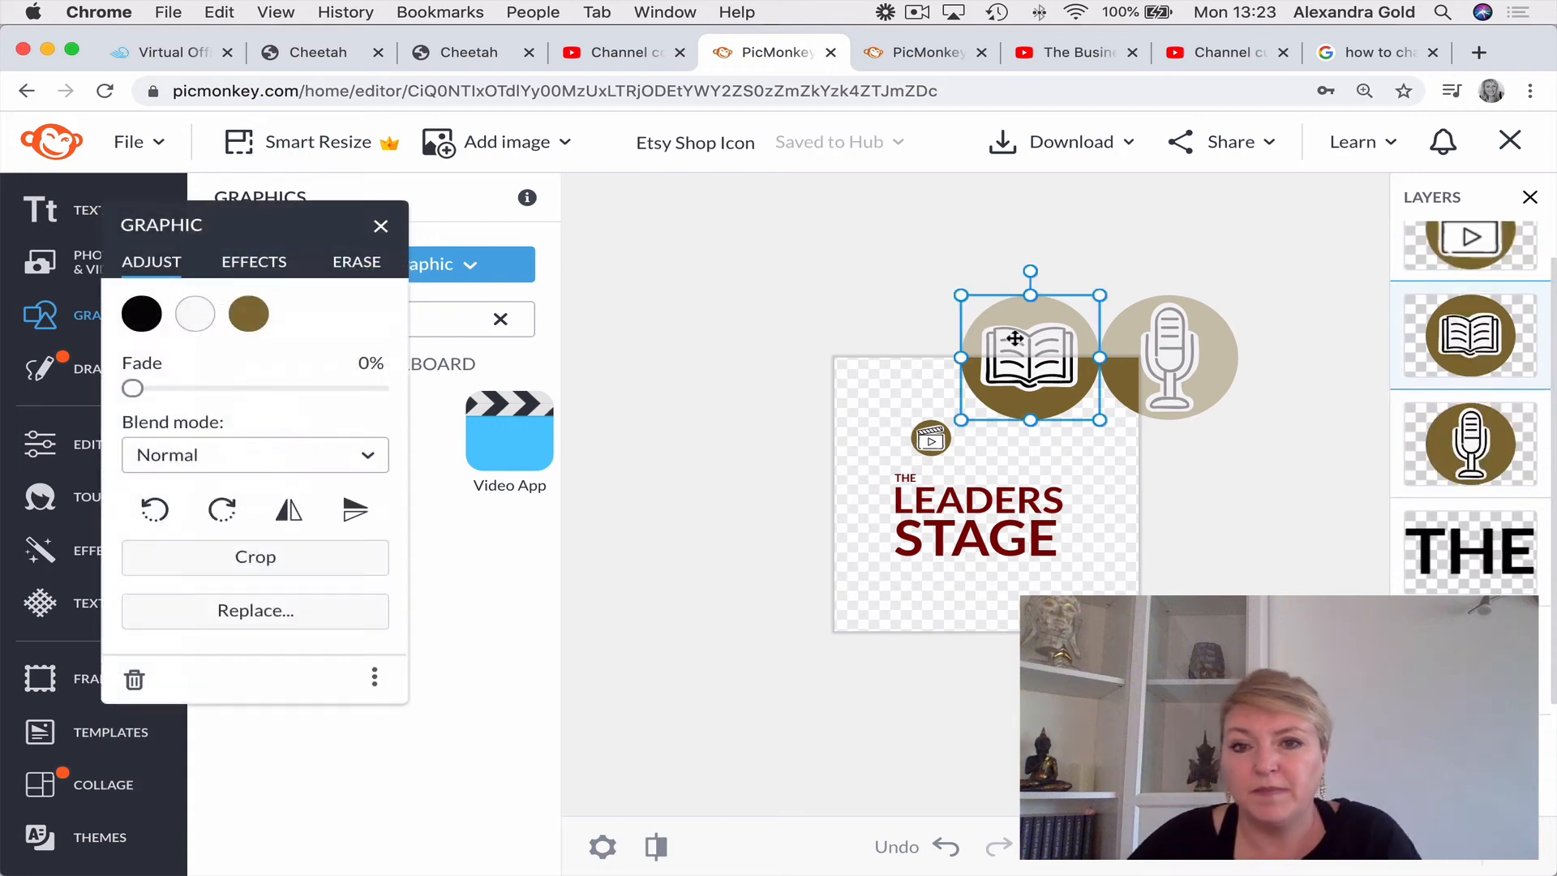
pyautogui.moveTo(960, 295); pyautogui.dragTo(1012, 397)
pyautogui.click(927, 419)
pyautogui.click(931, 436)
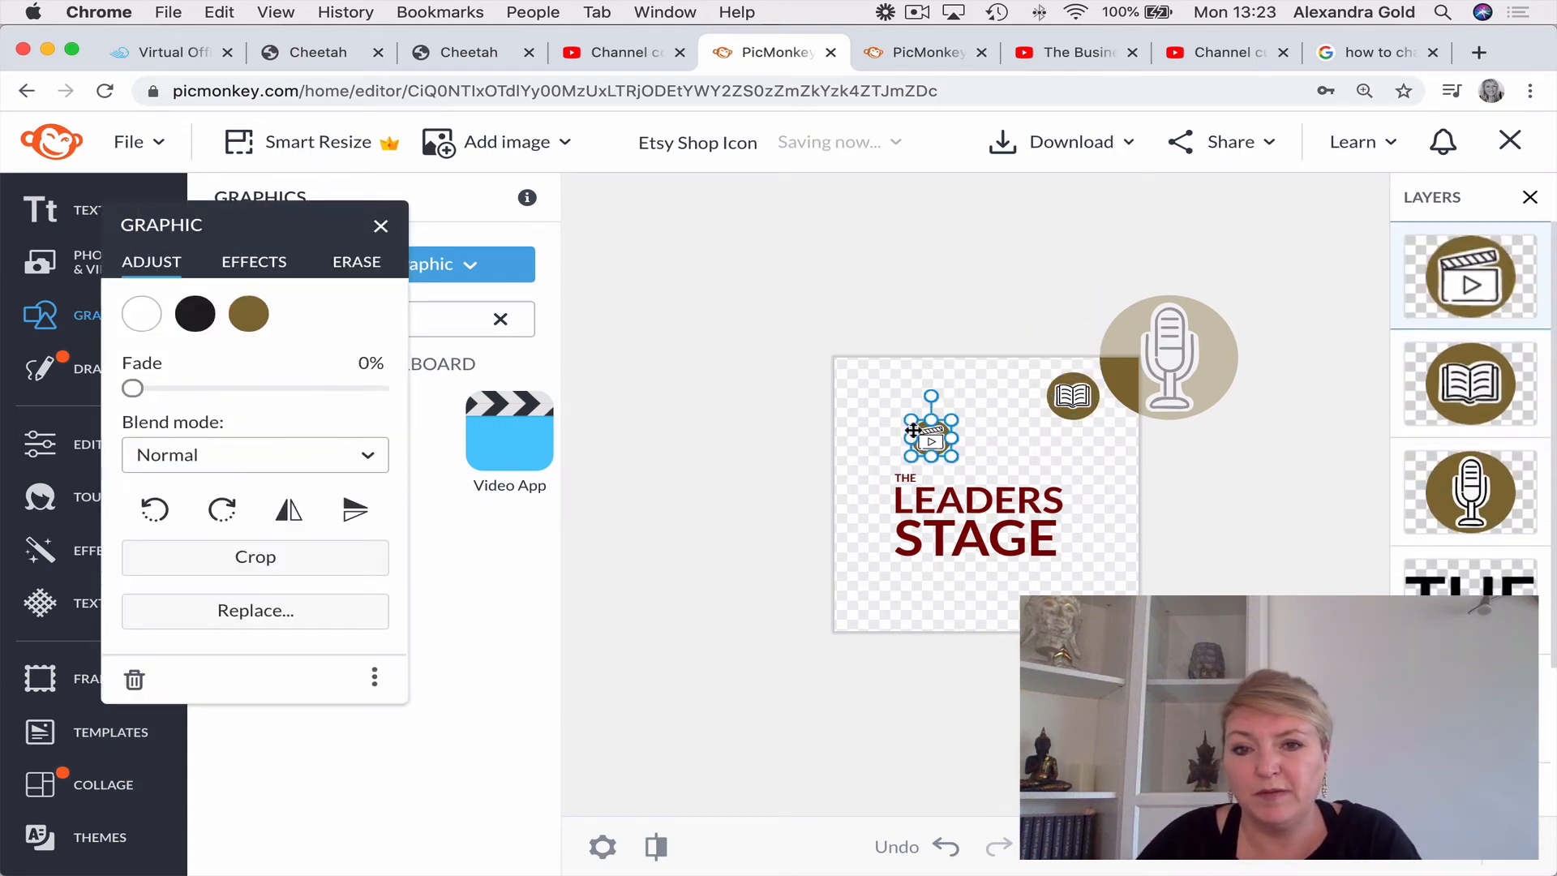
pyautogui.moveTo(910, 421); pyautogui.dragTo(890, 419)
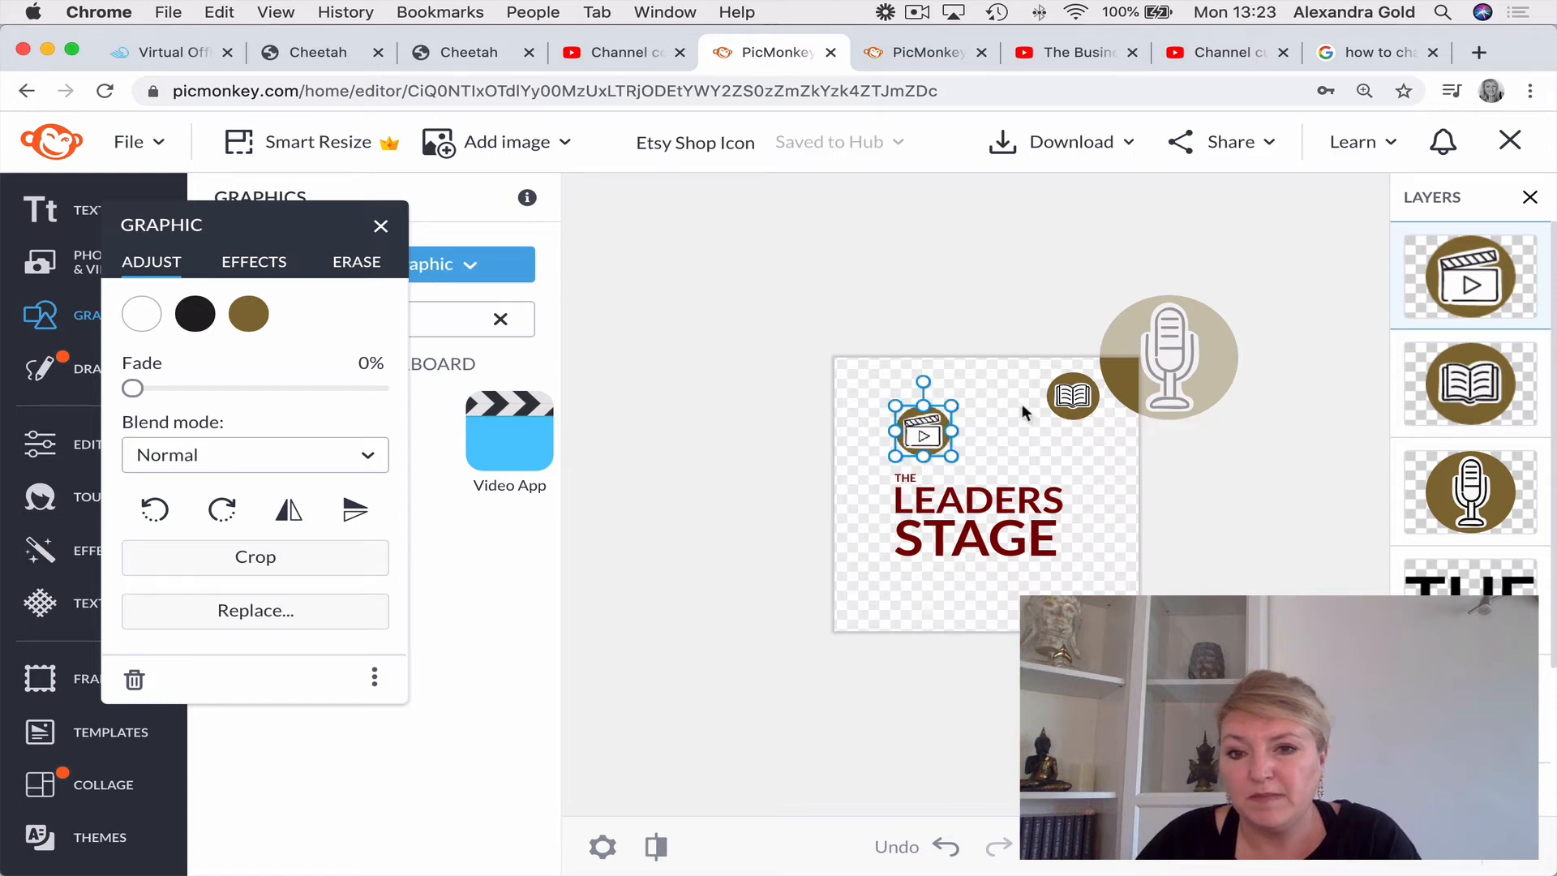
# Place the book icon directly to the right of the clapperboard and match its size and height.
pyautogui.moveTo(1065, 403); pyautogui.dragTo(960, 405)
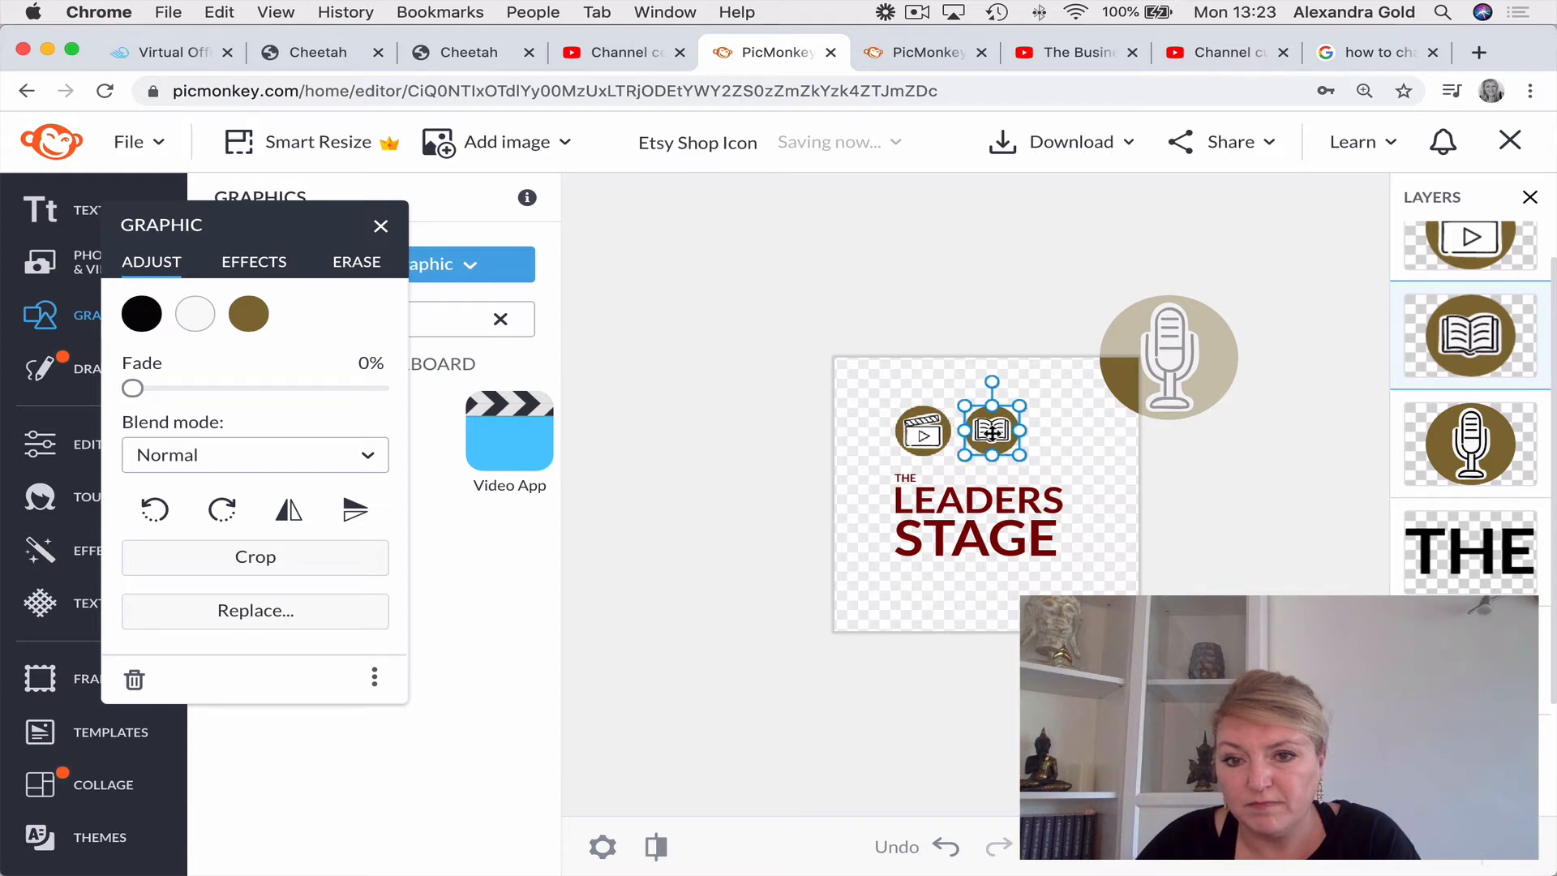
pyautogui.moveTo(1028, 463); pyautogui.dragTo(1031, 467)
pyautogui.click(1219, 501)
# Shrink the microphone graphic to the size of the other icons and align it to the right of the book.
pyautogui.click(1196, 378)
pyautogui.moveTo(1194, 379); pyautogui.dragTo(1116, 436)
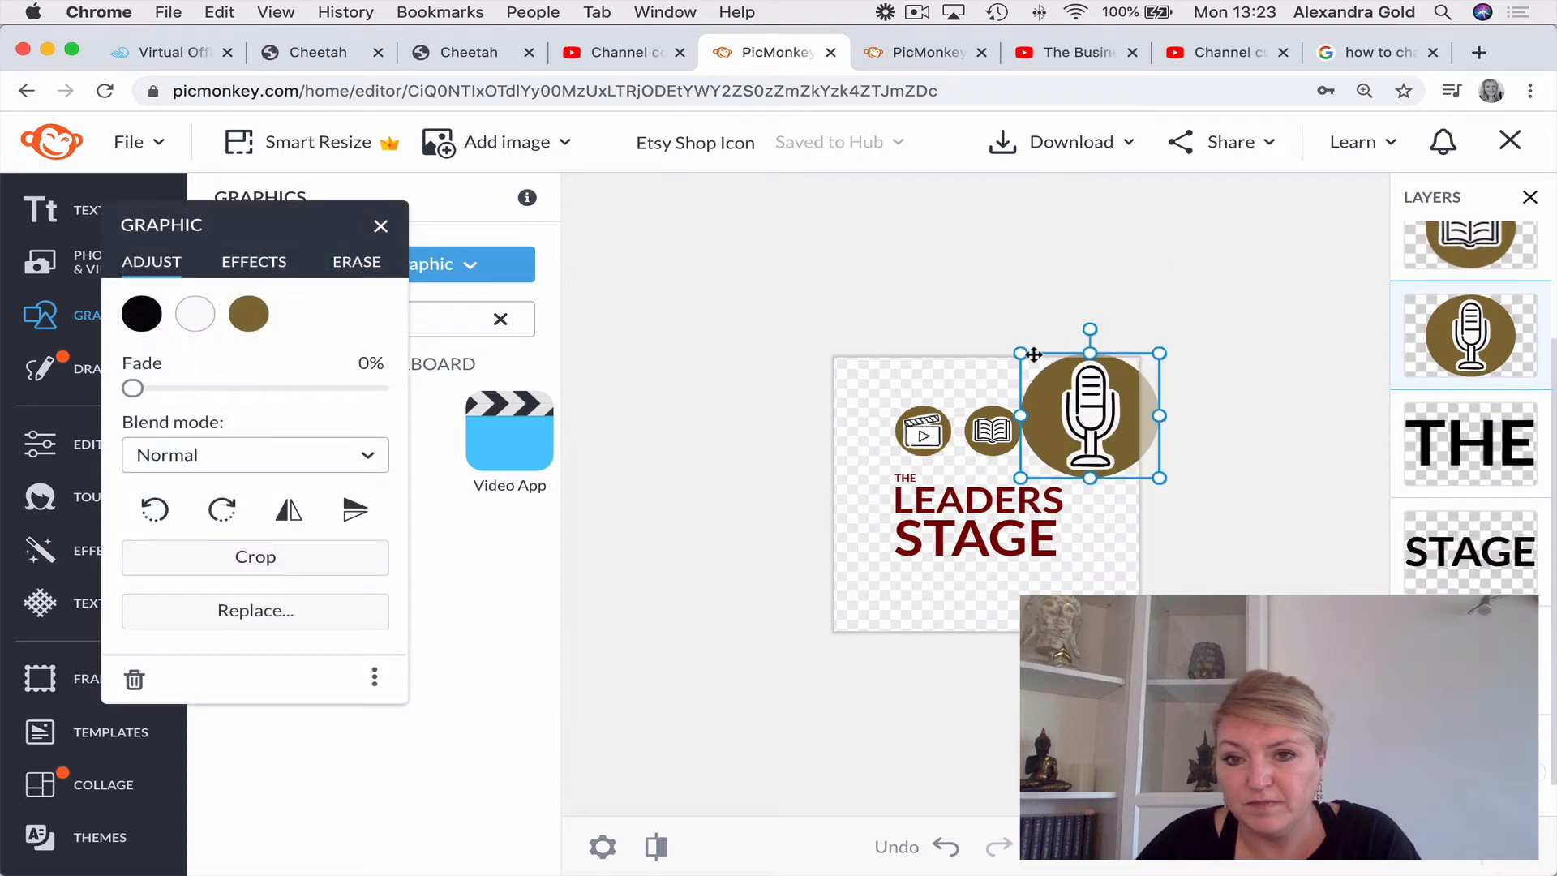
pyautogui.moveTo(1022, 354); pyautogui.dragTo(1133, 382)
pyautogui.moveTo(1141, 448); pyautogui.dragTo(1093, 403)
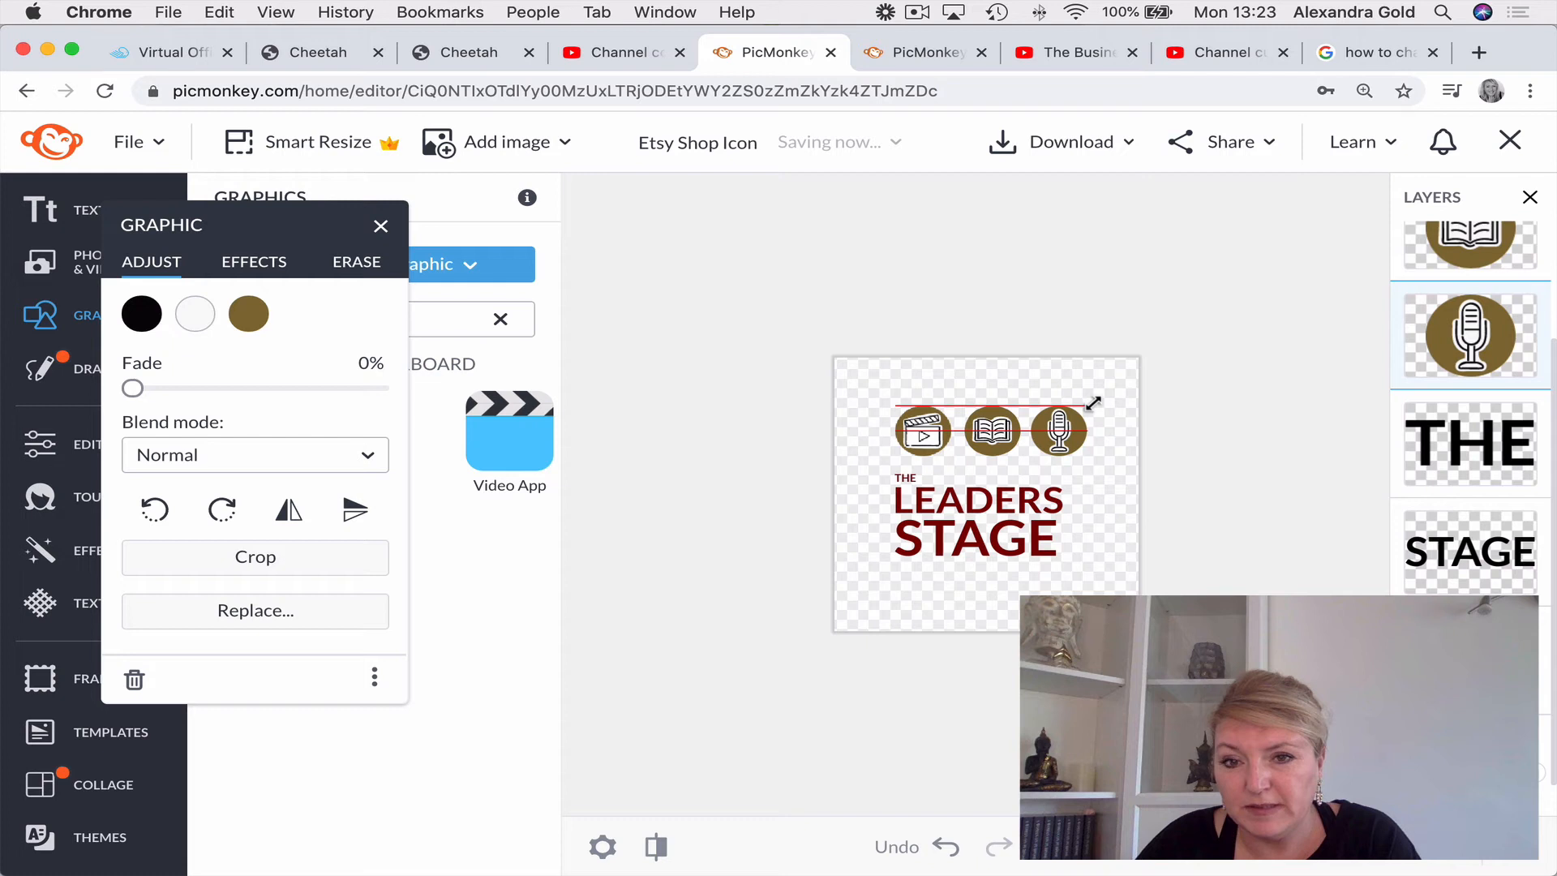
pyautogui.moveTo(1093, 402); pyautogui.dragTo(1092, 404)
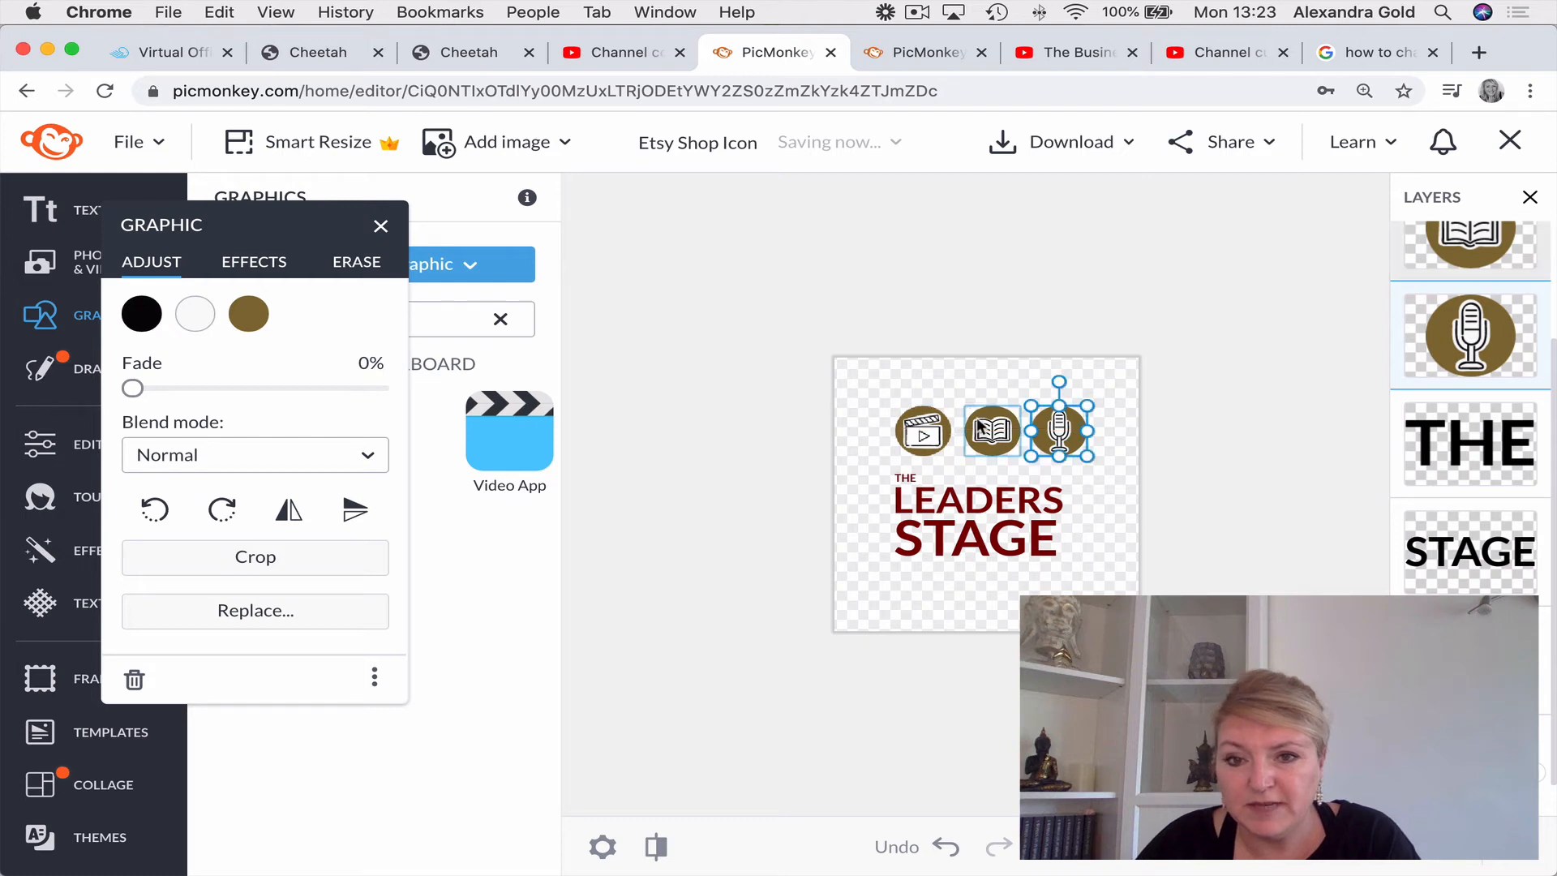
# Close the gaps between the three icons by moving the book and microphone towards the clapperboard, ending the row at LEADERS' right edge.
pyautogui.click(750, 425)
pyautogui.click(862, 439)
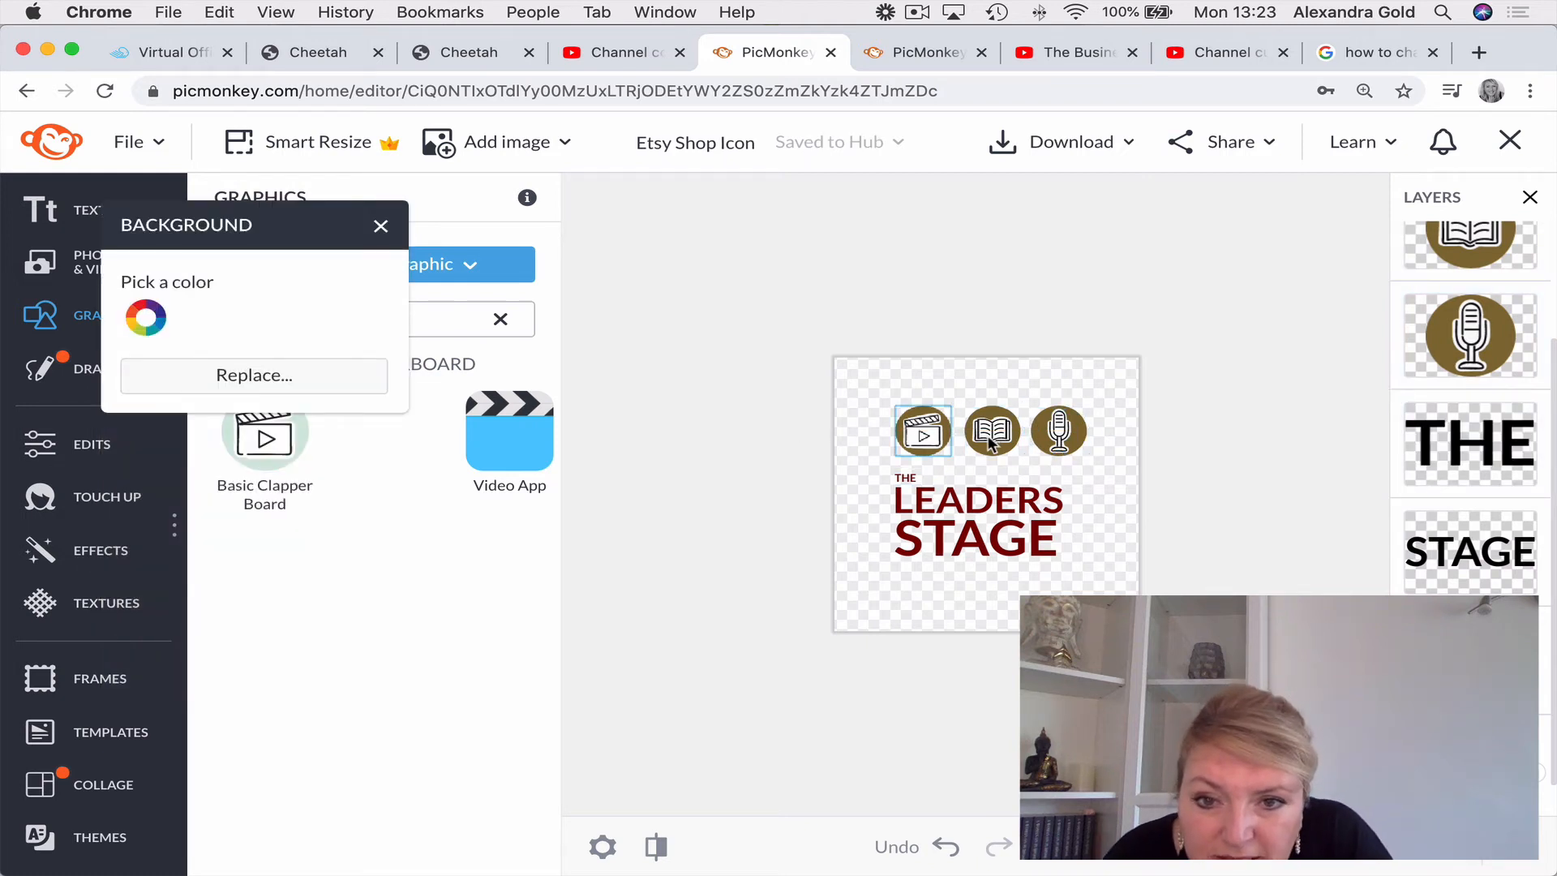
pyautogui.moveTo(987, 434); pyautogui.dragTo(1034, 432)
pyautogui.click(1179, 475)
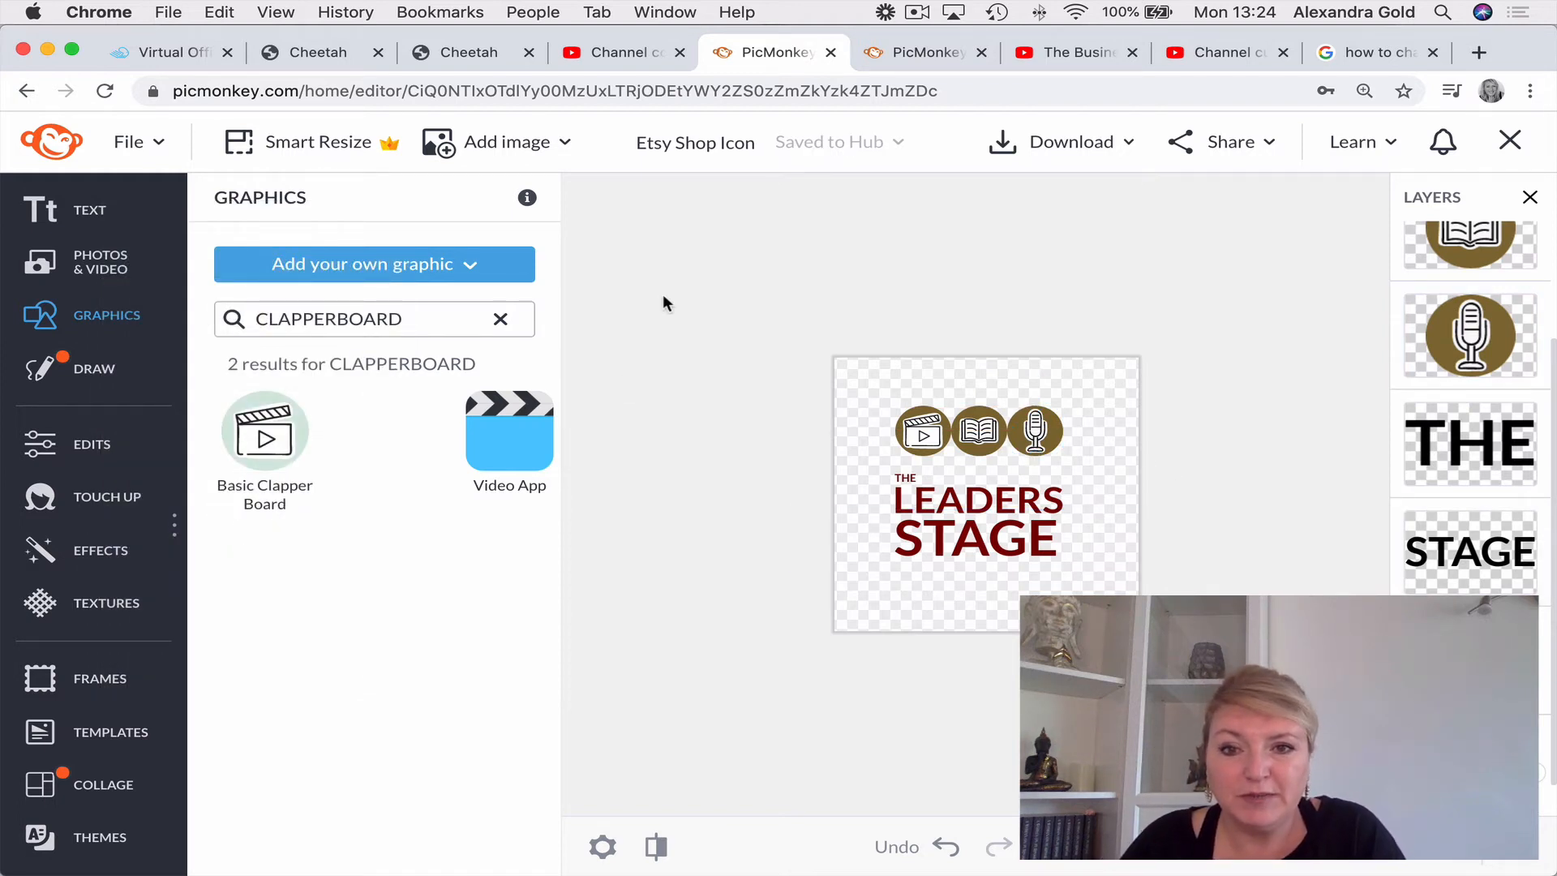
# Shrink the clapperboard and microphone icons to the same smaller size, keeping them aligned with the outer edges of LEADERS.
pyautogui.click(928, 426)
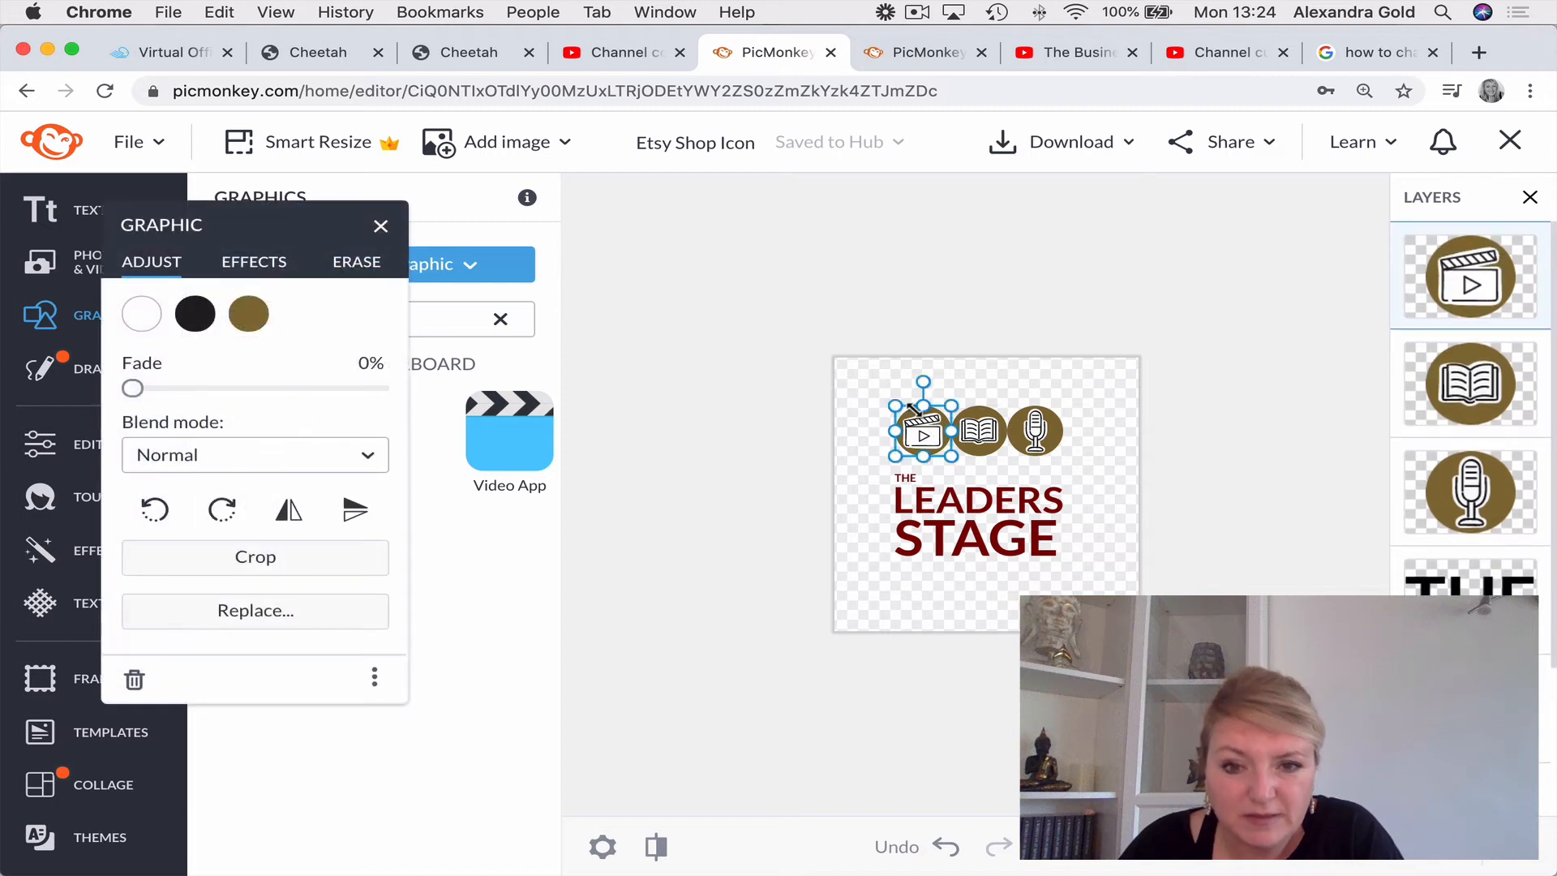
pyautogui.moveTo(953, 406); pyautogui.dragTo(1056, 456)
pyautogui.click(977, 430)
pyautogui.click(1035, 431)
pyautogui.click(1169, 491)
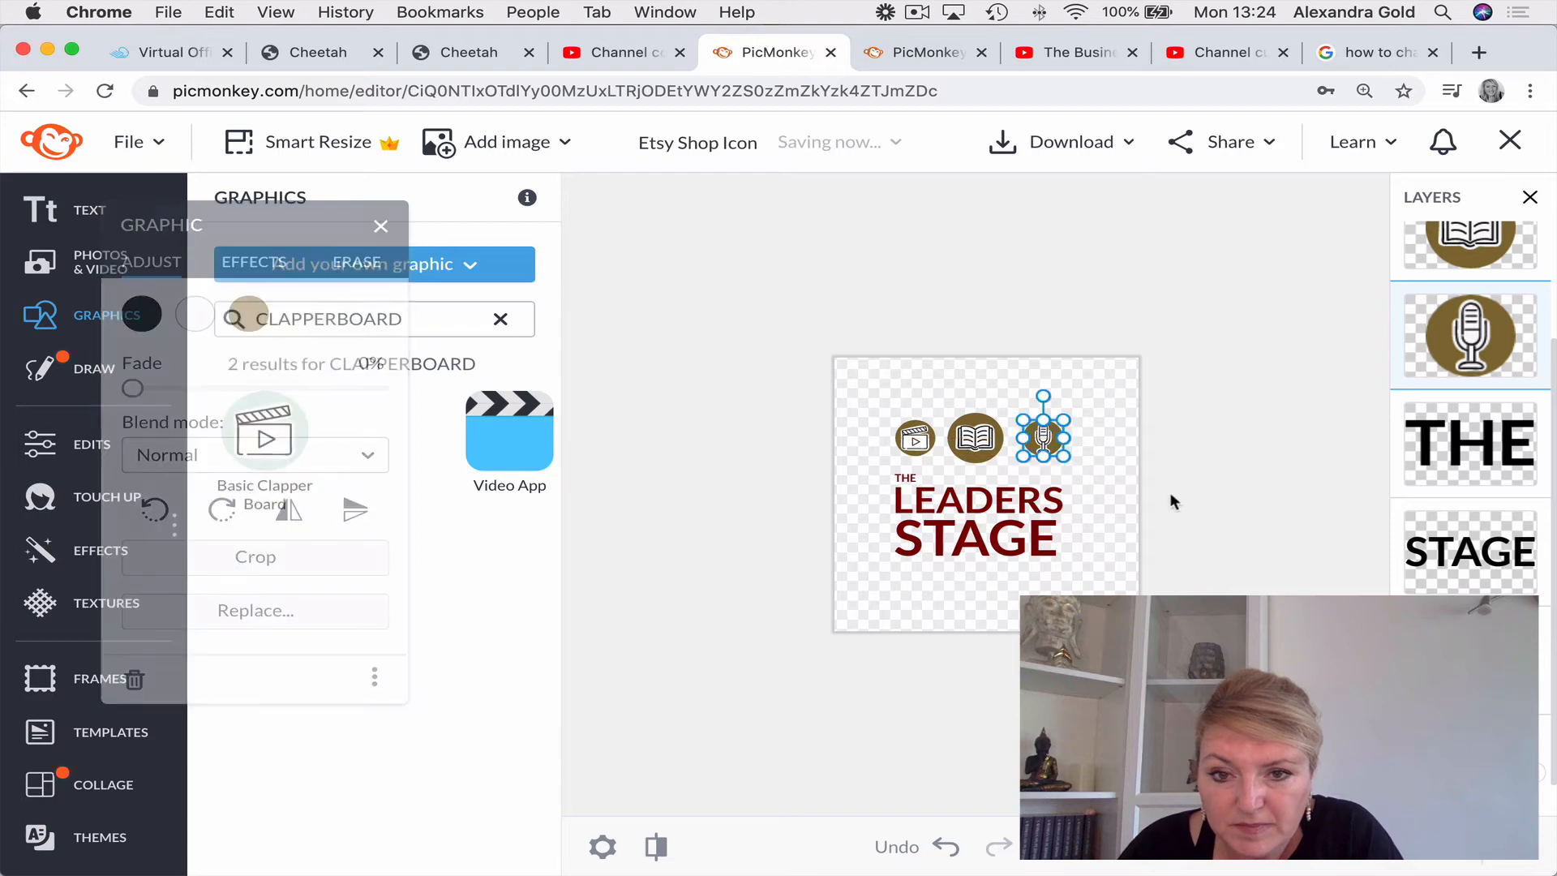
# Shrink the book icon to match the other two and centre it between them, keeping the microphone in line with the row.
pyautogui.click(976, 457)
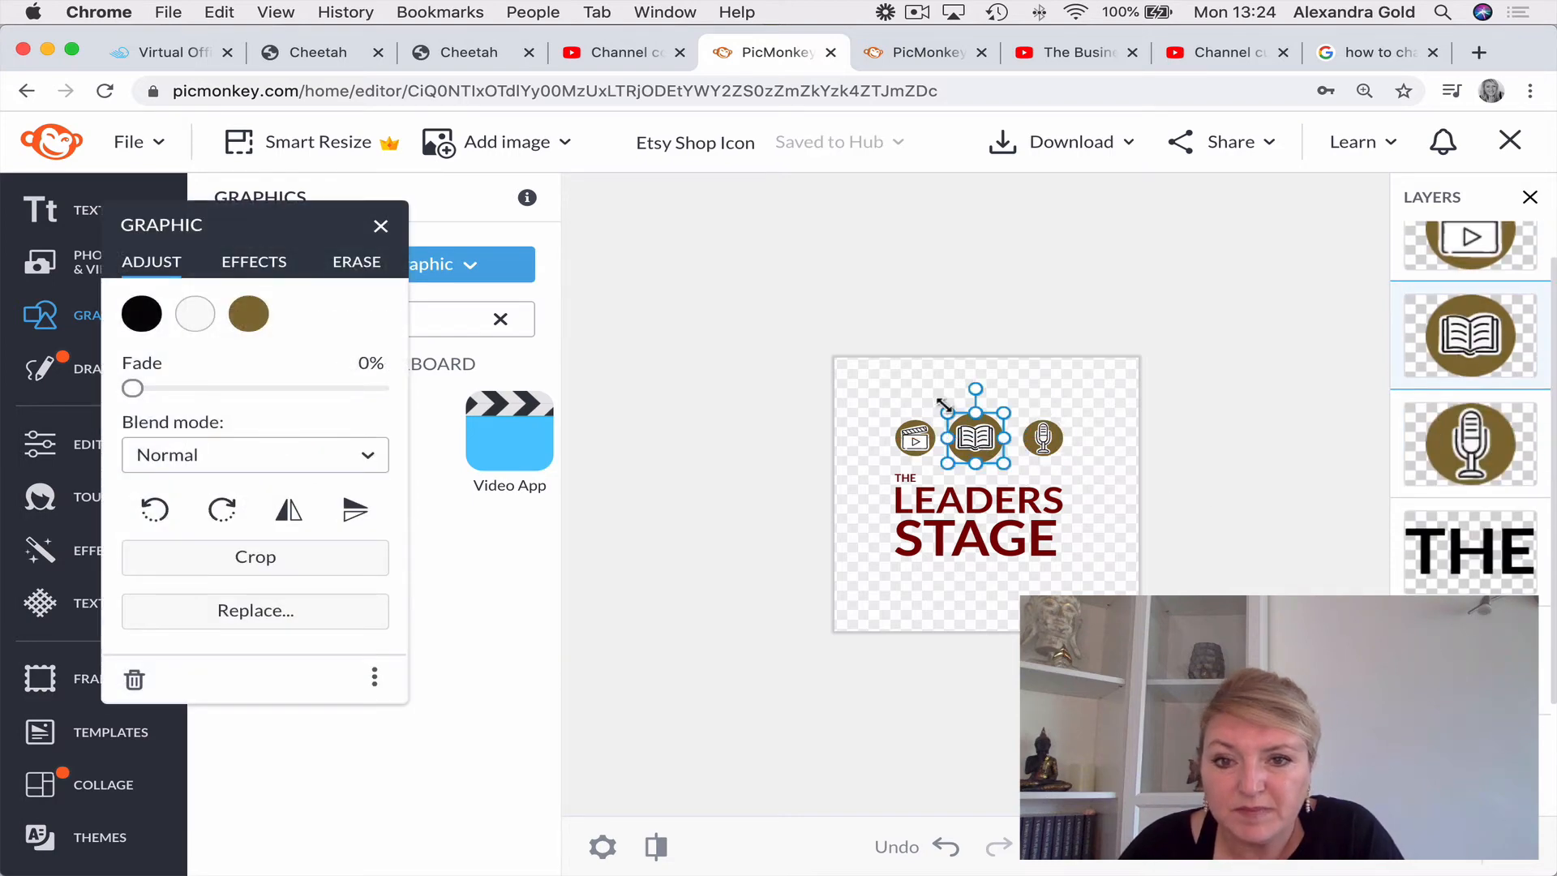
pyautogui.moveTo(945, 404); pyautogui.dragTo(953, 413)
pyautogui.moveTo(1019, 462); pyautogui.dragTo(986, 443)
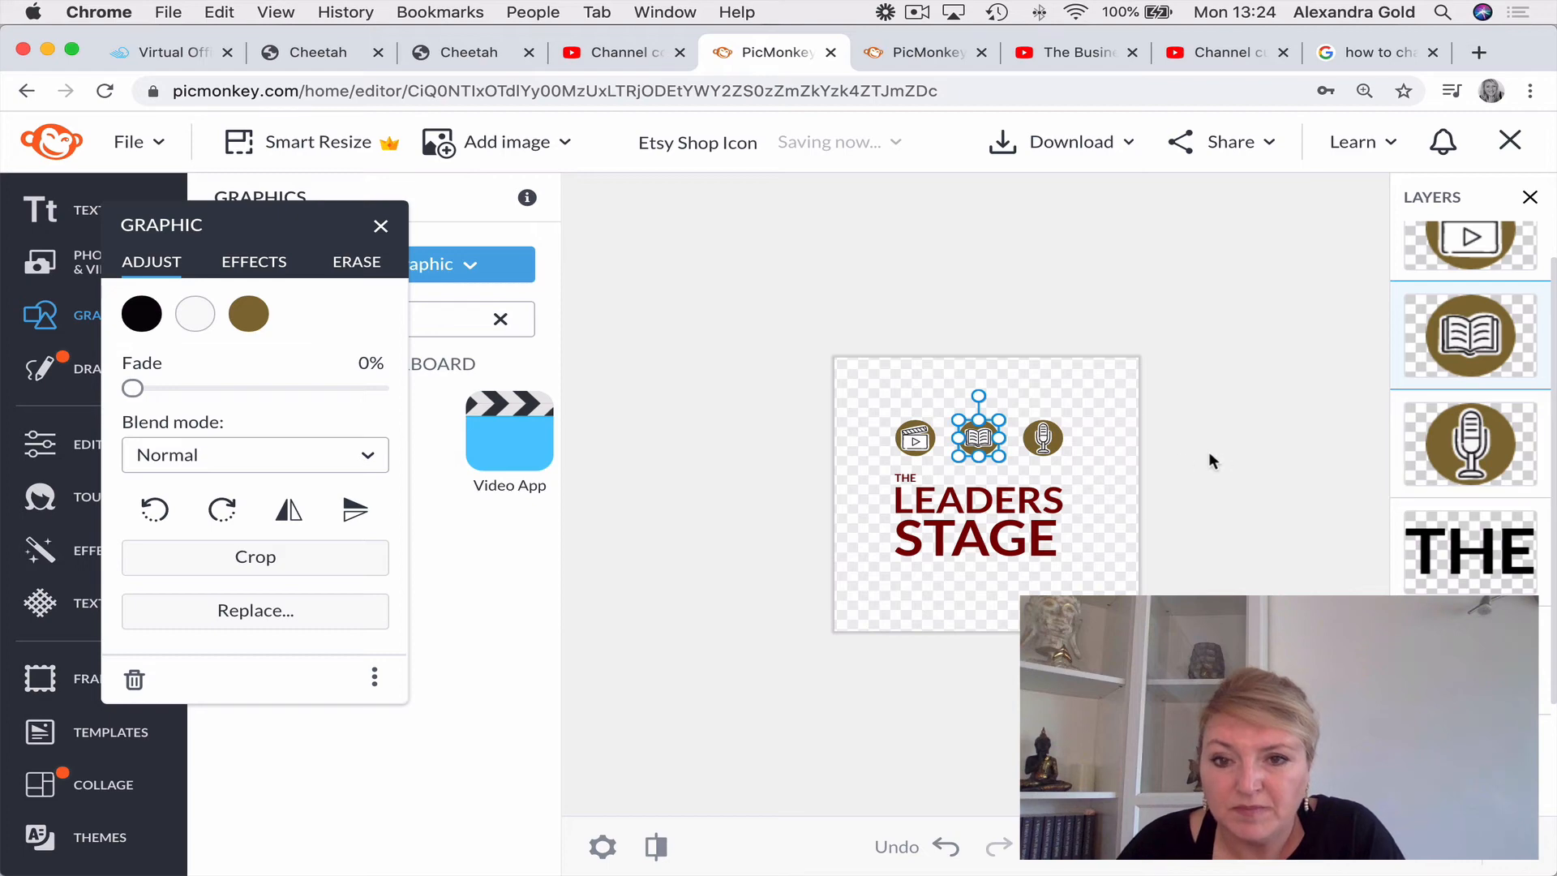
pyautogui.click(1185, 450)
pyautogui.click(1041, 442)
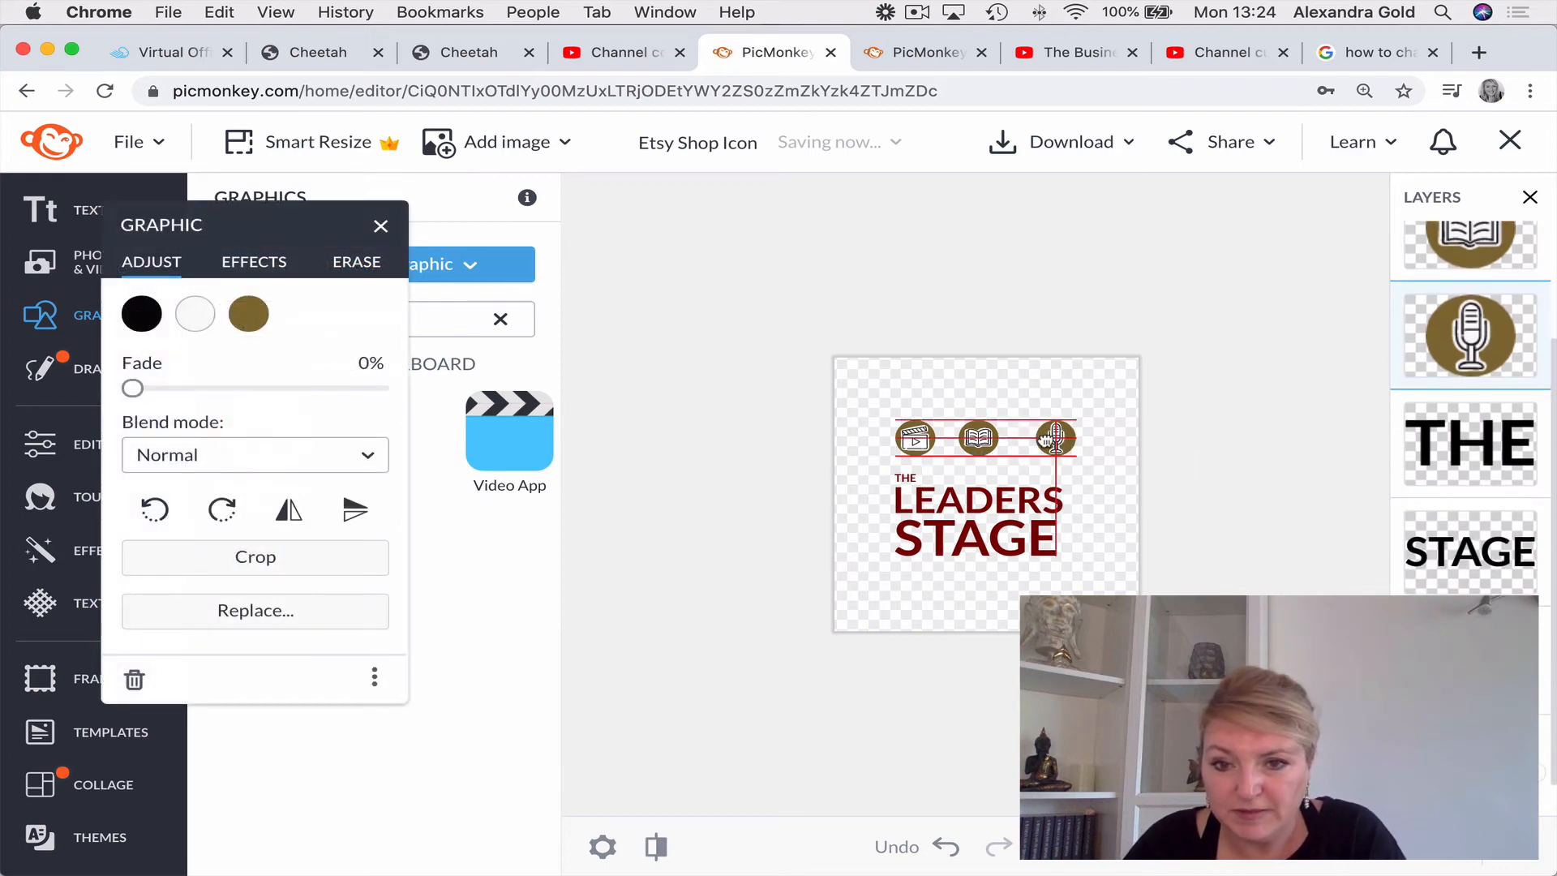
pyautogui.moveTo(1041, 442); pyautogui.dragTo(1041, 438)
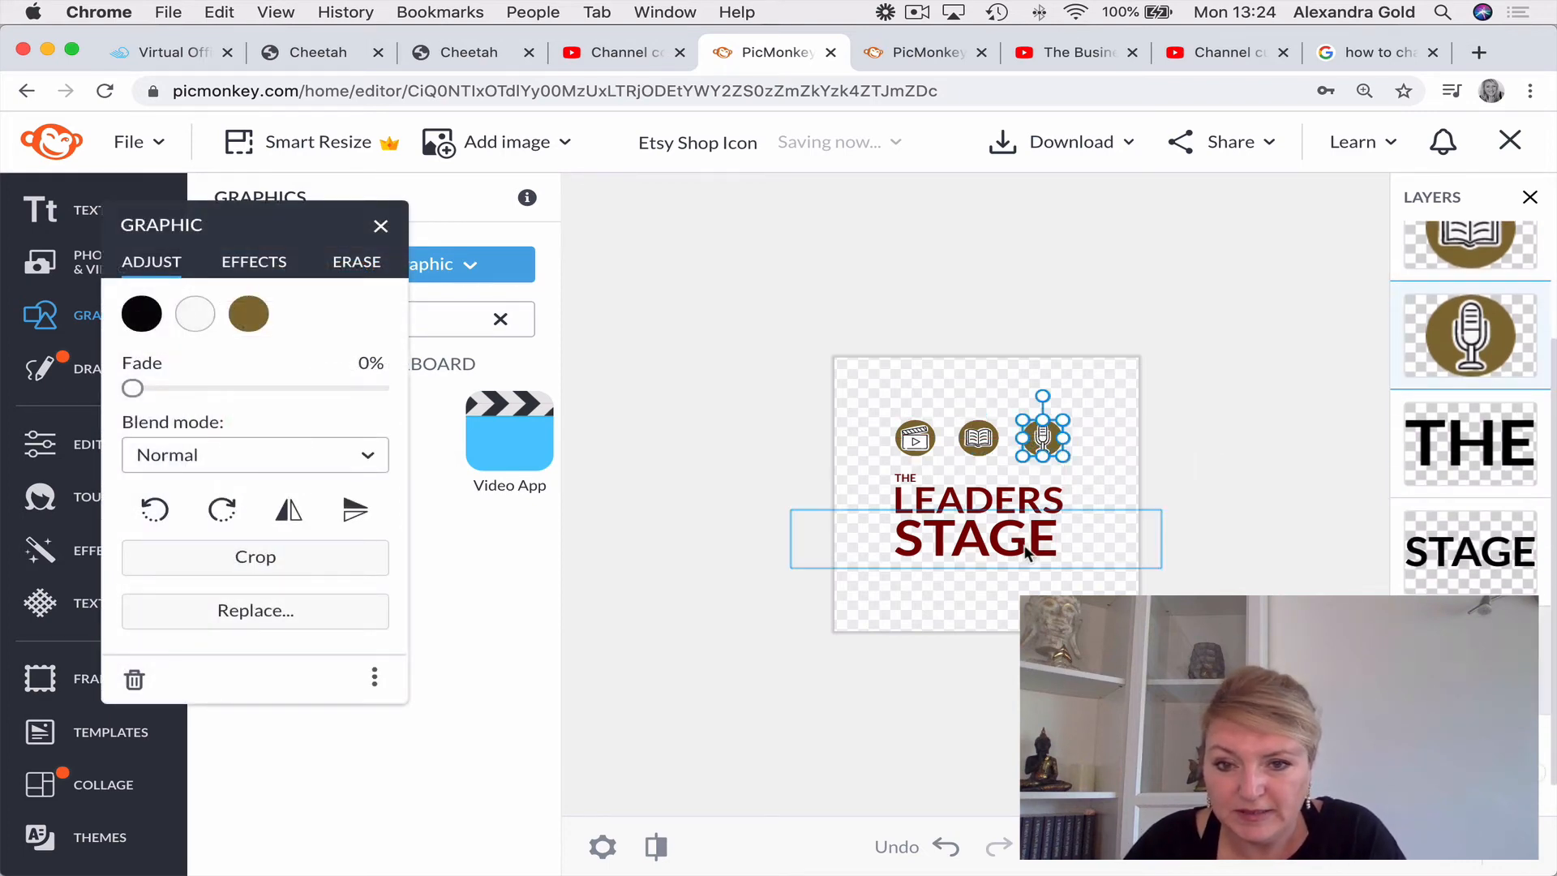
# Enlarge the STAGE text to size 91 and adjust its box so the word lines up with the width of LEADERS.
pyautogui.click(788, 523)
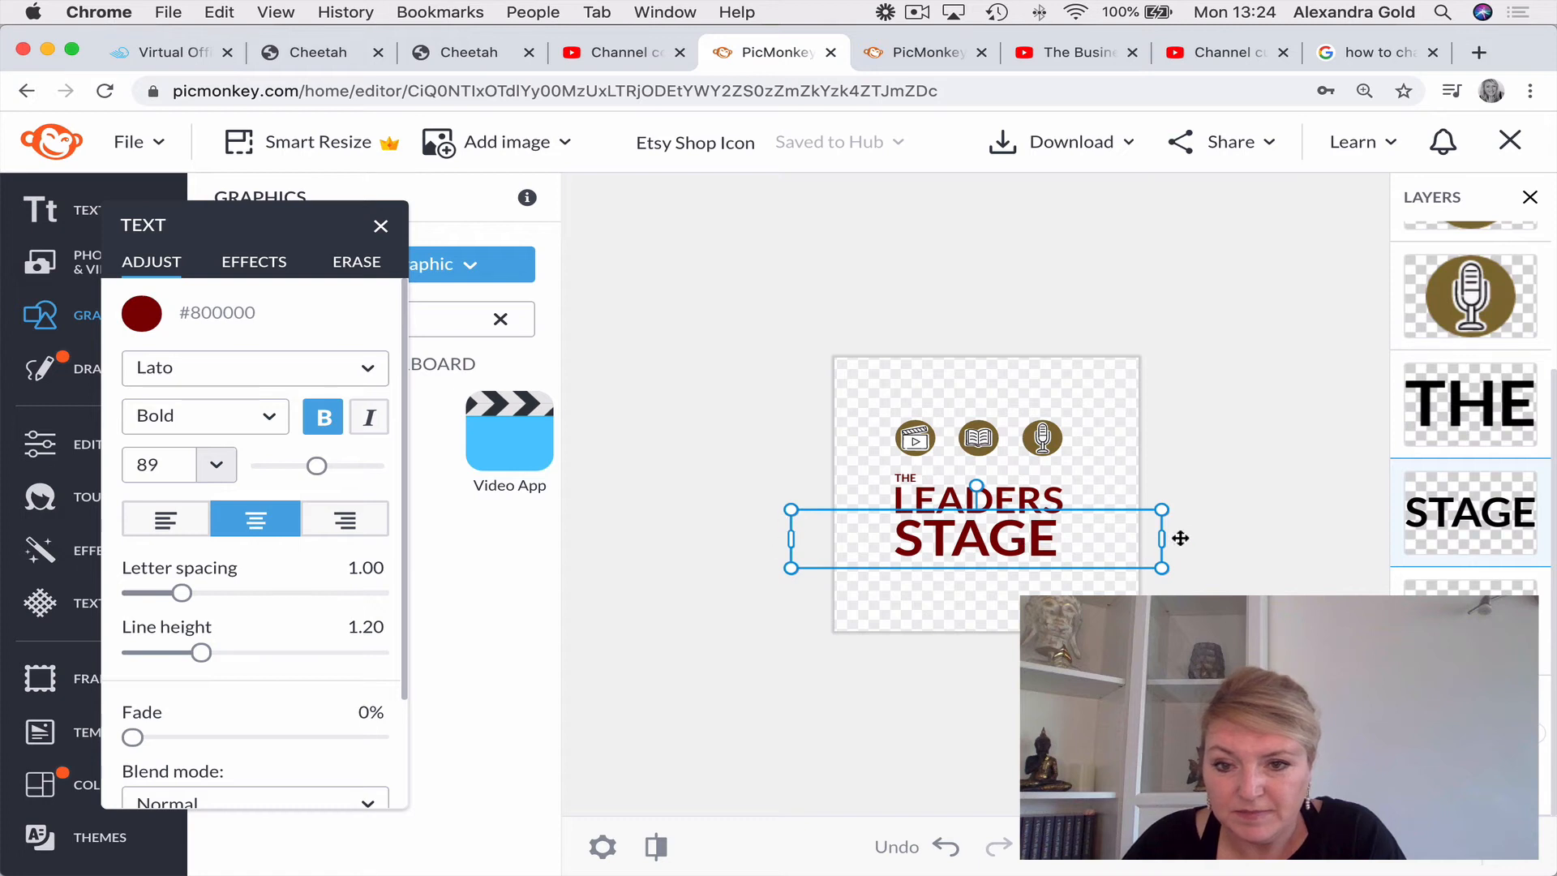
pyautogui.moveTo(1162, 535)
pyautogui.mouseDown()
pyautogui.moveTo(1182, 537)
pyautogui.moveTo(1166, 537)
pyautogui.mouseUp()
pyautogui.moveTo(790, 538); pyautogui.dragTo(780, 539)
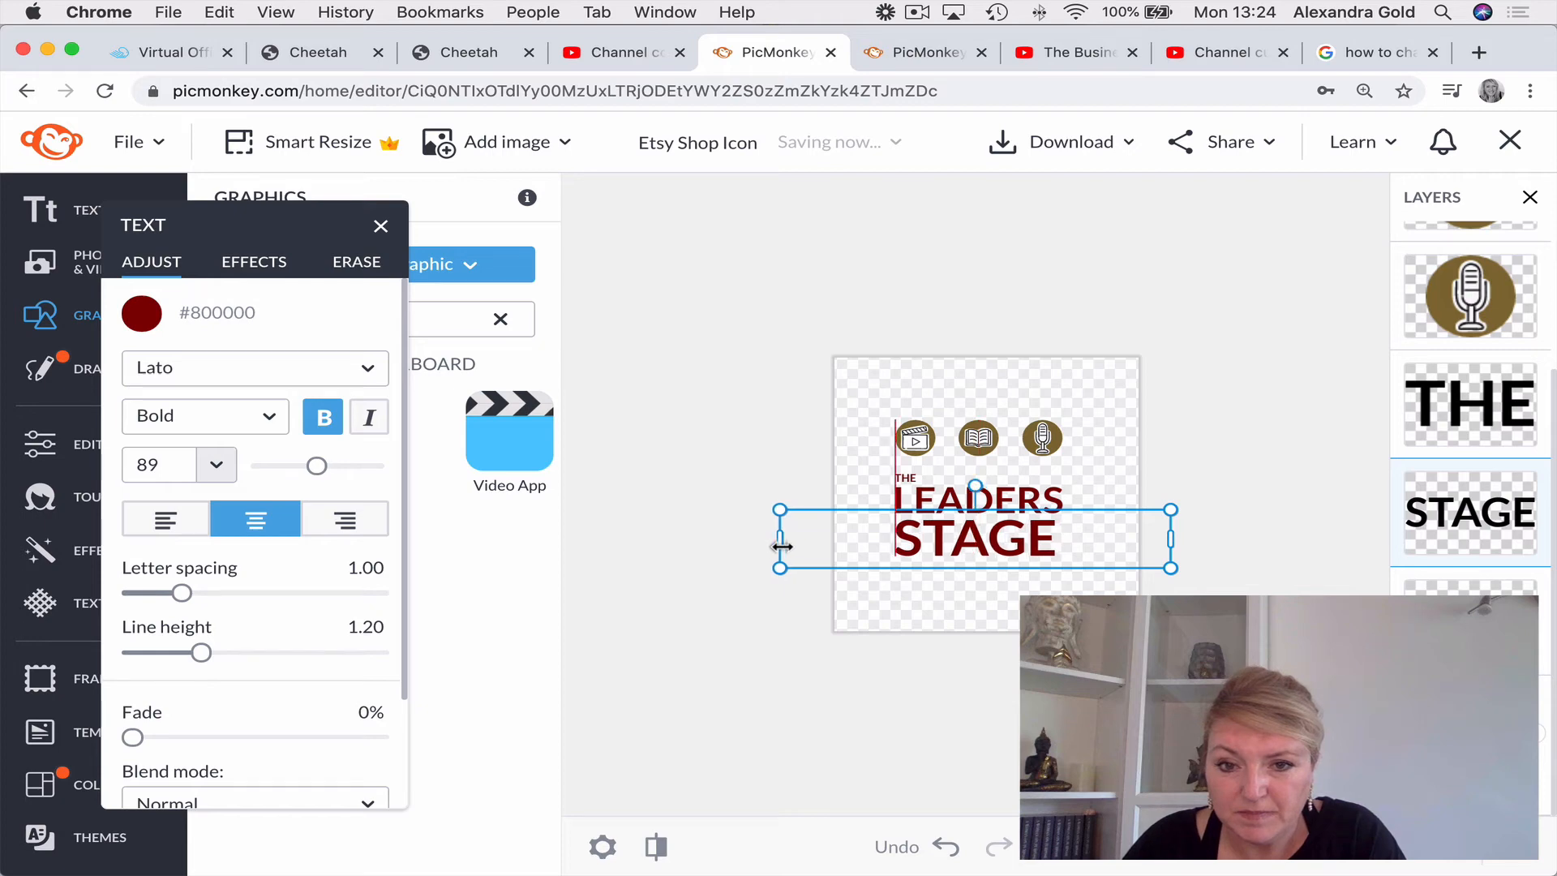
pyautogui.click(1001, 684)
pyautogui.click(1030, 535)
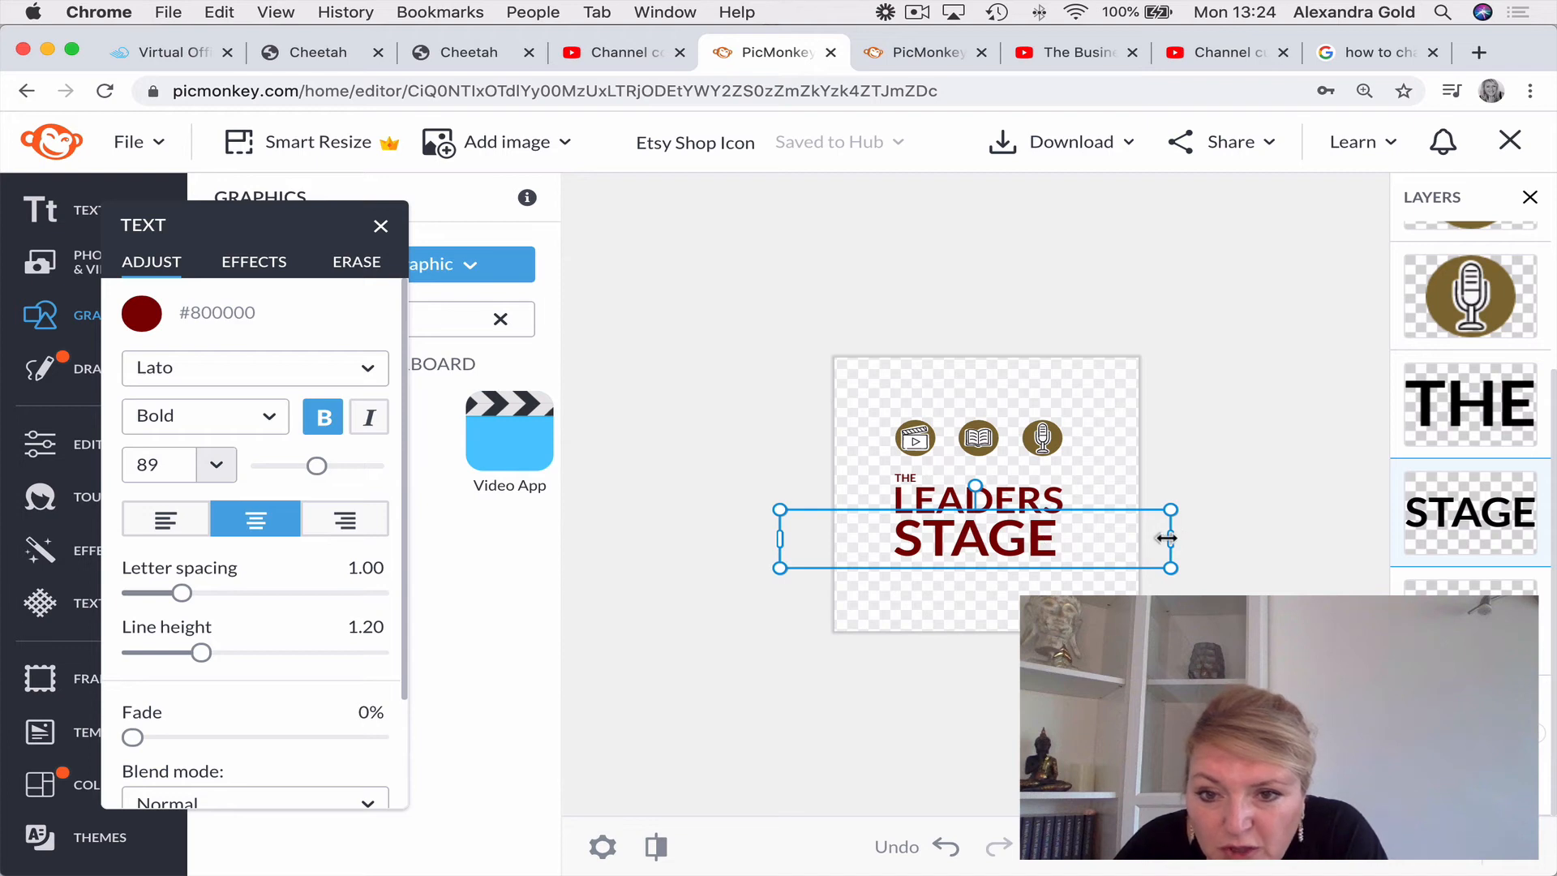
pyautogui.moveTo(1170, 538); pyautogui.dragTo(1173, 516)
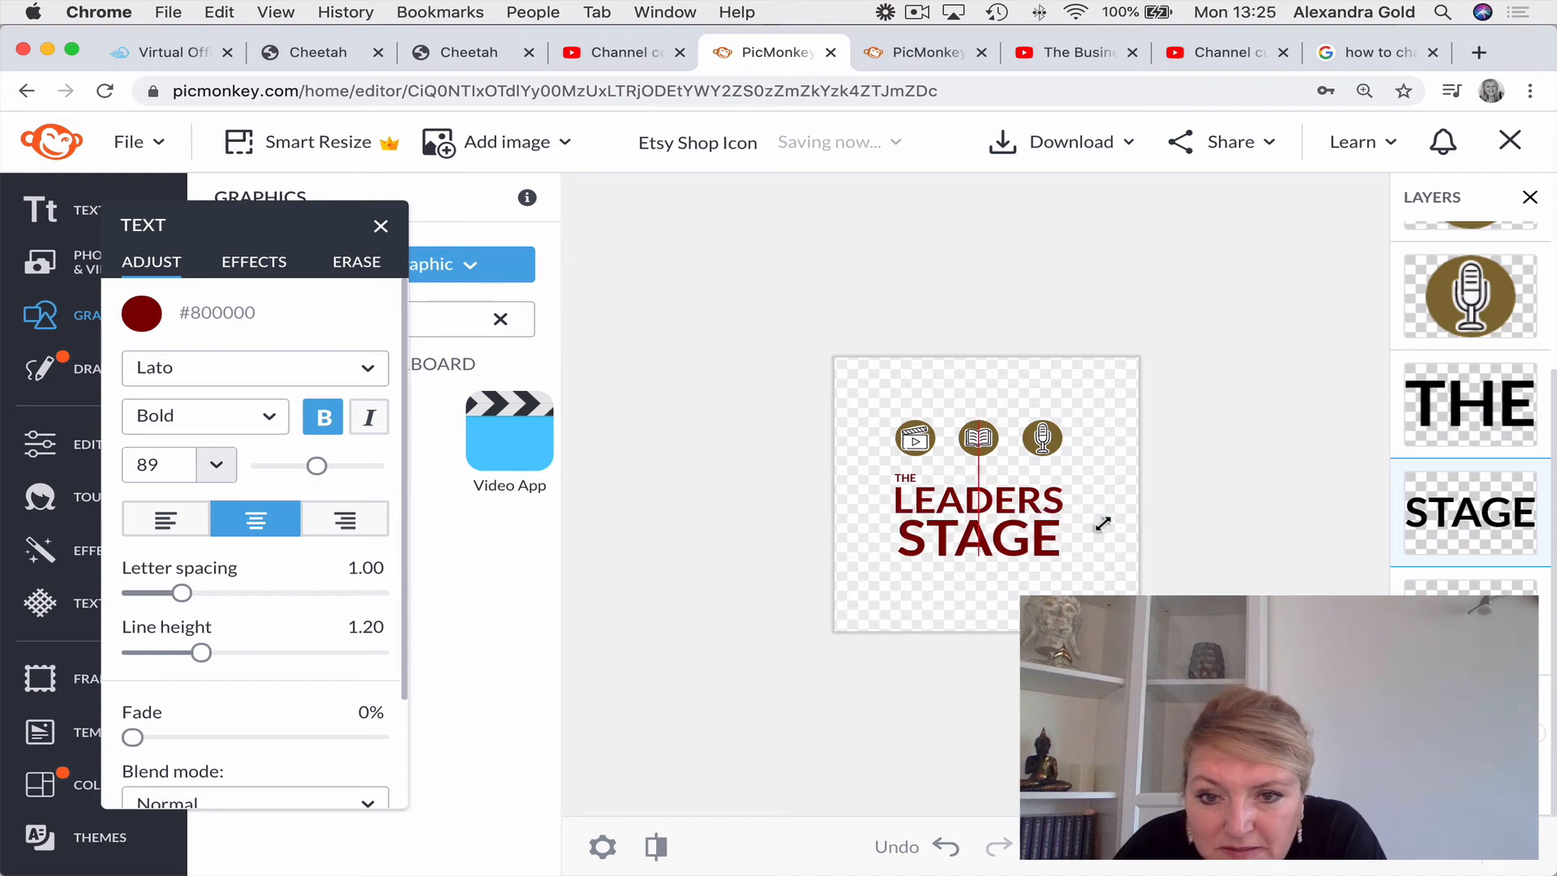
pyautogui.click(964, 527)
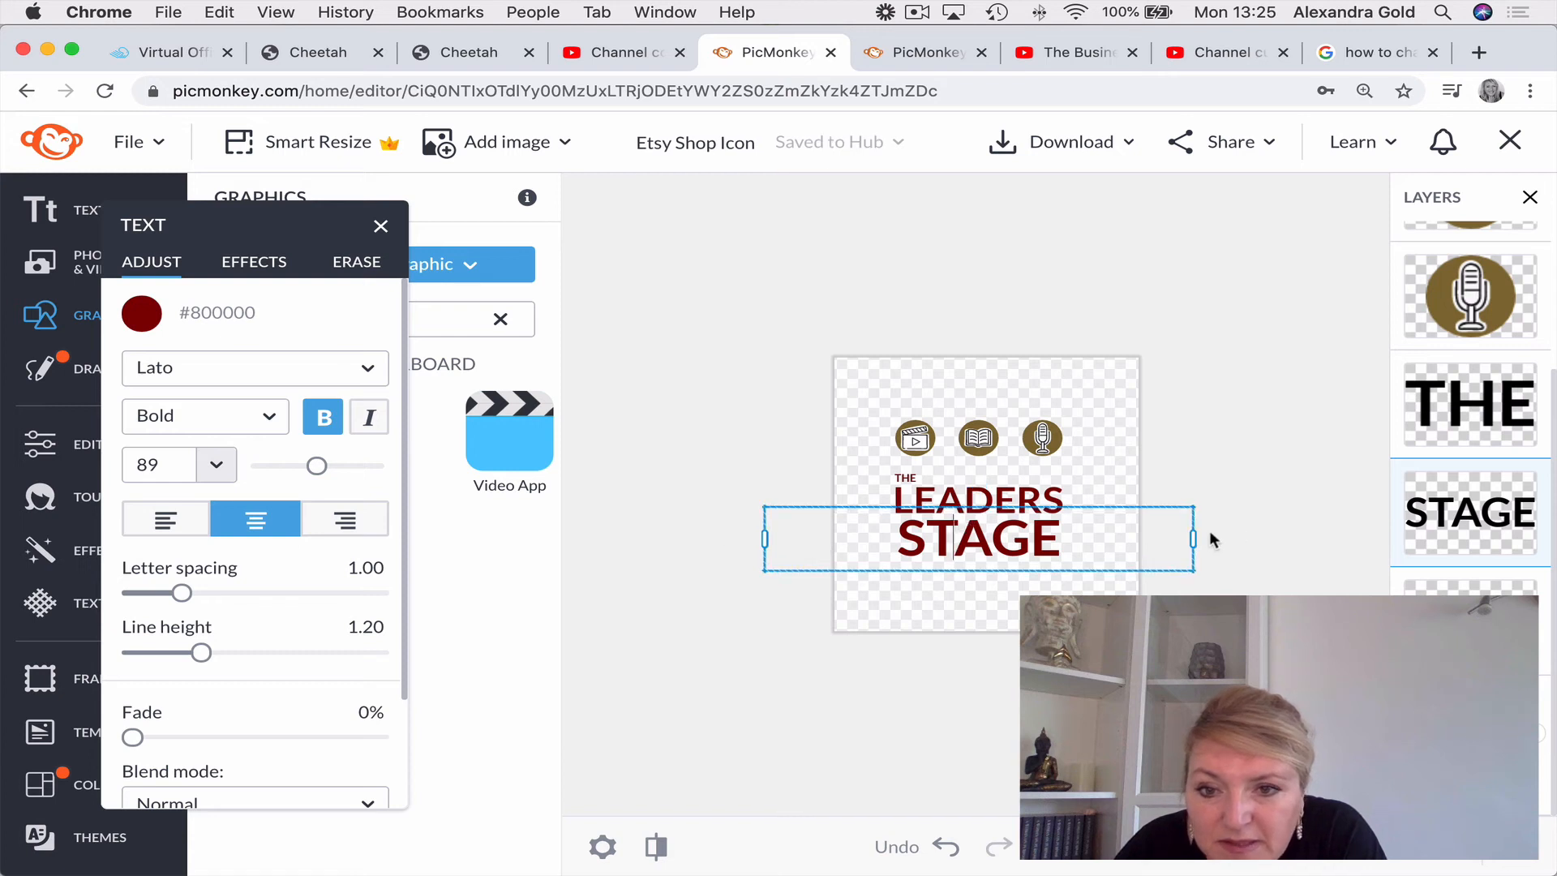
pyautogui.moveTo(1191, 536); pyautogui.dragTo(1197, 536)
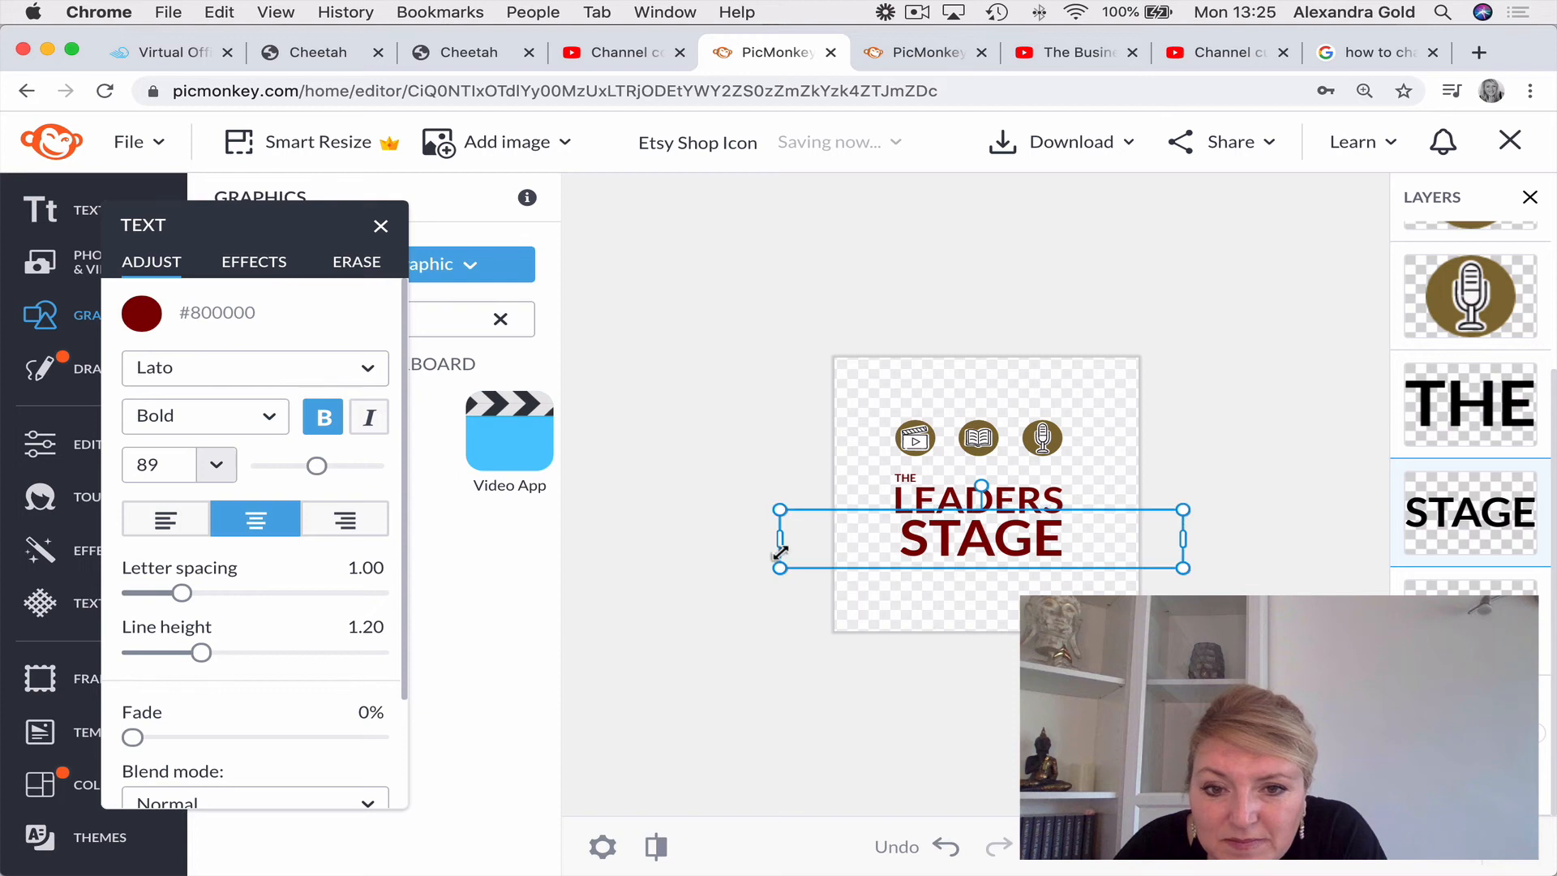
pyautogui.click(781, 635)
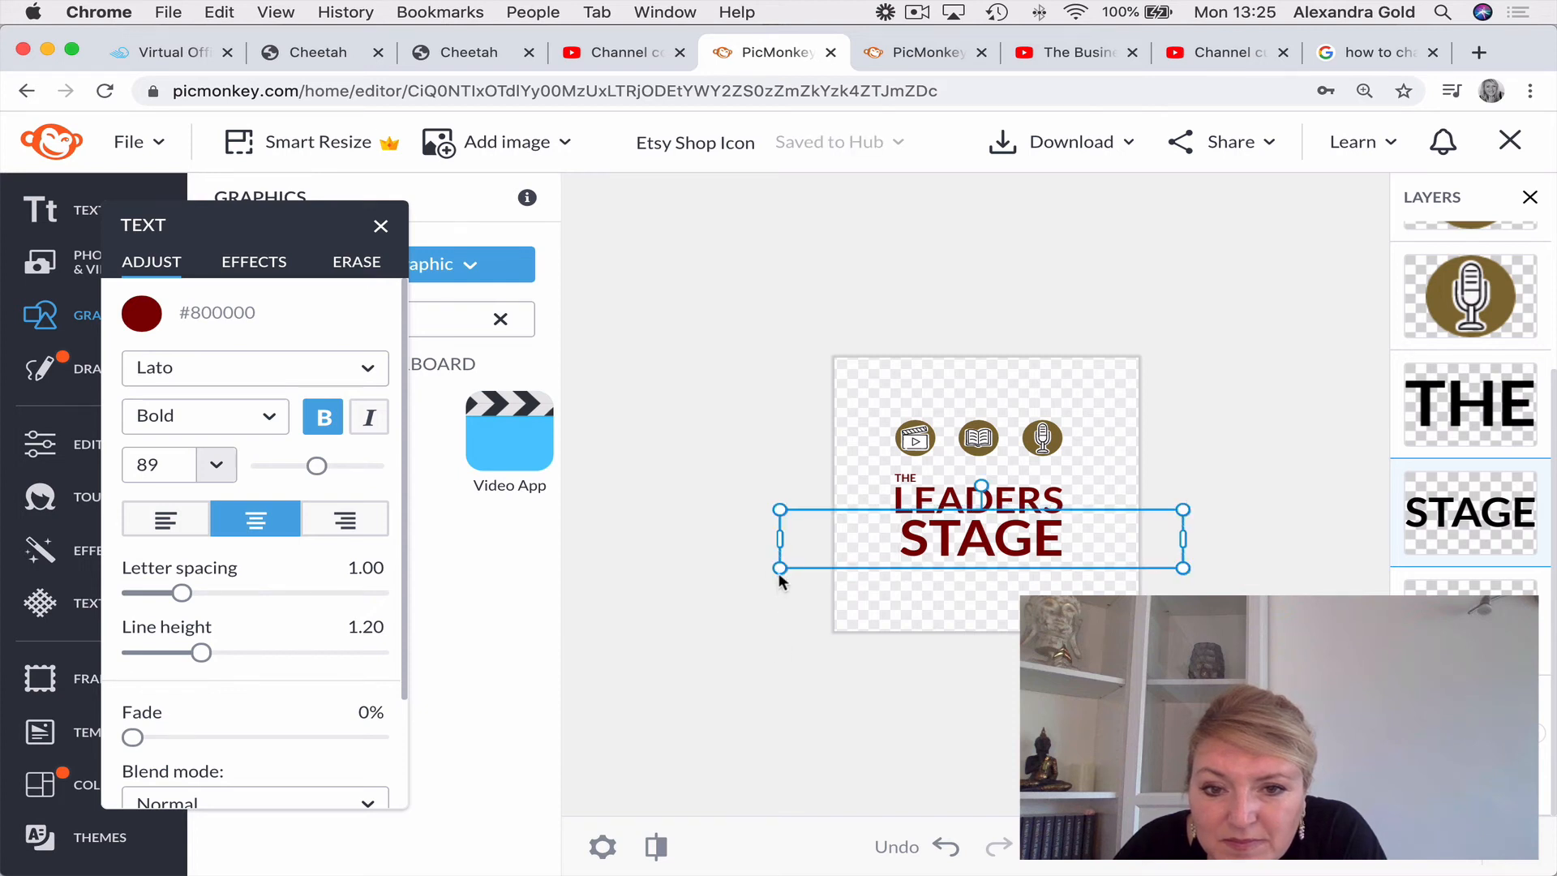
pyautogui.moveTo(779, 567); pyautogui.dragTo(762, 576)
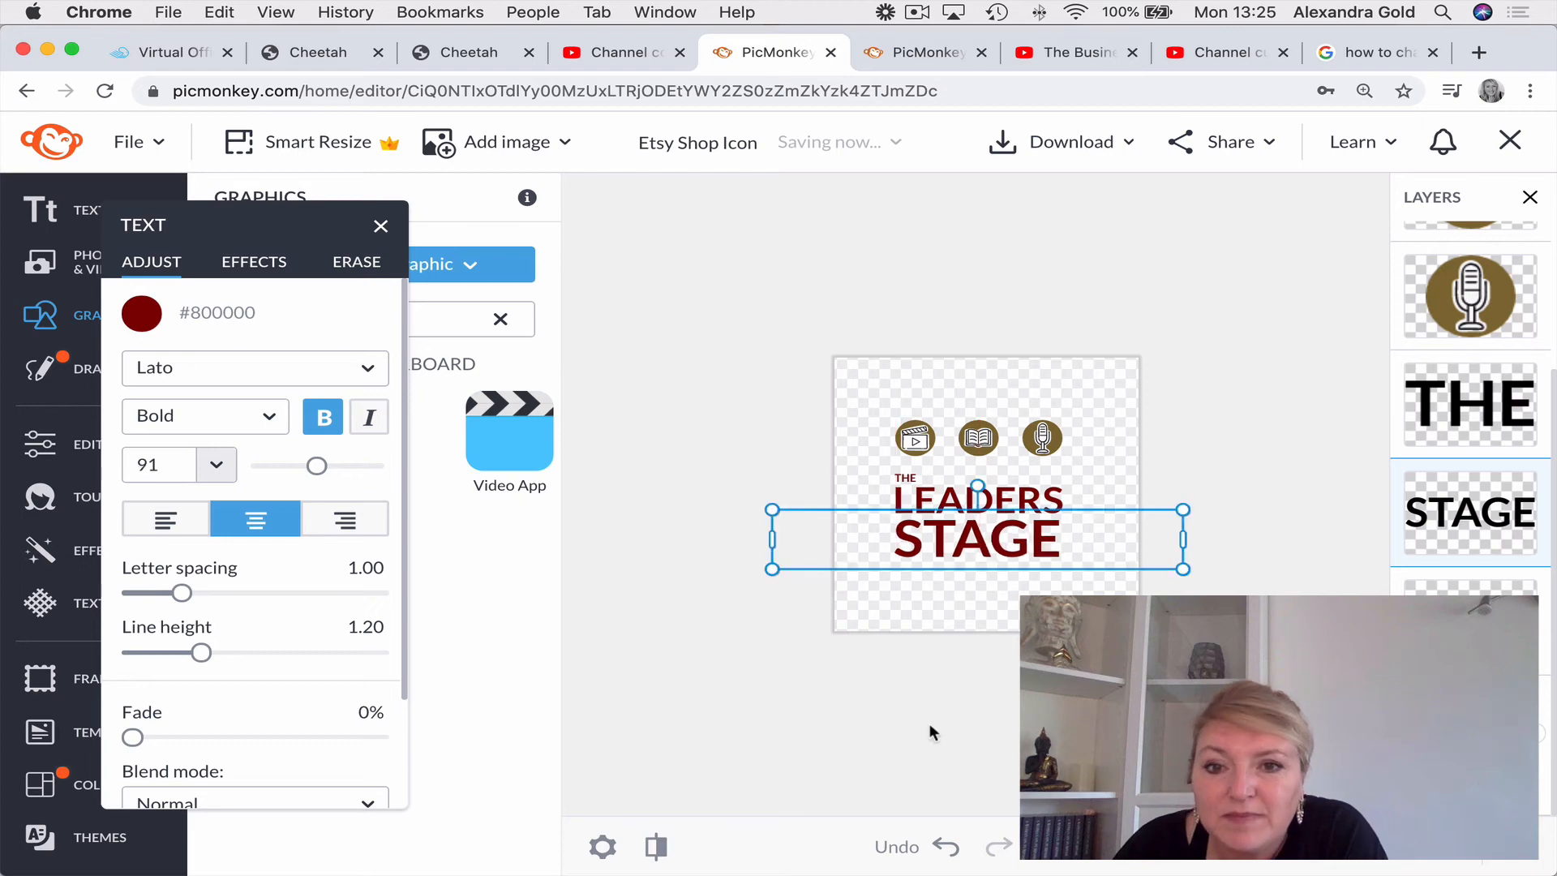
pyautogui.click(931, 730)
# Lower the clapperboard, book and microphone icons slightly so the row sits closer to the THE text.
pyautogui.click(917, 439)
pyautogui.moveTo(915, 439); pyautogui.dragTo(1043, 444)
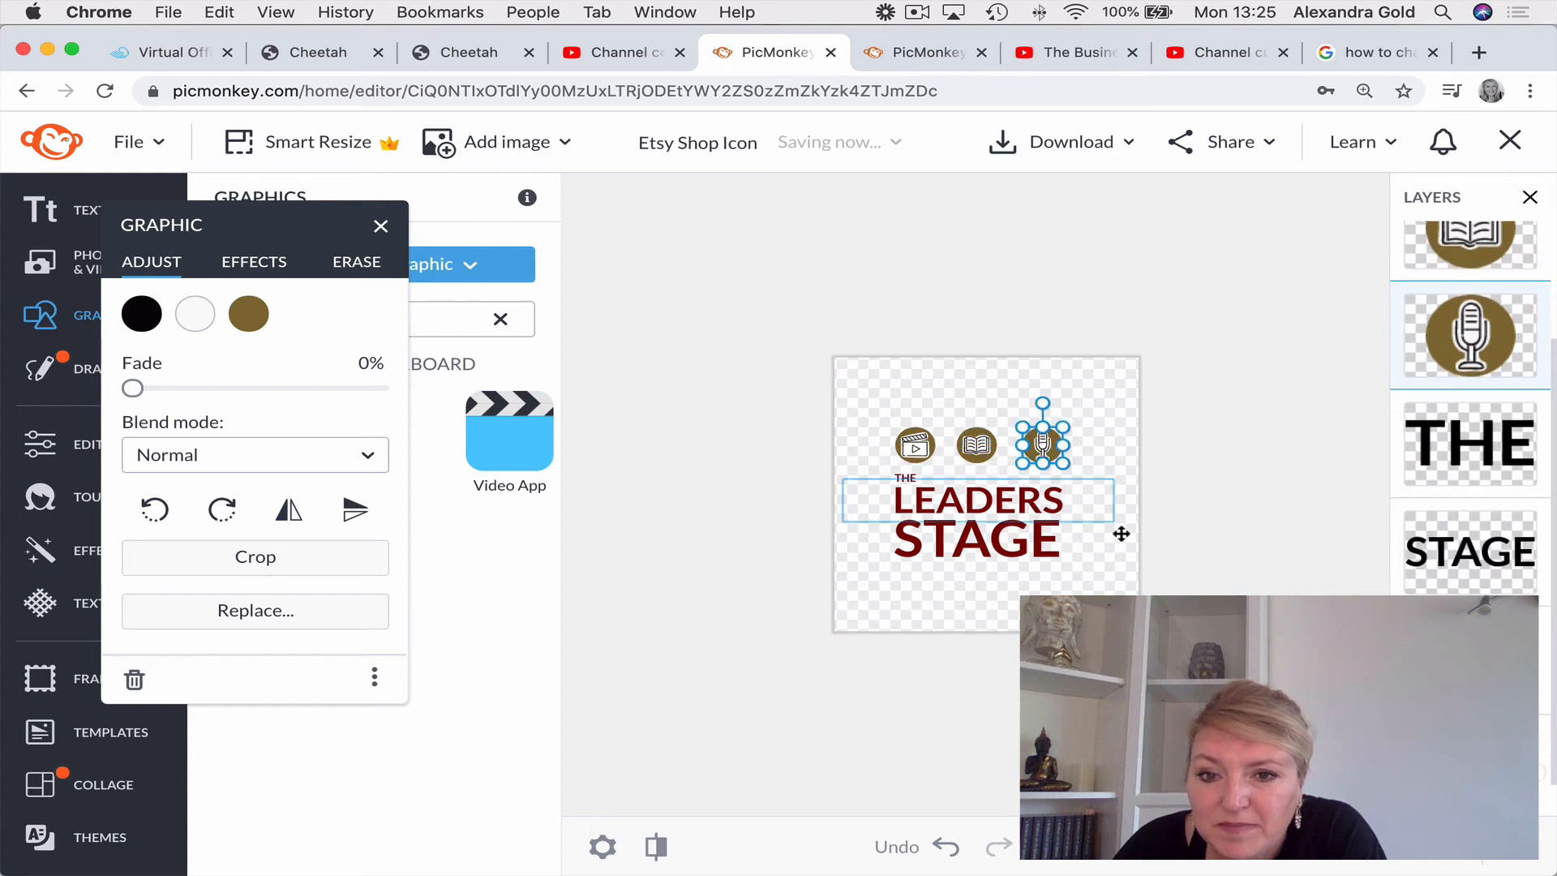
pyautogui.click(1192, 479)
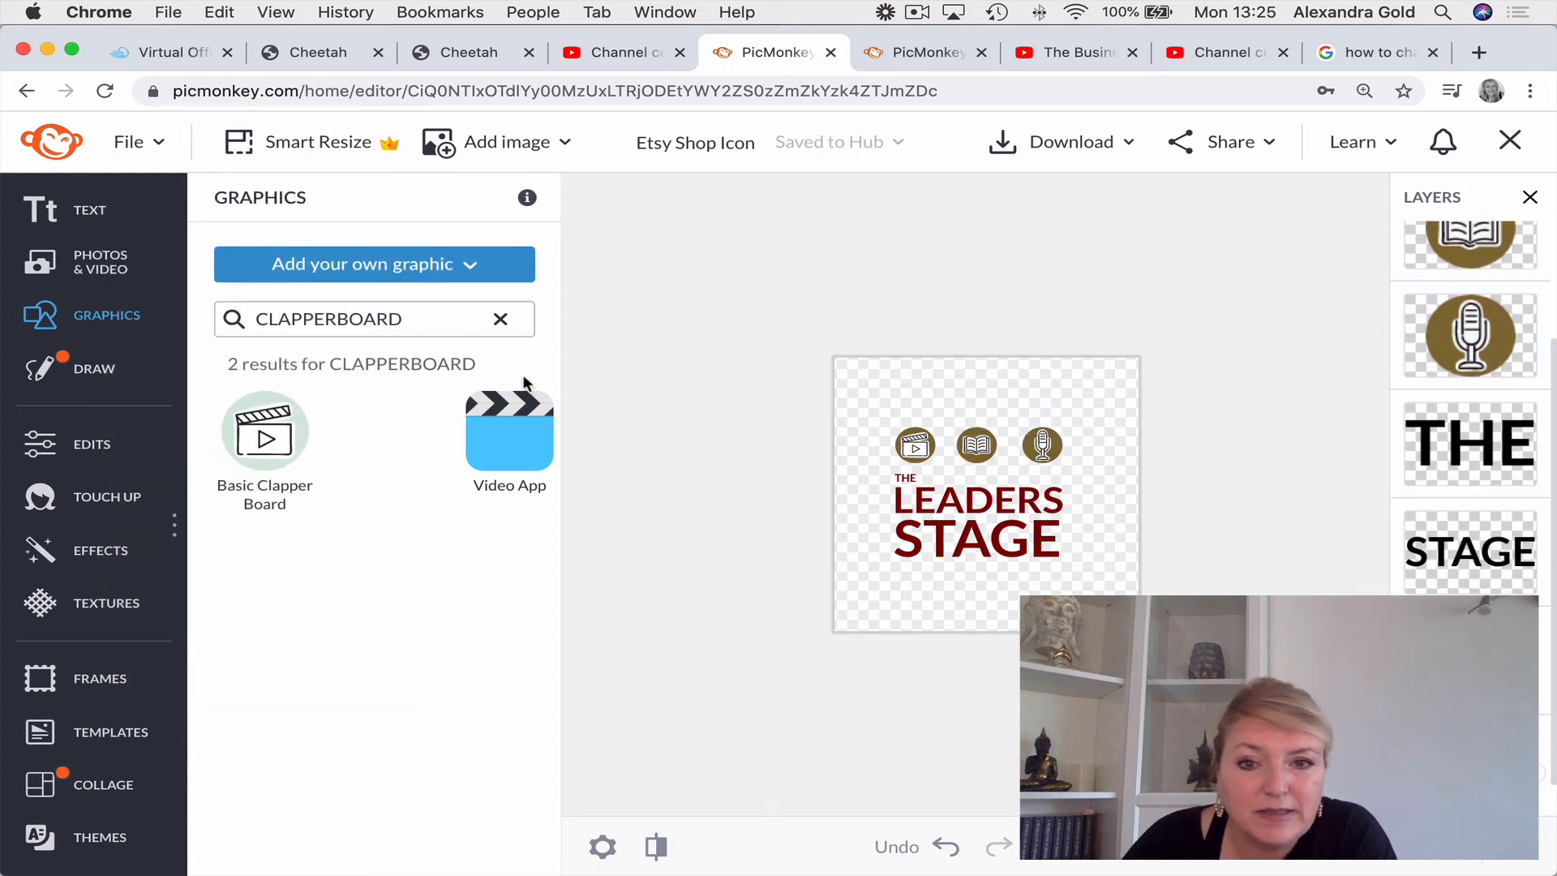
# Duplicate the small THE text layer and place the copy just below STAGE.
pyautogui.rightClick(911, 485)
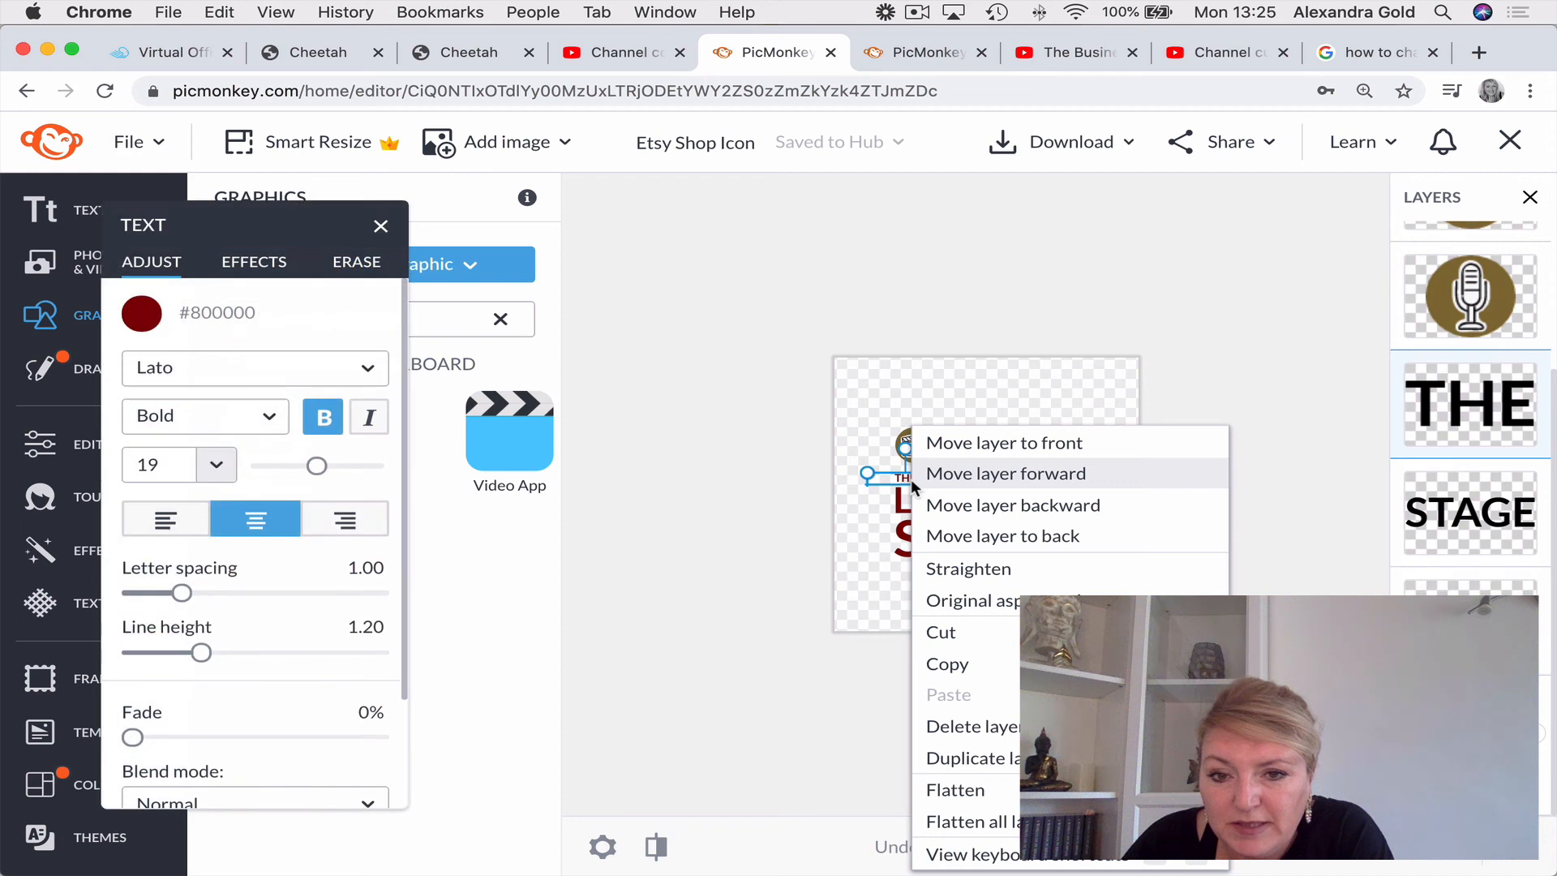
pyautogui.click(965, 757)
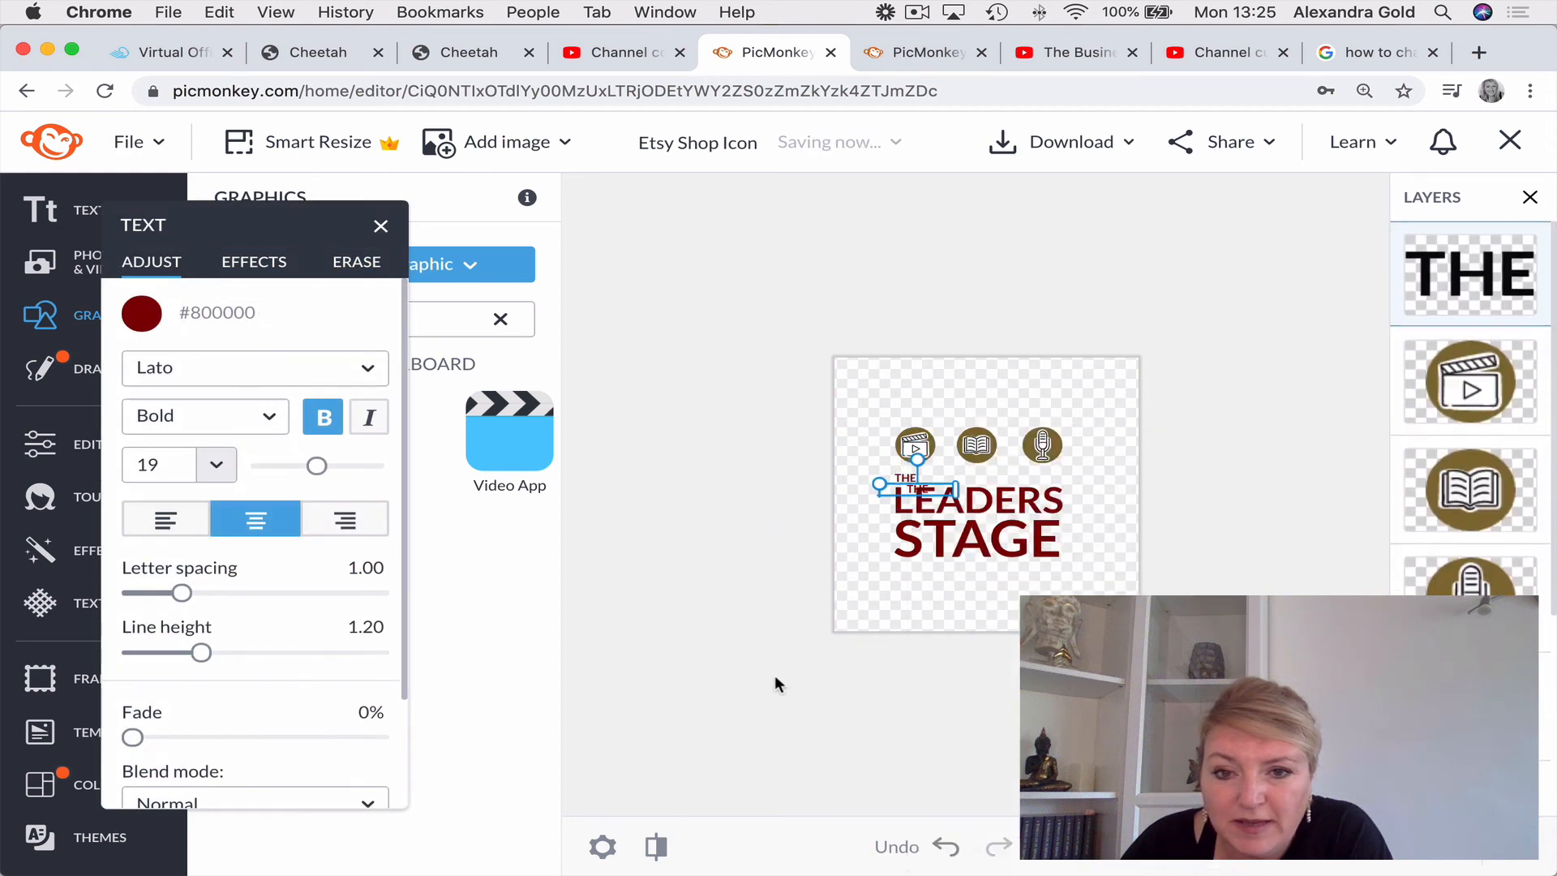
pyautogui.click(774, 678)
pyautogui.moveTo(918, 489); pyautogui.dragTo(939, 576)
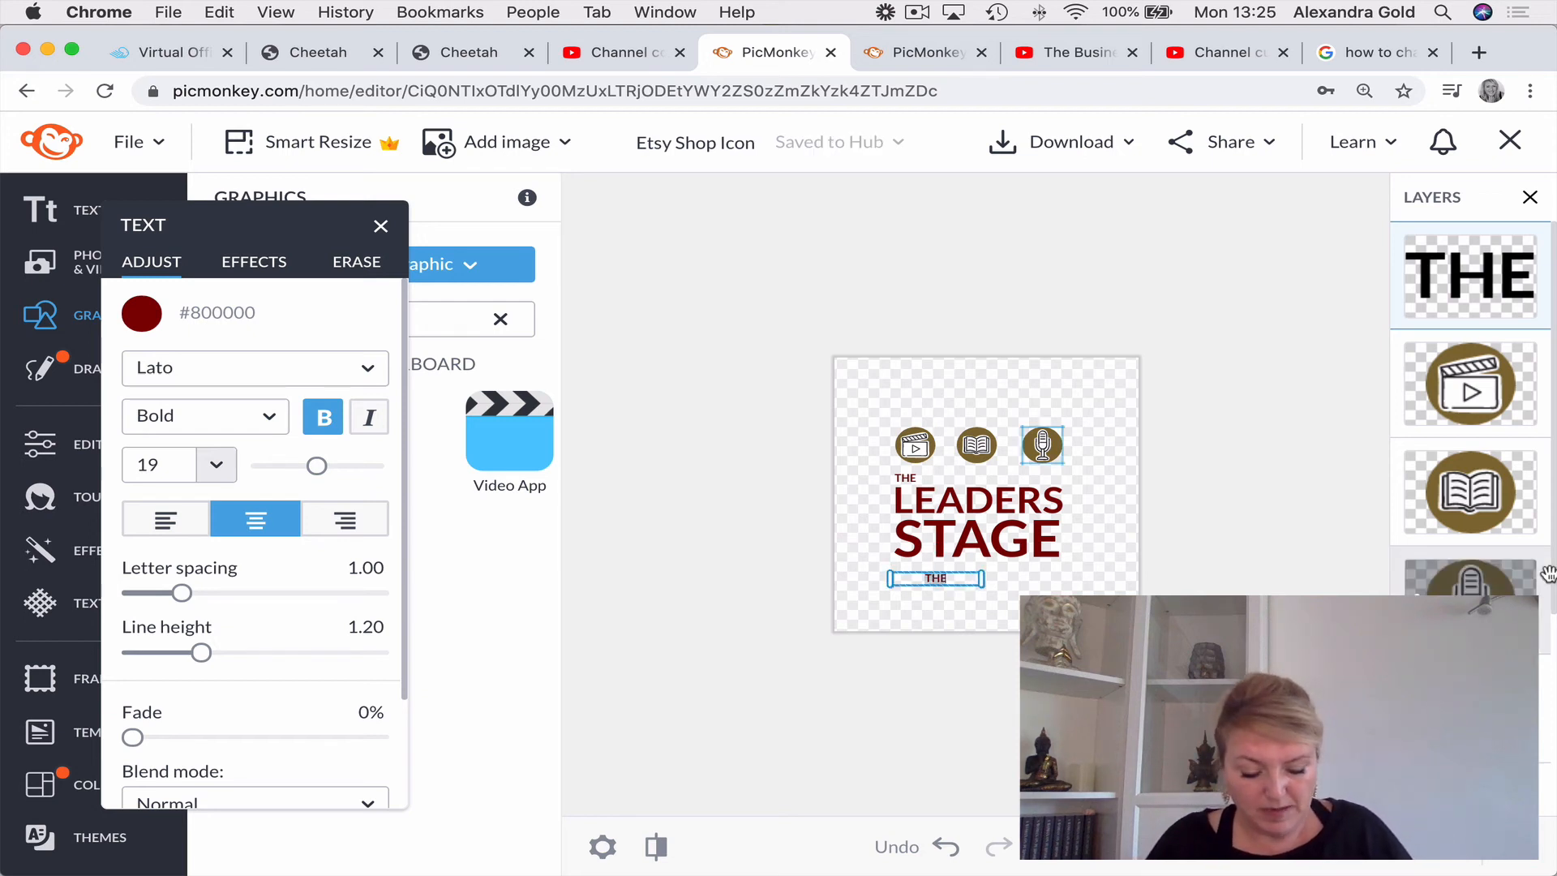
# Replace the copied text with the tagline LIGHTS, CAMERA, CALL TO ACTION.
pyautogui.write('LIGH')
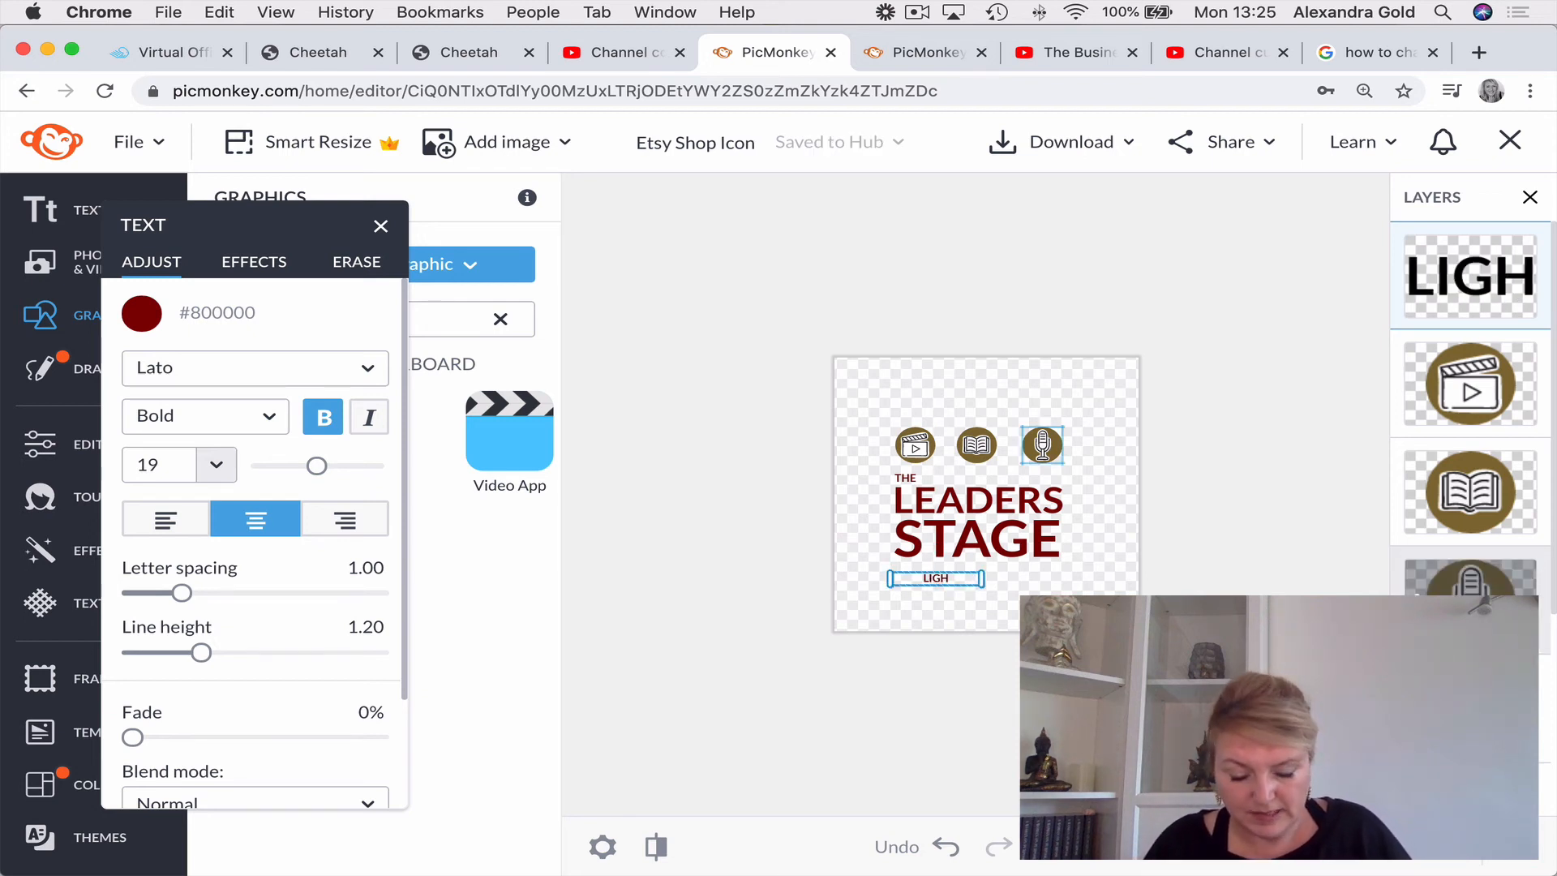
pyautogui.write('TS, CAM')
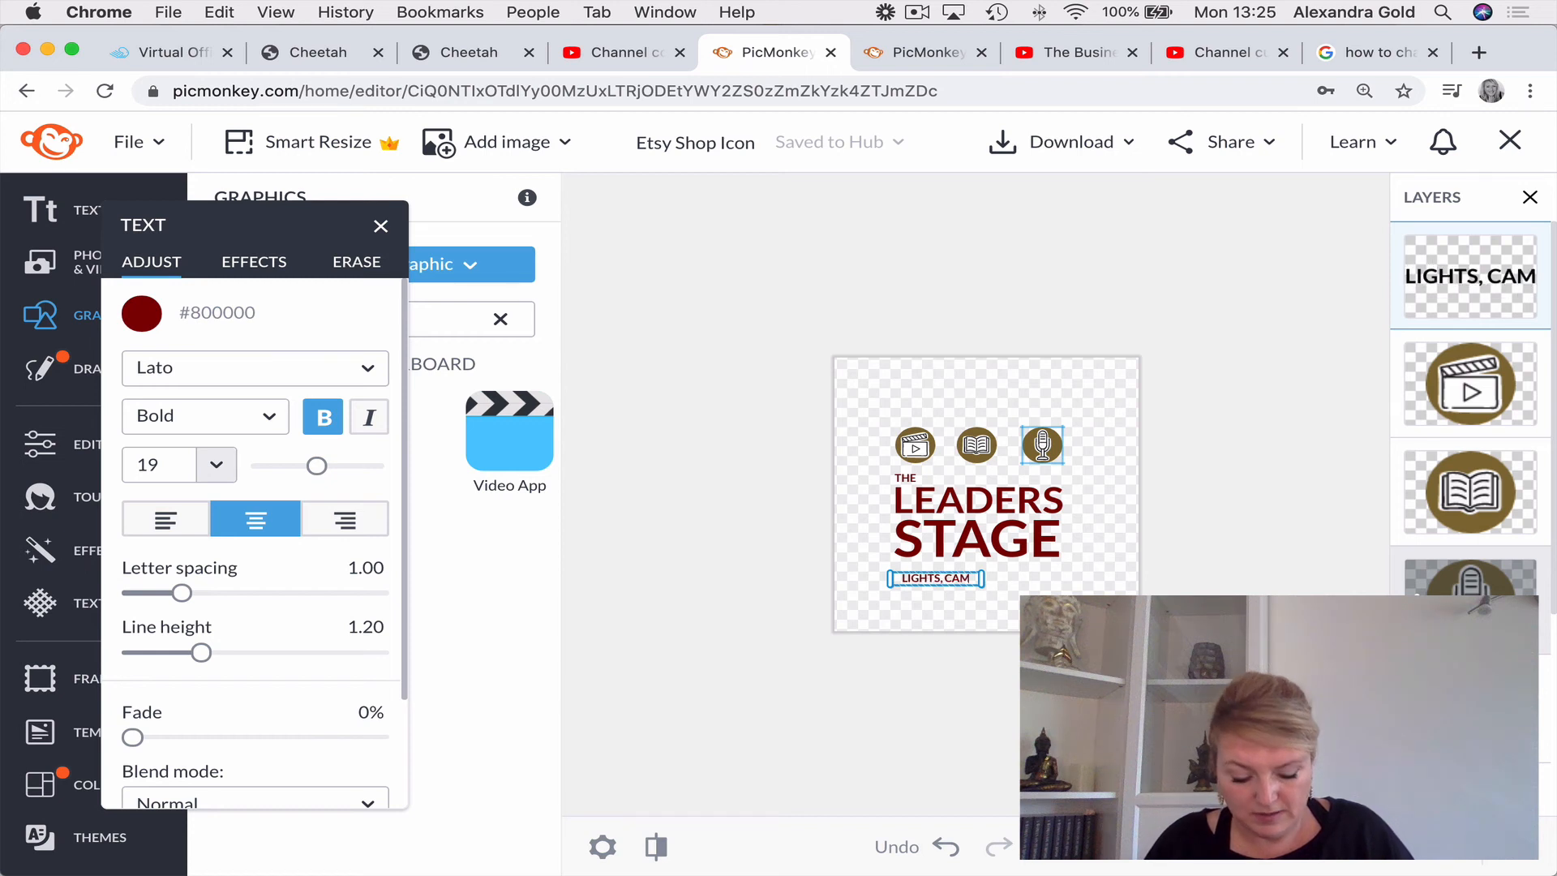
pyautogui.write('ERA')
pyautogui.write(', ACTI')
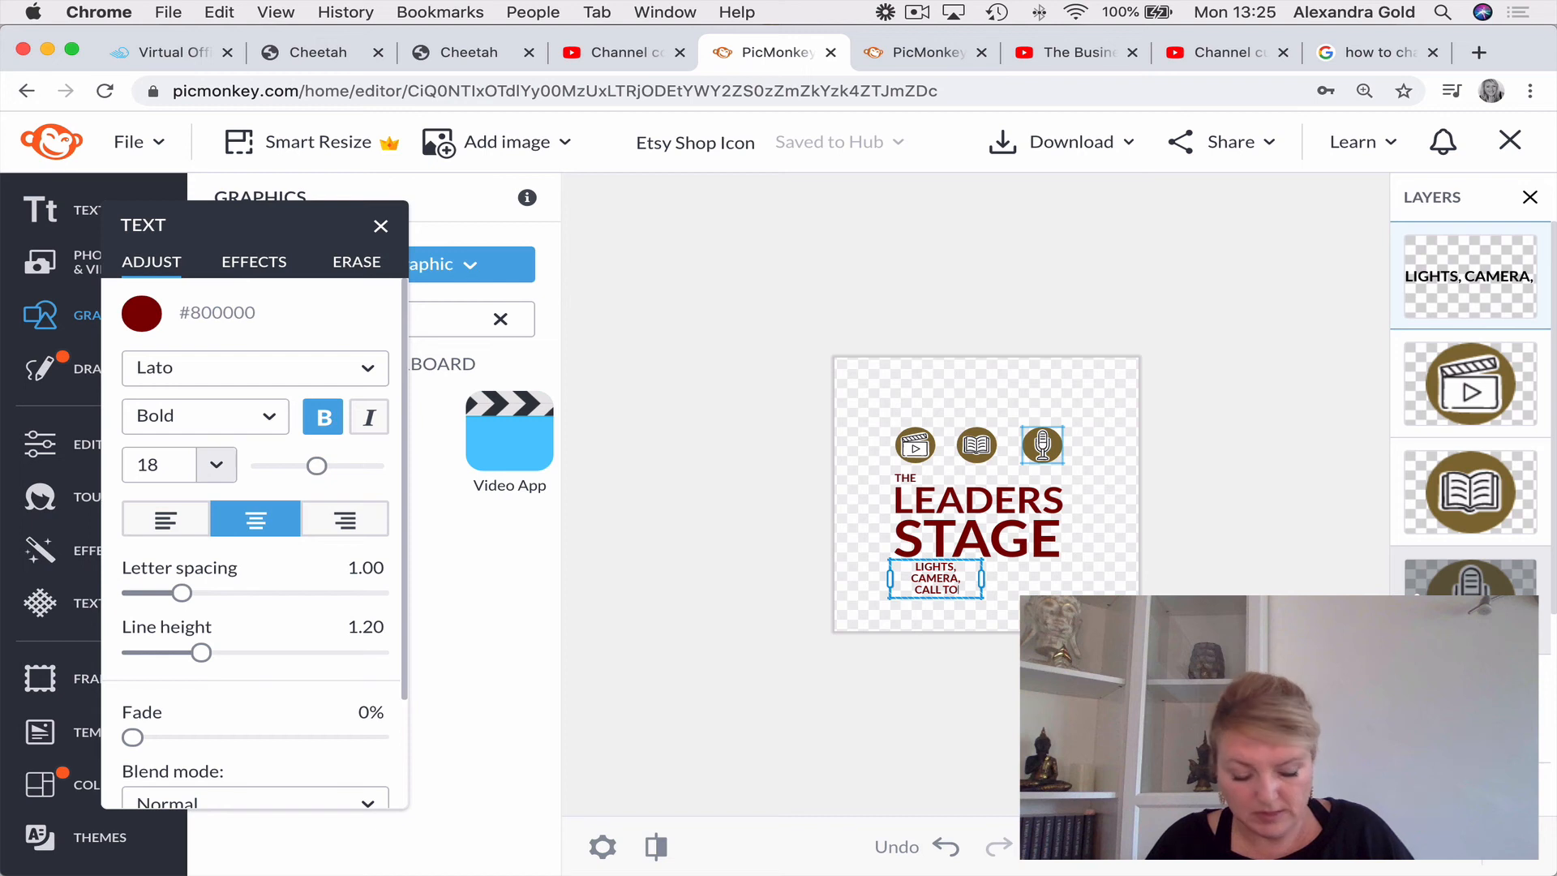
pyautogui.write('CTION')
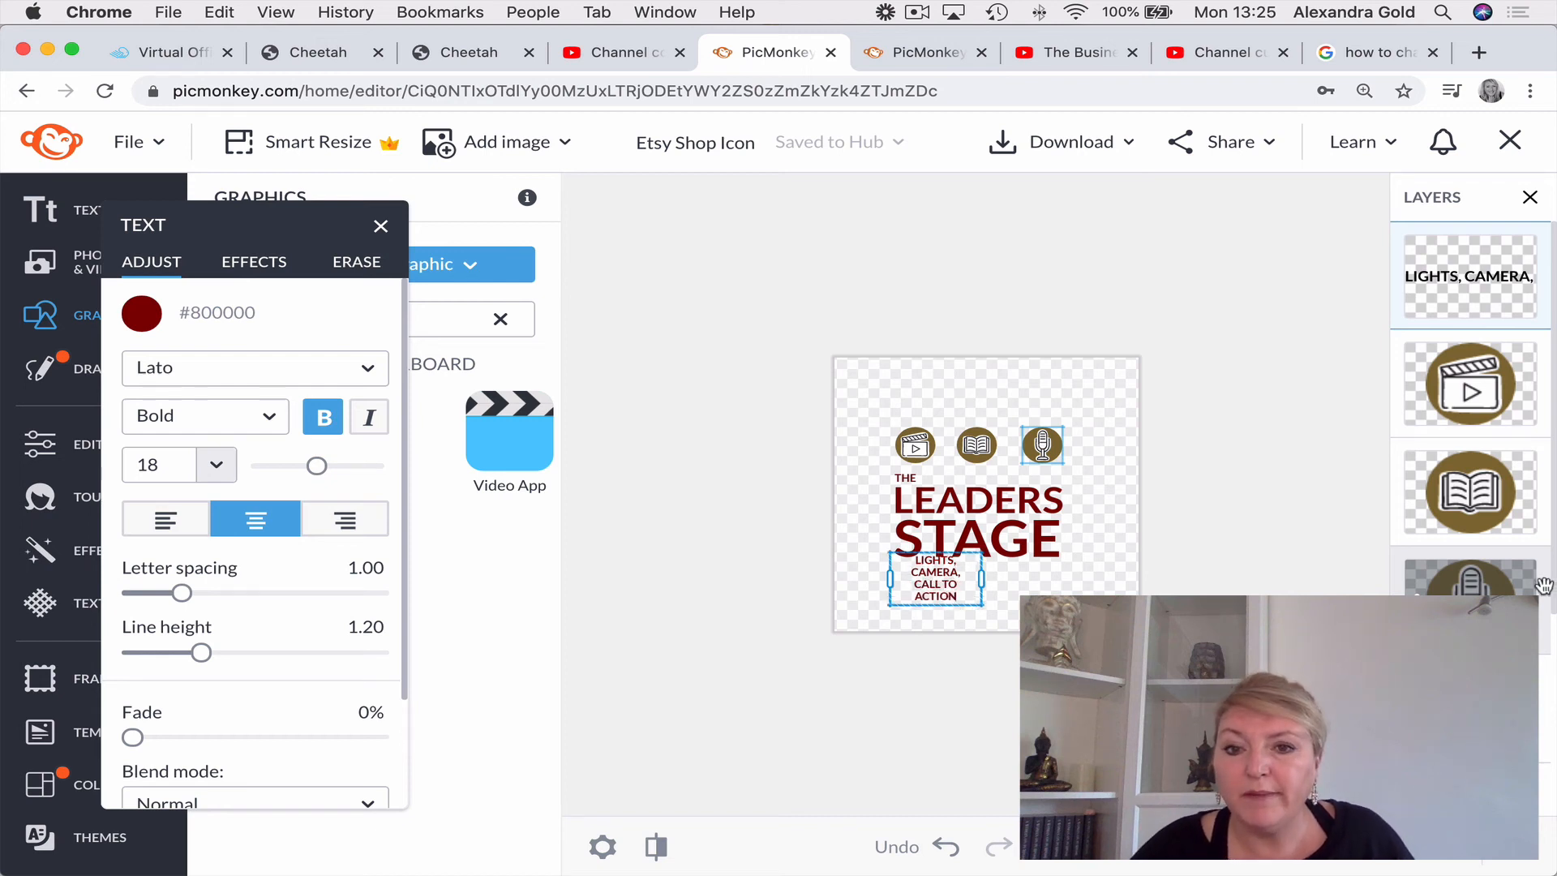
# Widen the tagline's text box until the whole phrase fits on one line.
pyautogui.click(991, 547)
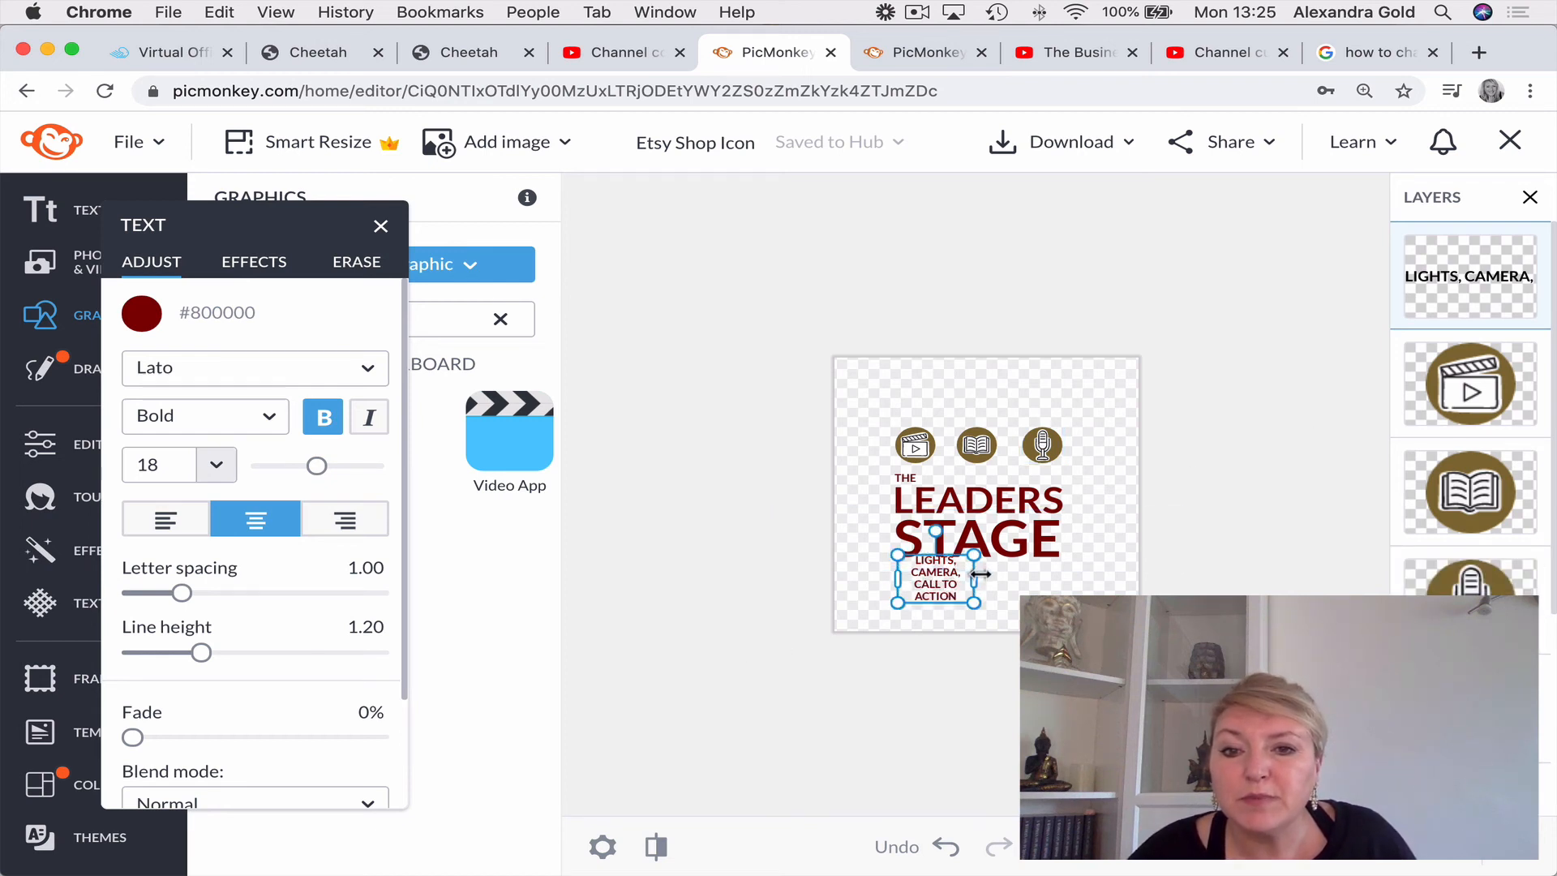
pyautogui.moveTo(979, 576); pyautogui.dragTo(1082, 570)
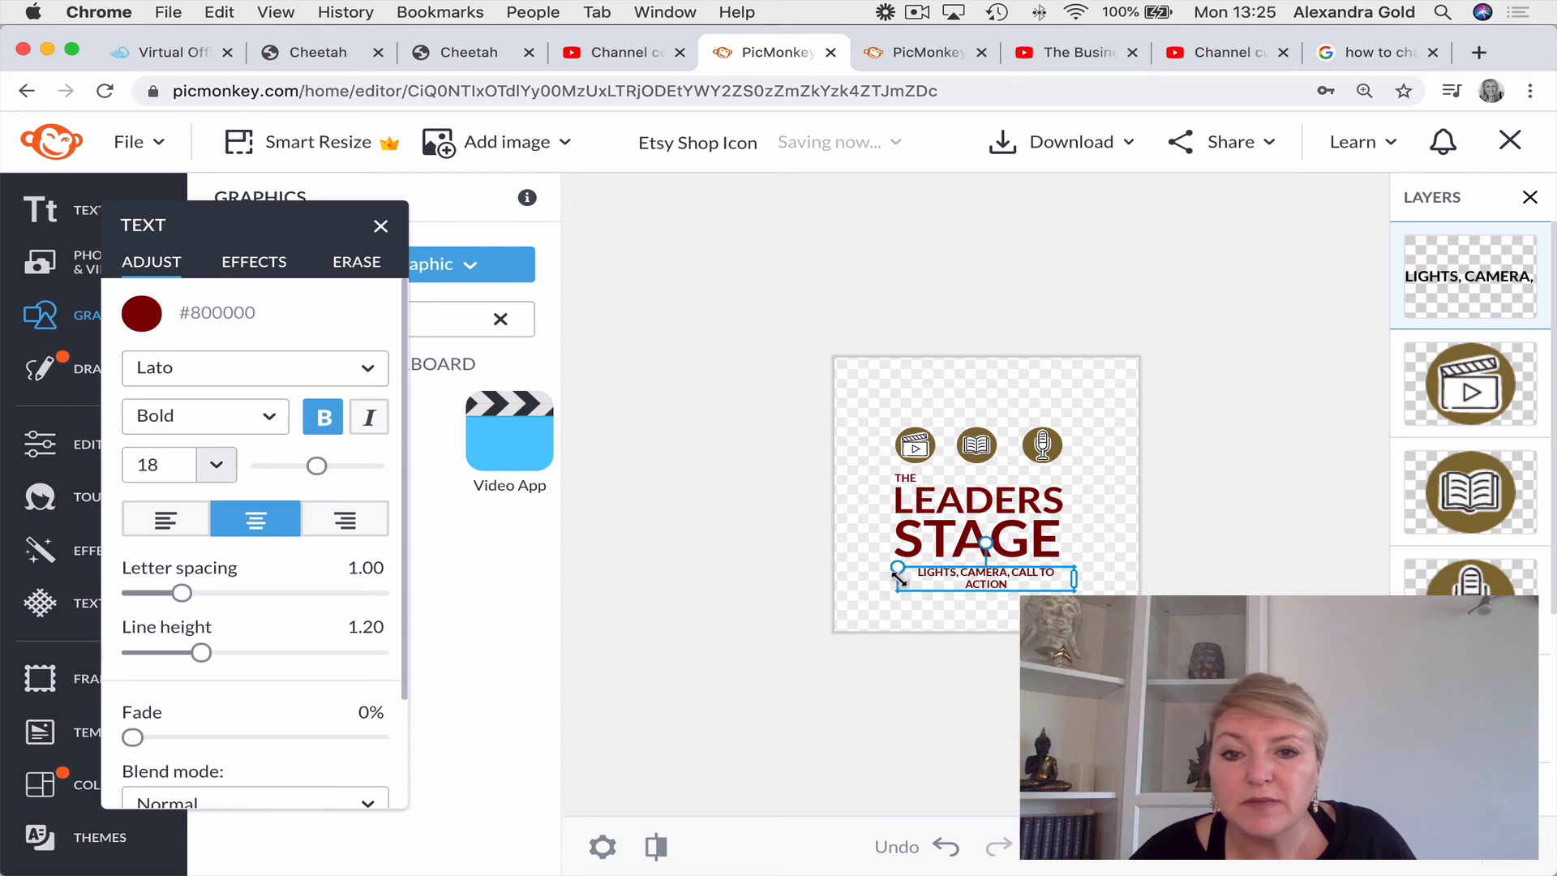
pyautogui.moveTo(895, 569); pyautogui.dragTo(862, 567)
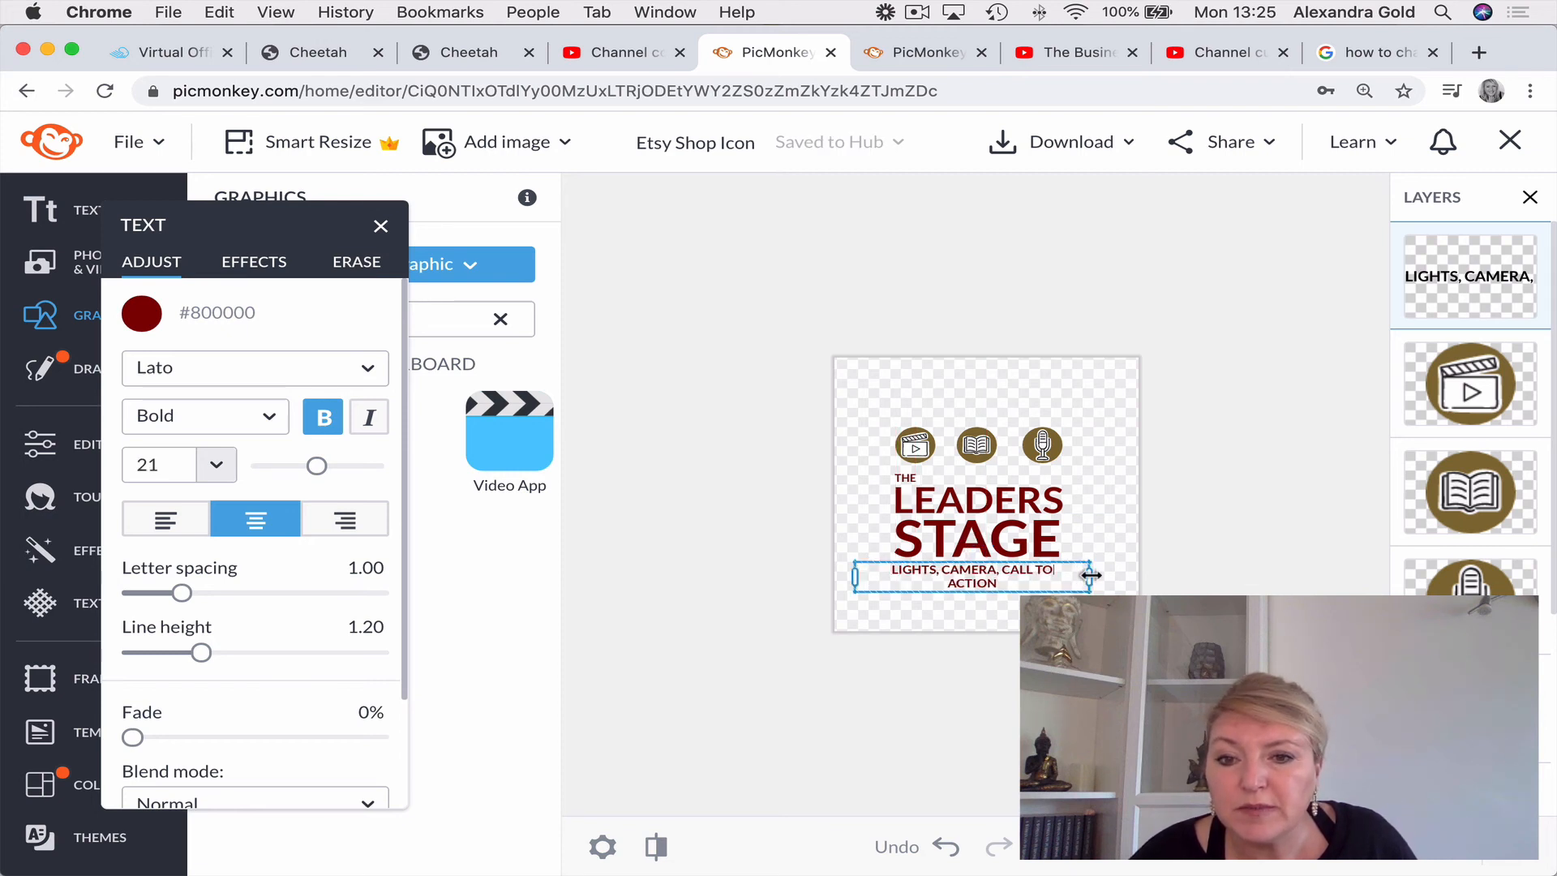
pyautogui.moveTo(1091, 575); pyautogui.dragTo(1173, 575)
# Set the tagline's font size to 14 and centre it directly beneath STAGE.
pyautogui.press('super+a')
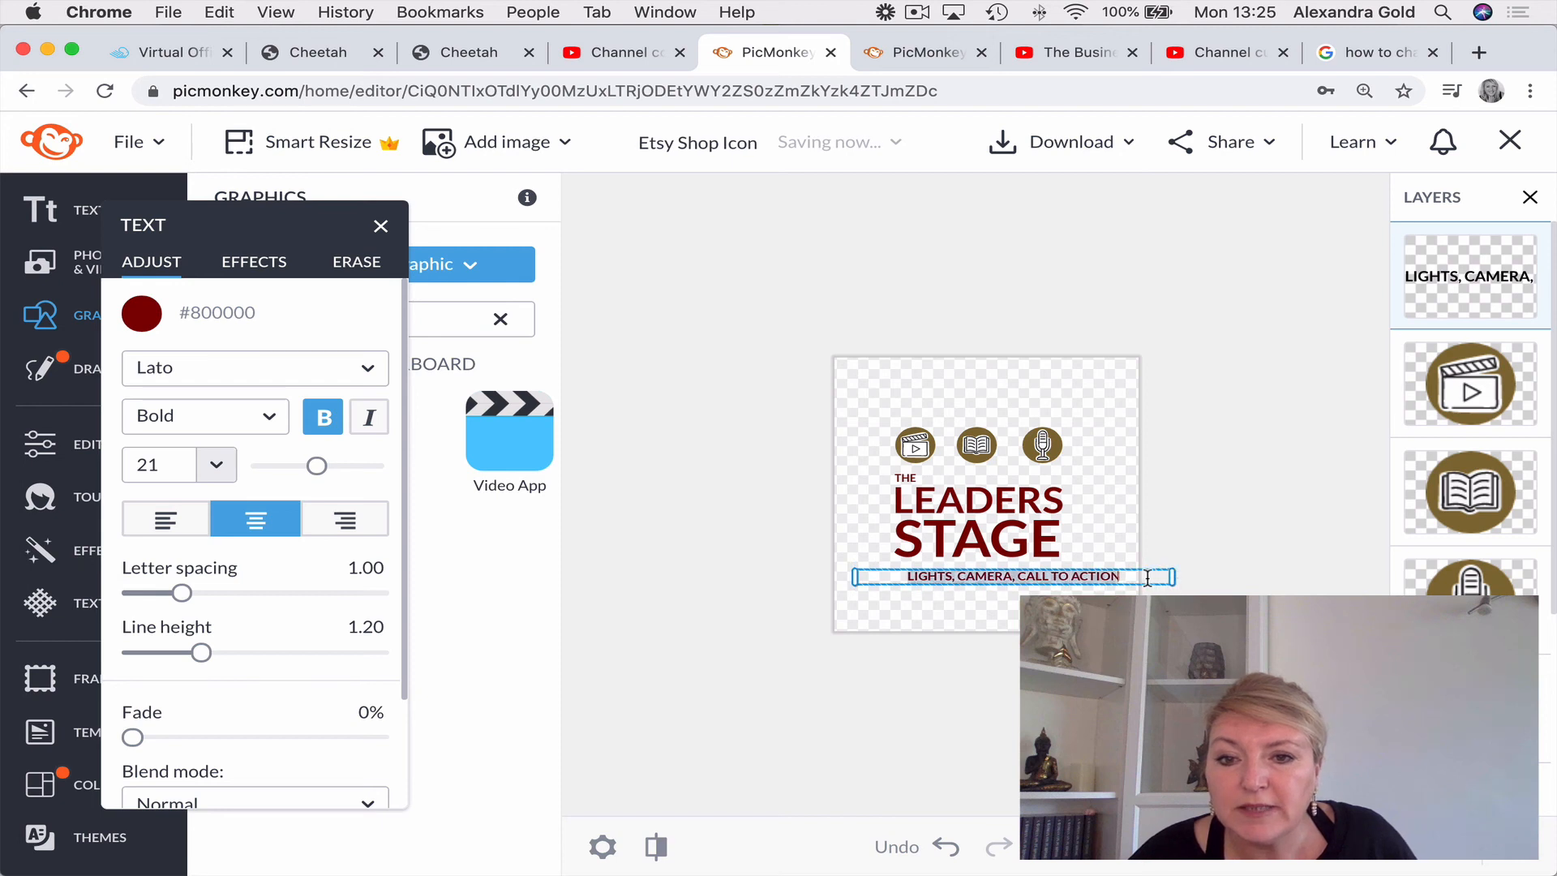
pyautogui.click(215, 465)
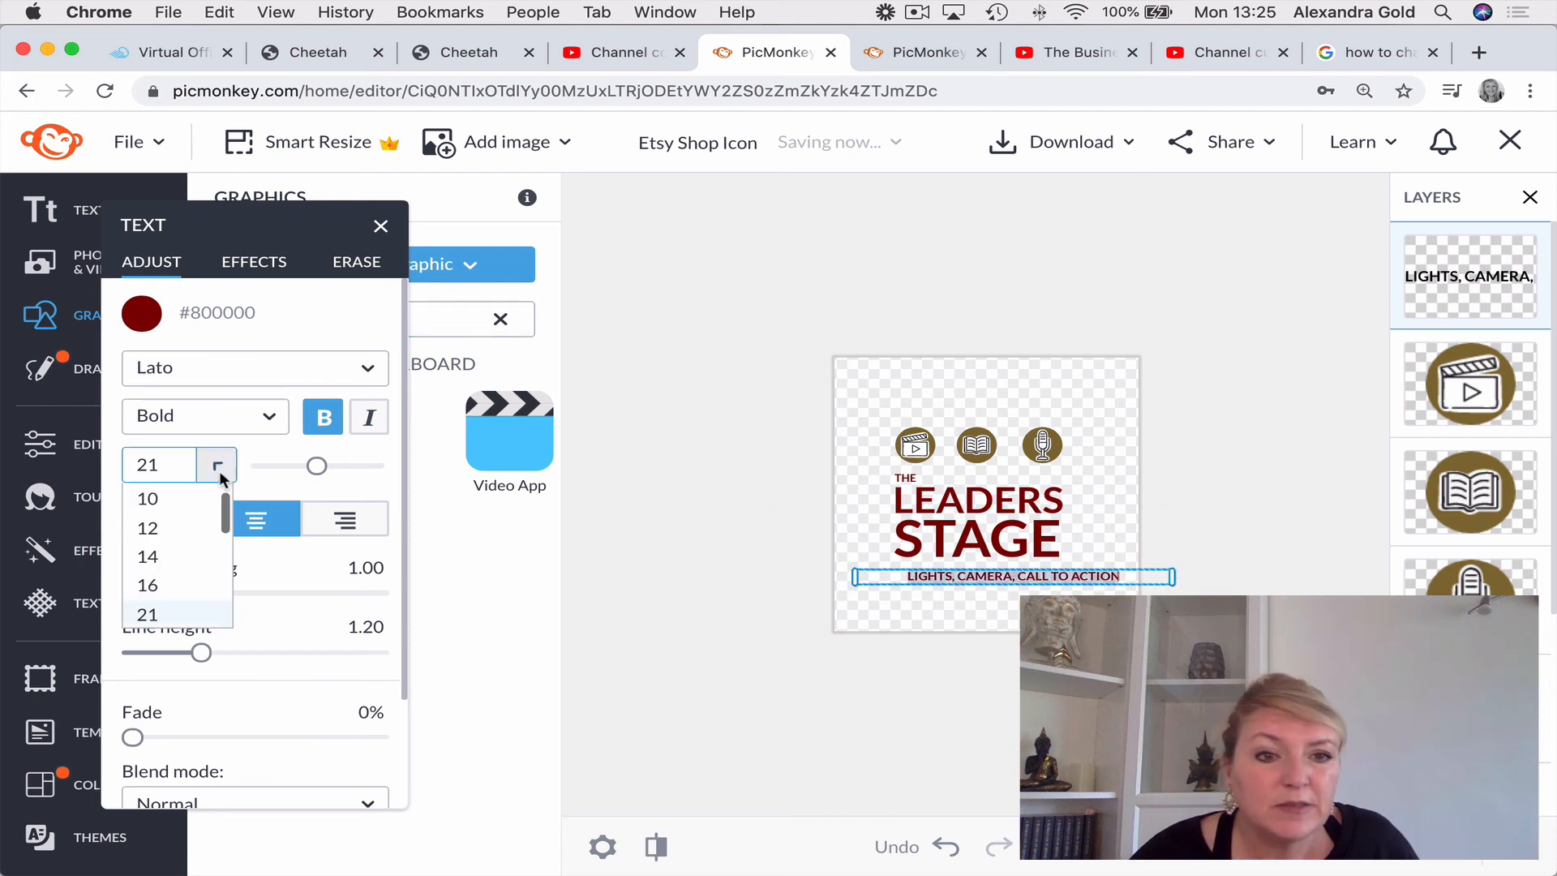
pyautogui.click(182, 556)
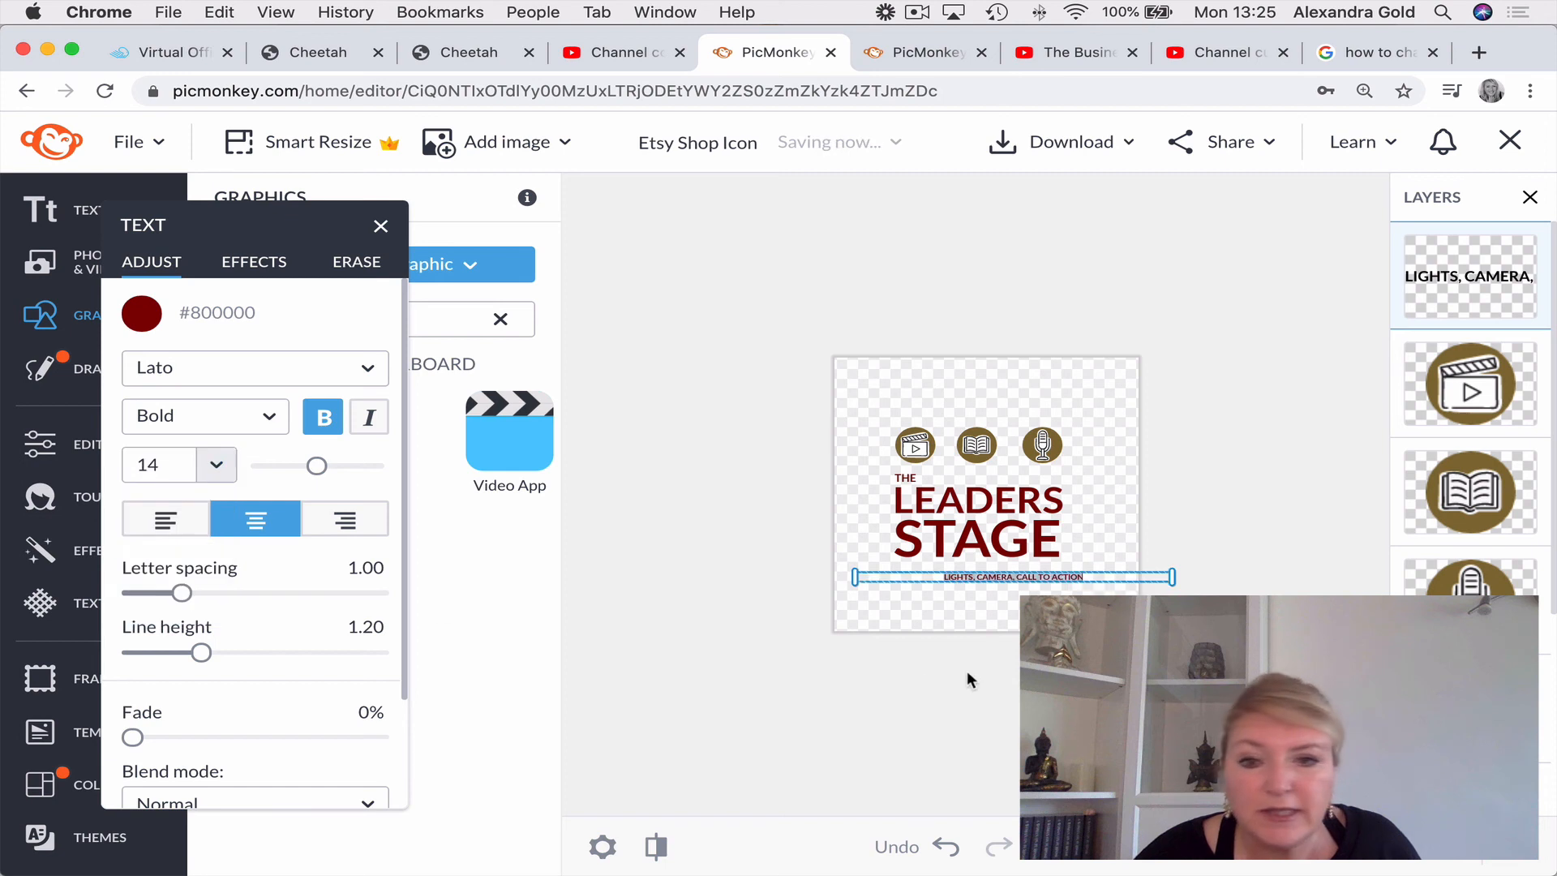
pyautogui.moveTo(1044, 577); pyautogui.dragTo(1006, 567)
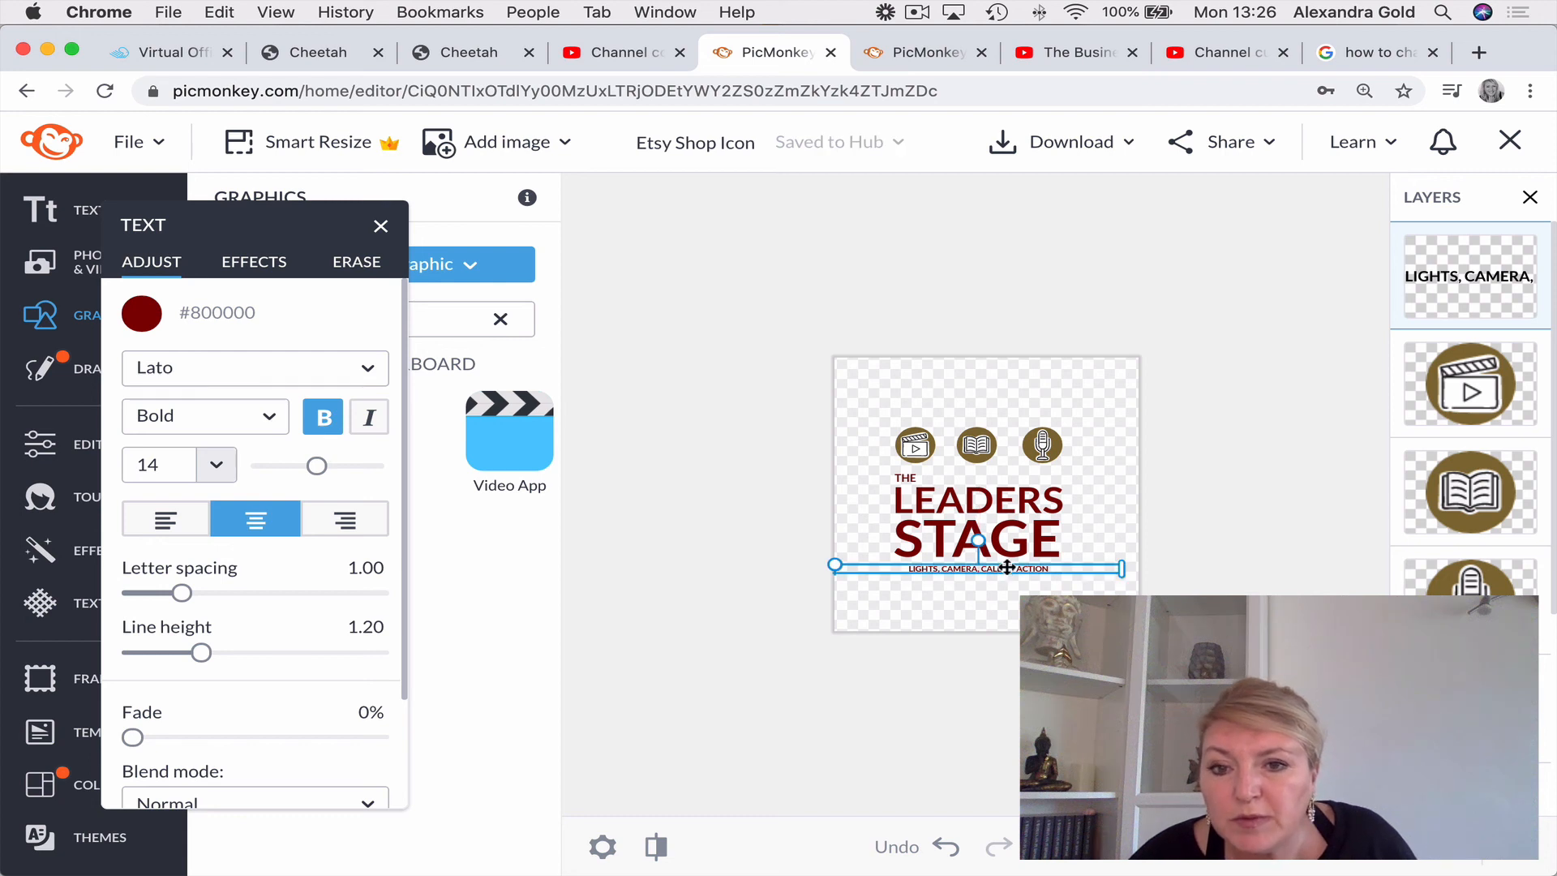
# Change the colour of the tagline LIGHTS, CAMERA, CALL TO ACTION to purple #660066.
pyautogui.click(1006, 566)
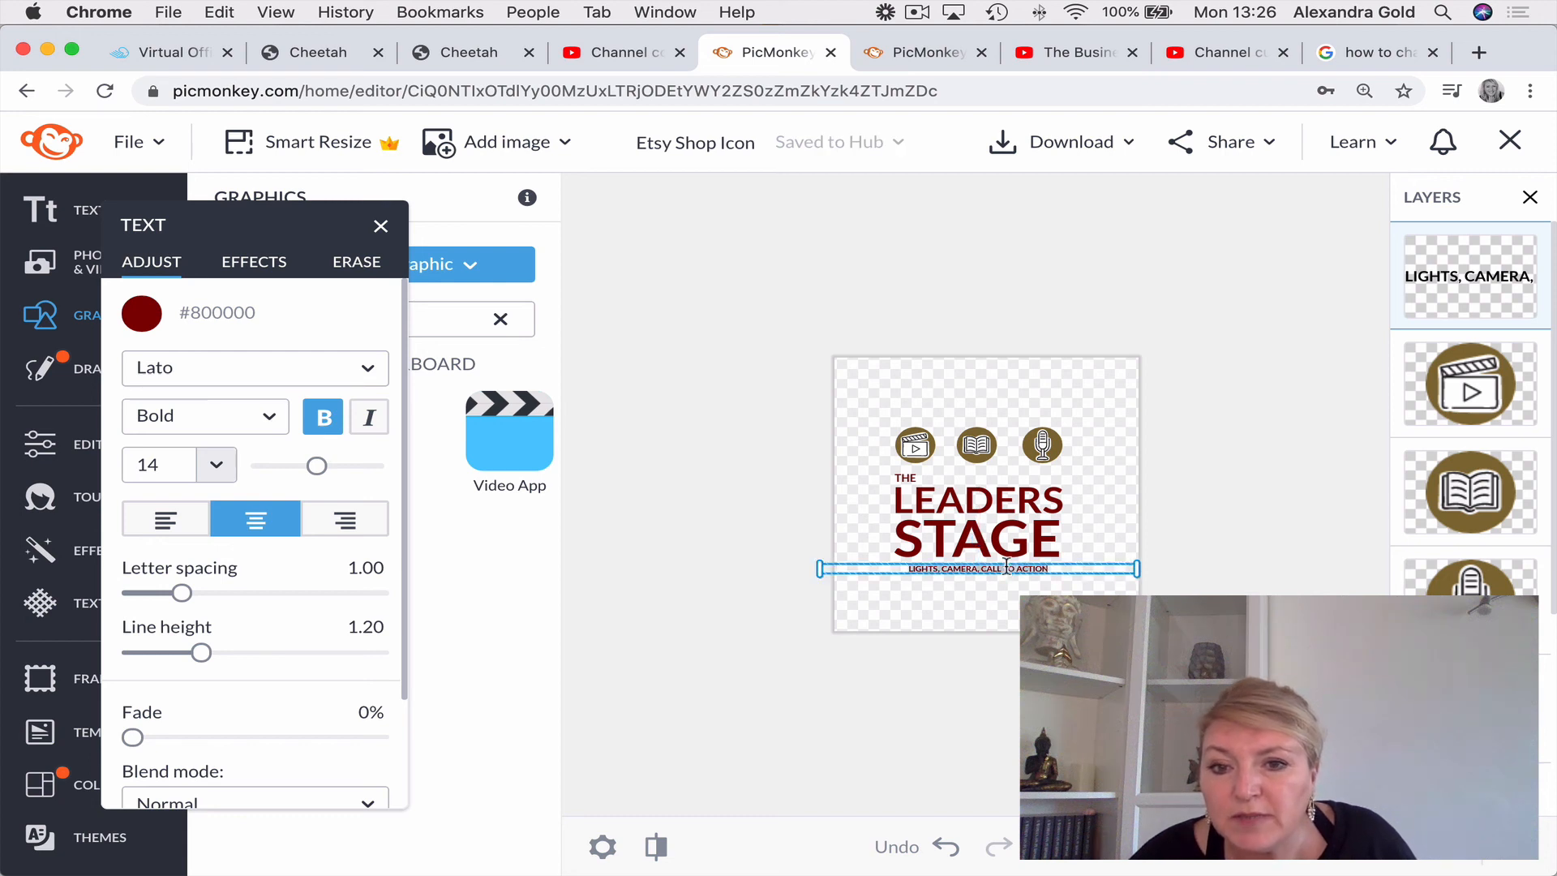
pyautogui.click(143, 314)
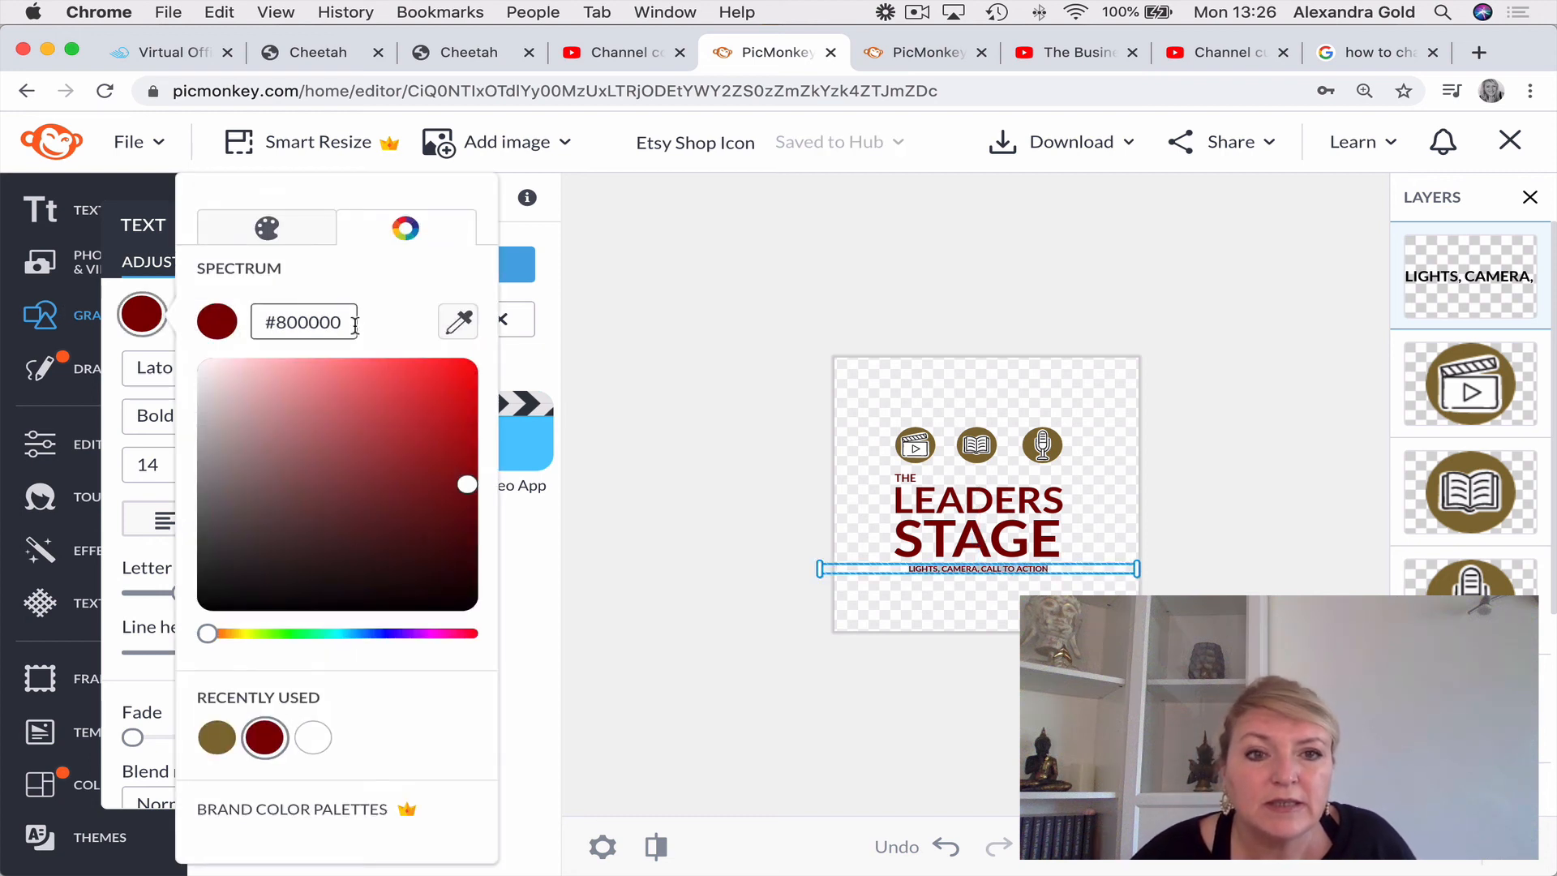
pyautogui.moveTo(354, 326); pyautogui.dragTo(282, 319)
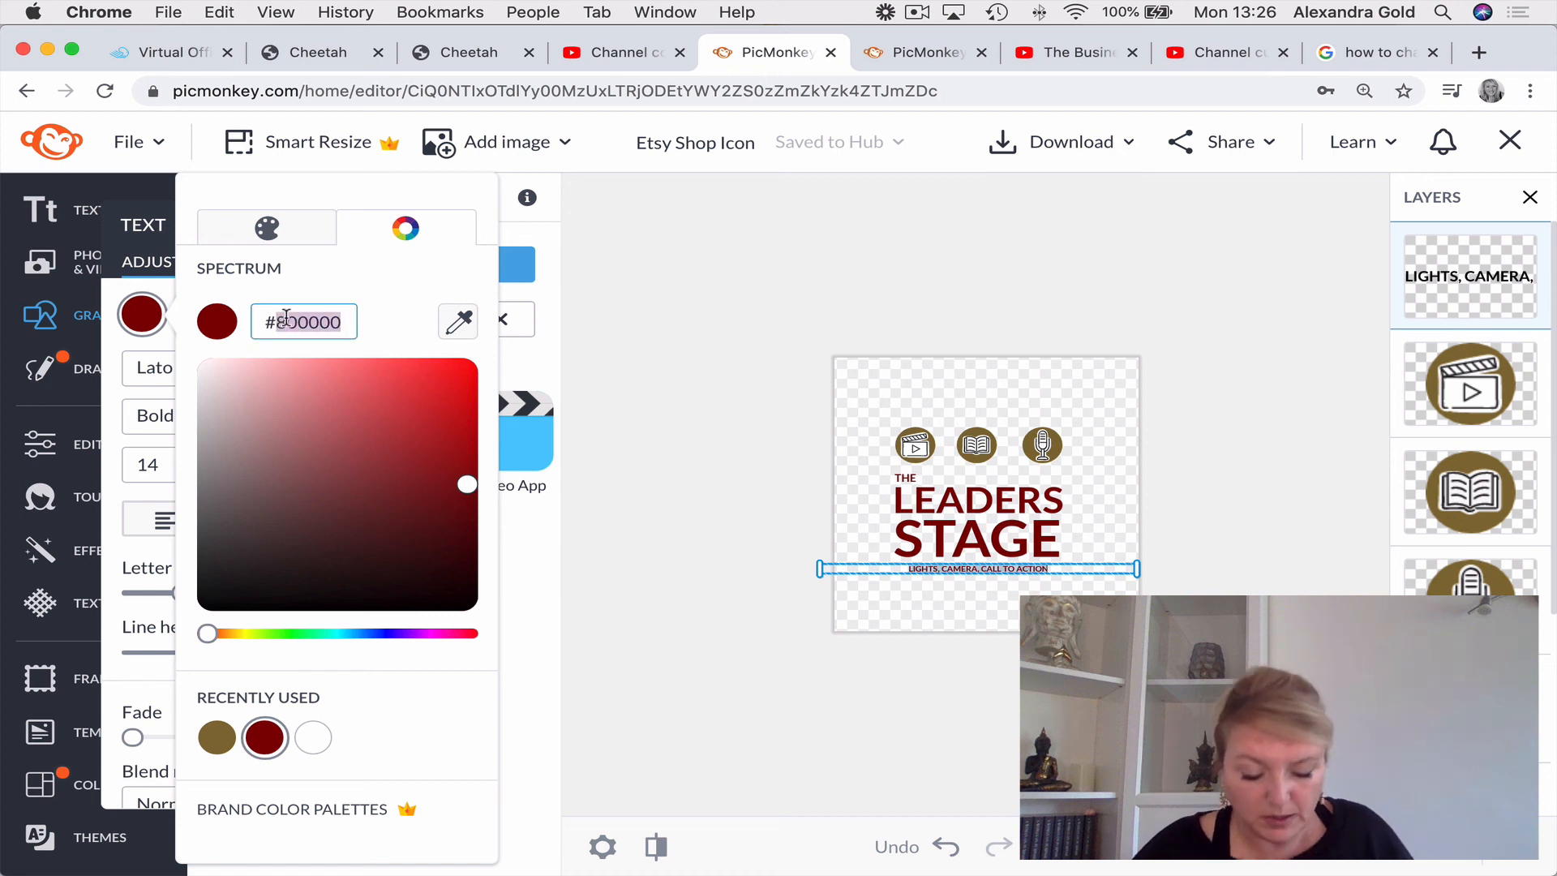
pyautogui.write('660066')
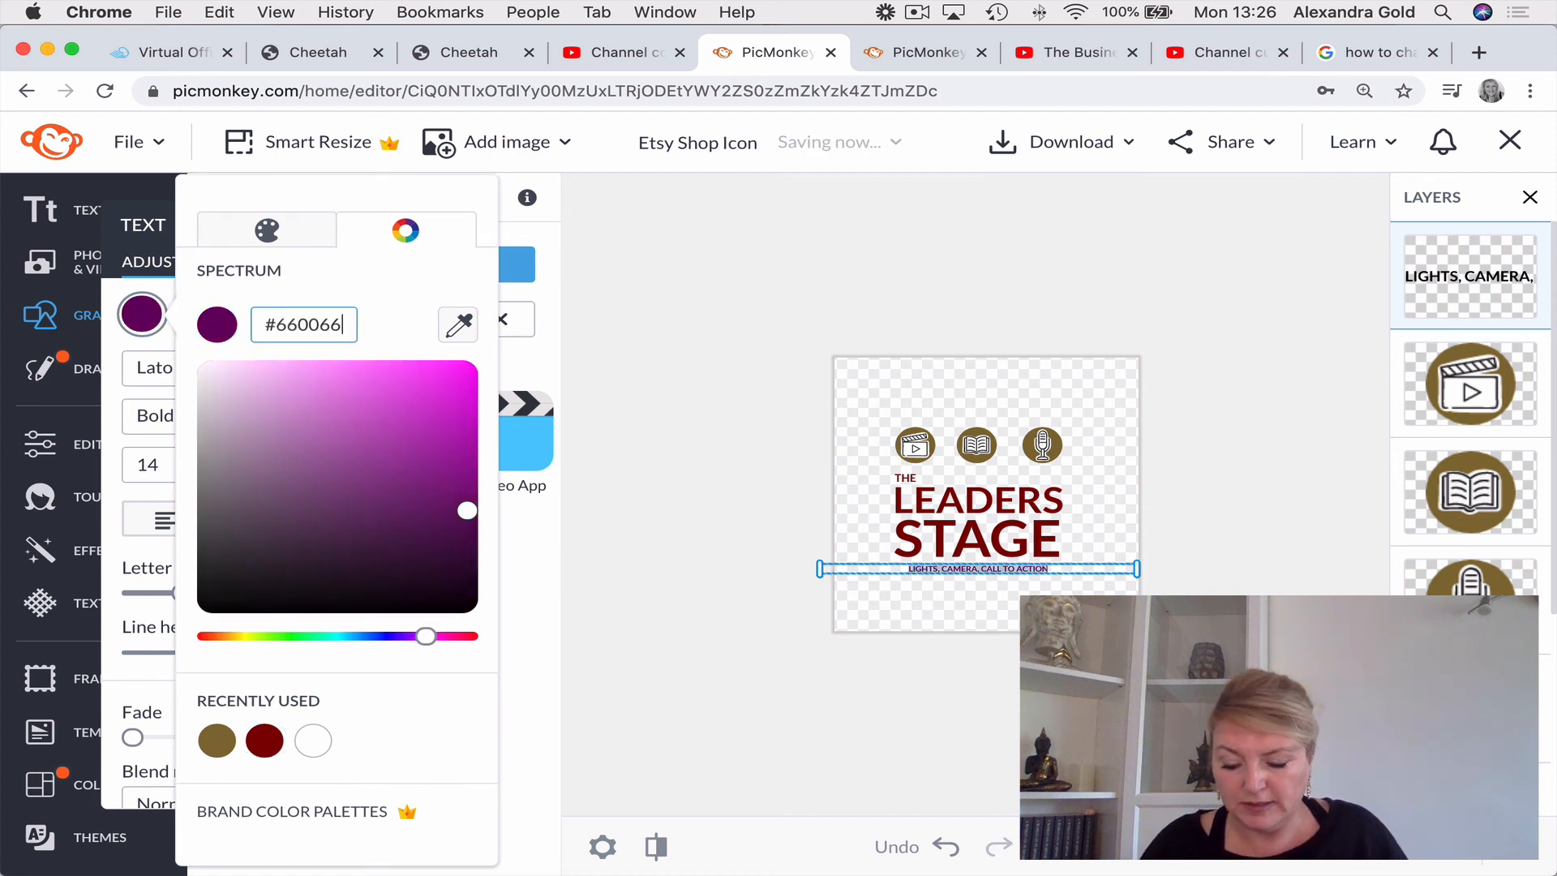
pyautogui.click(923, 736)
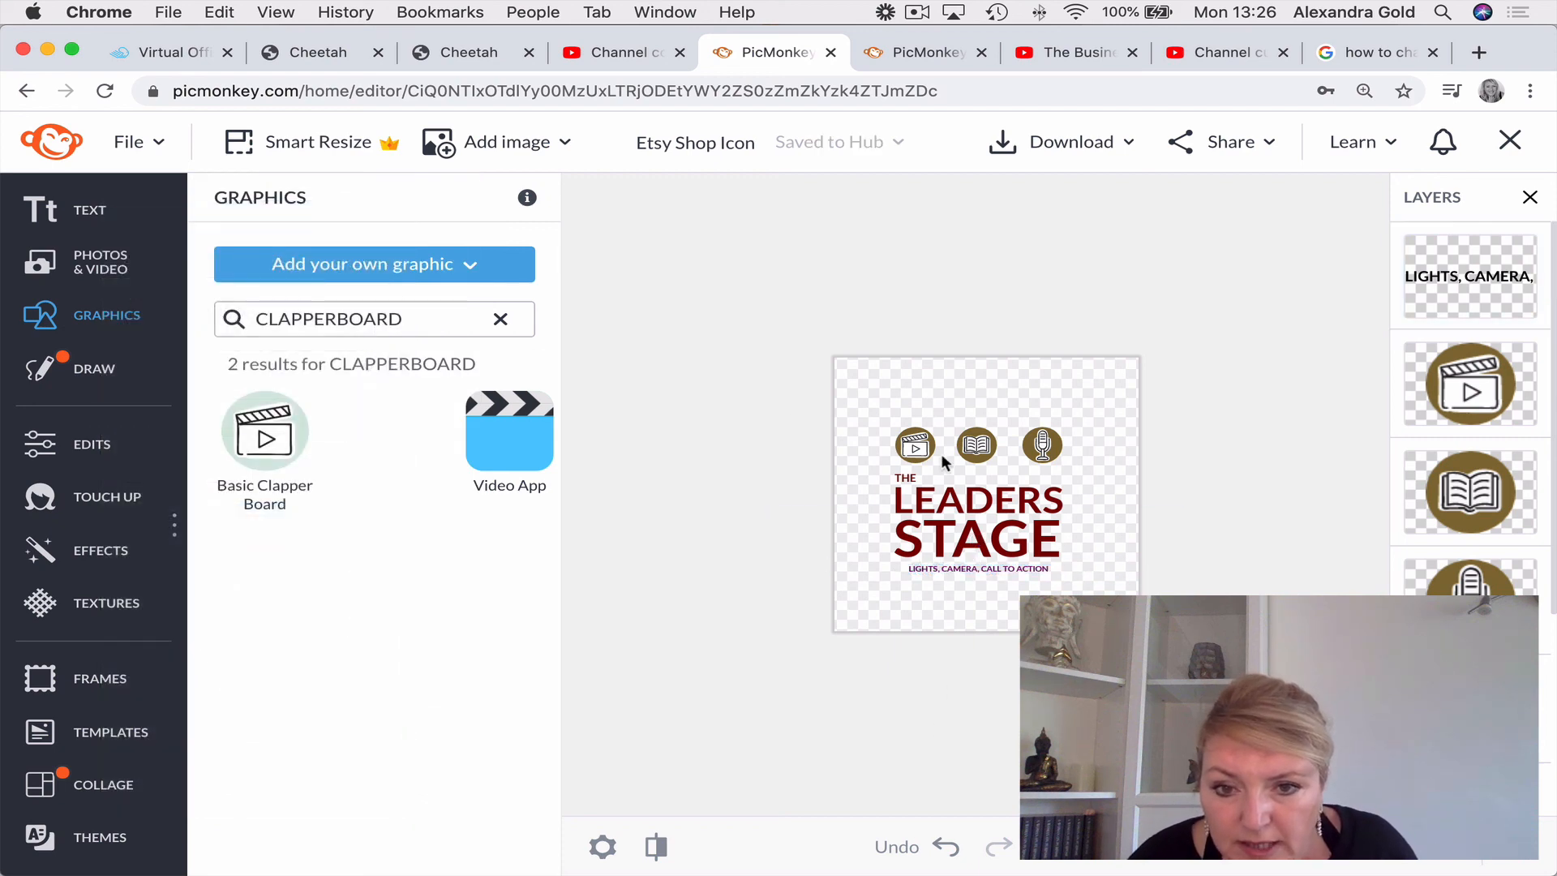
# Recolour the small word THE above LEADERS with the recently used purple #660066.
pyautogui.click(906, 478)
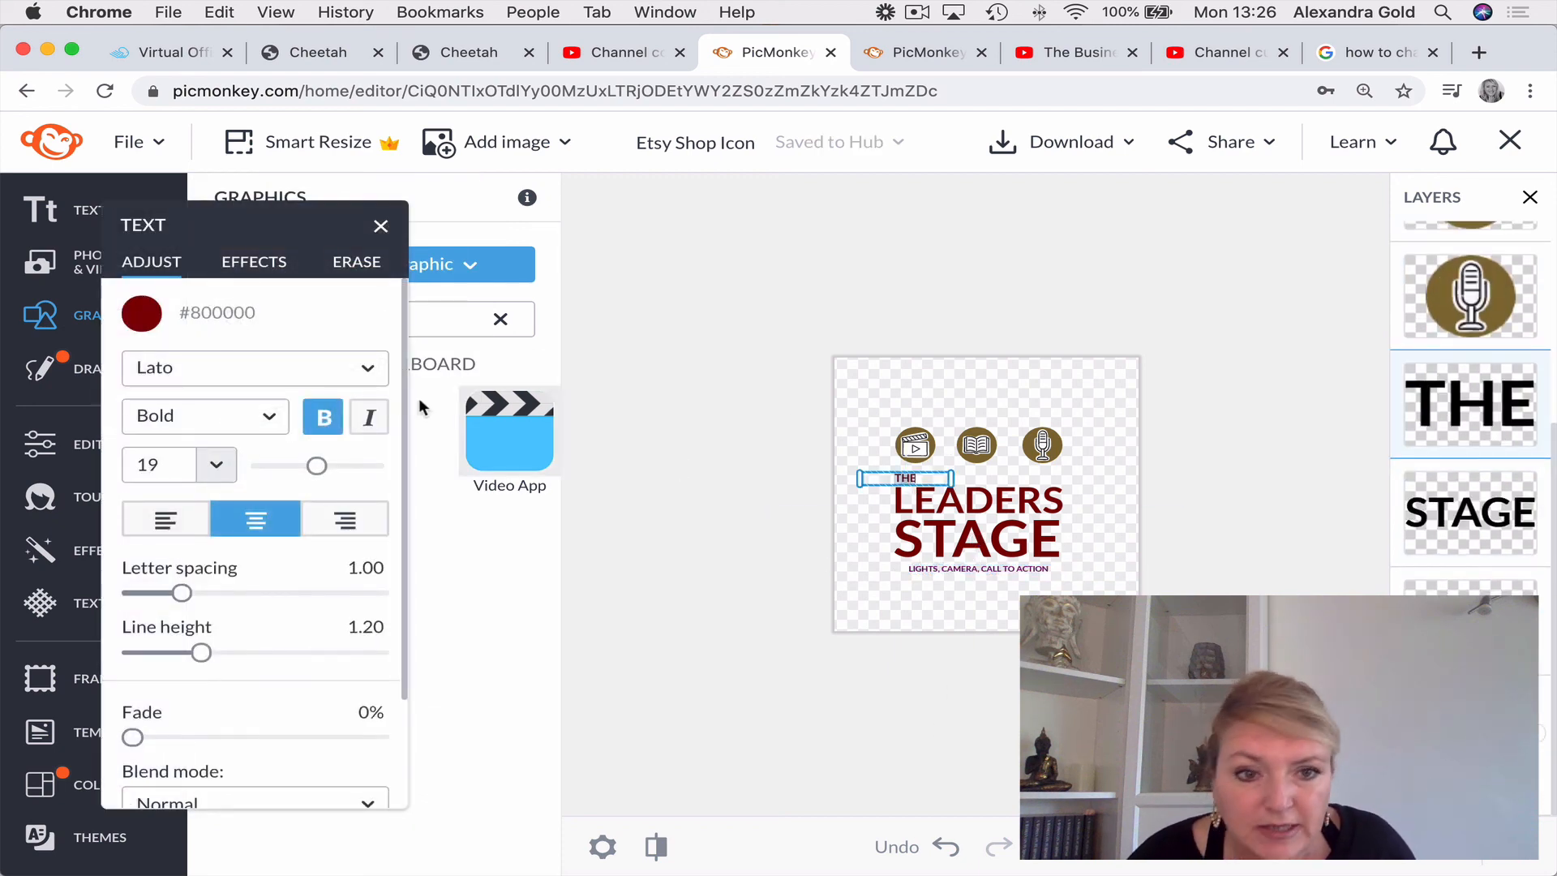
pyautogui.click(142, 313)
pyautogui.click(264, 737)
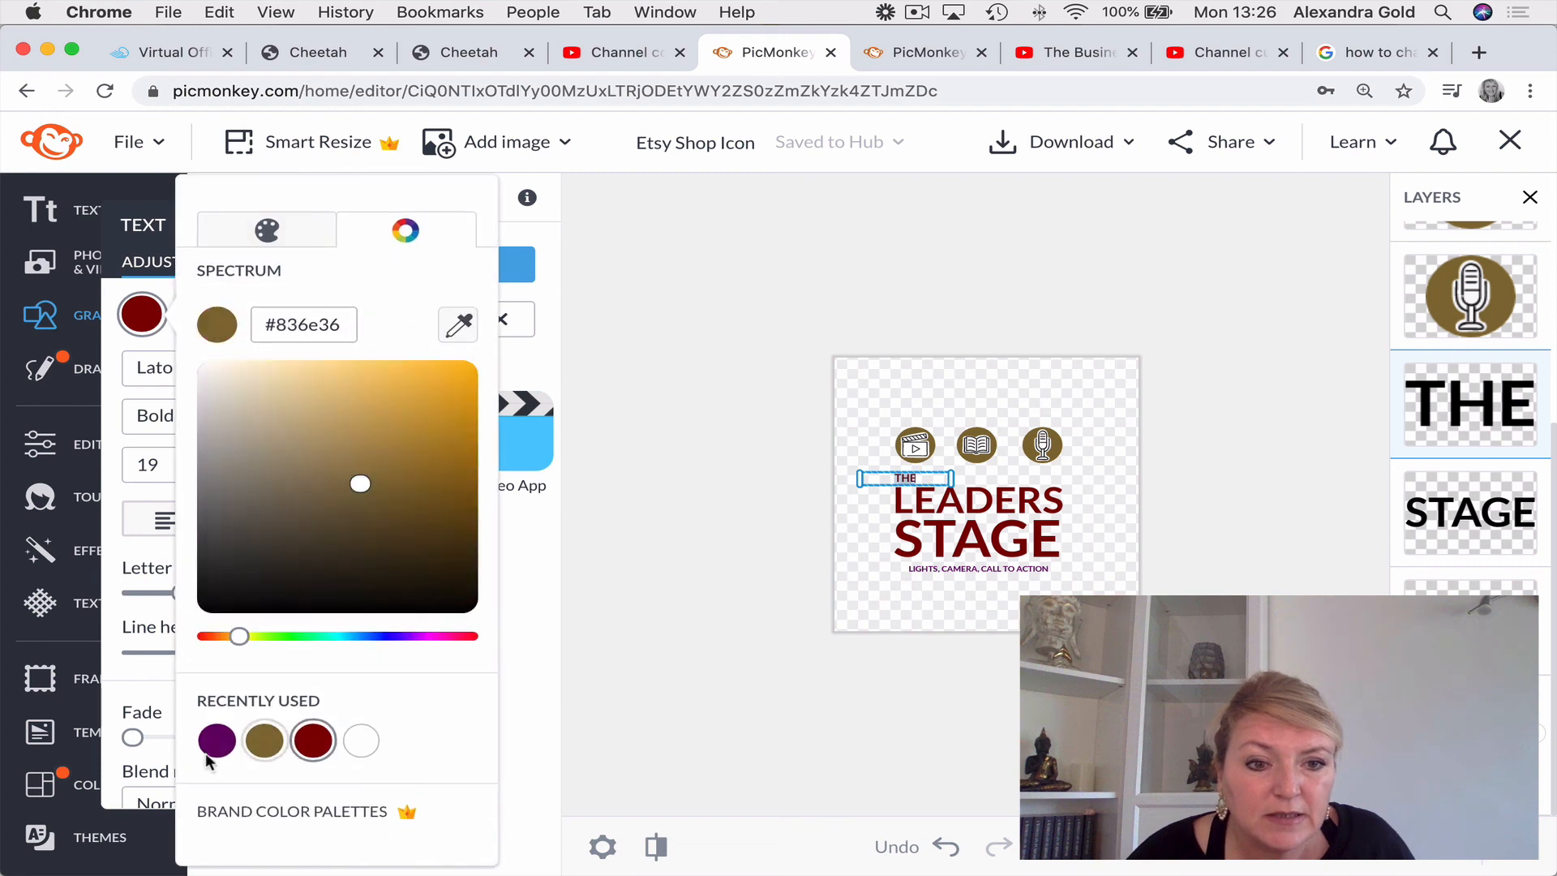
pyautogui.click(217, 737)
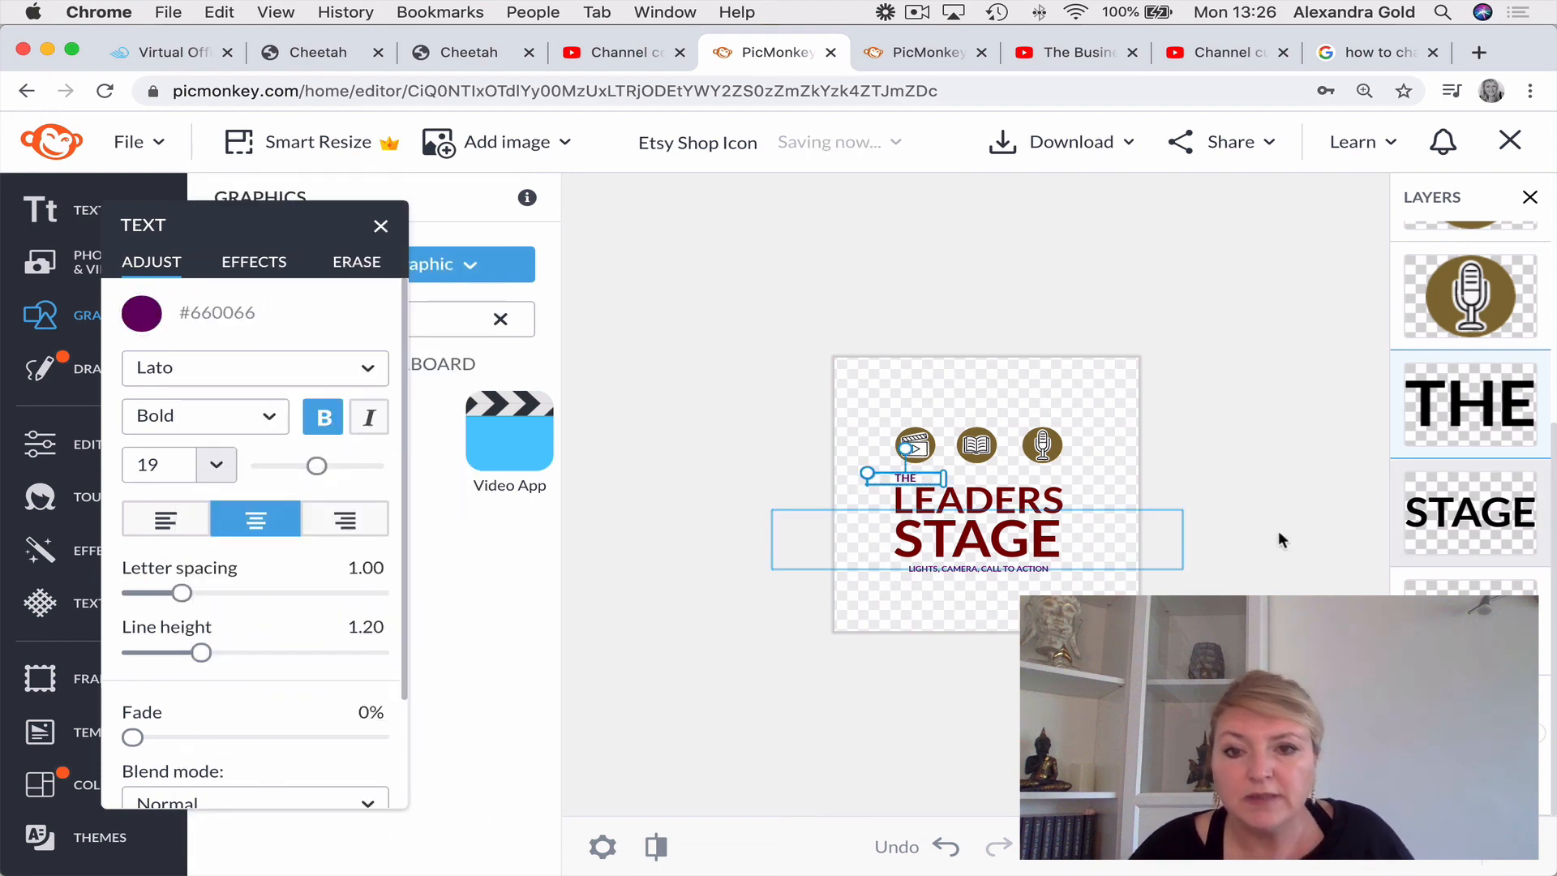
pyautogui.click(1262, 330)
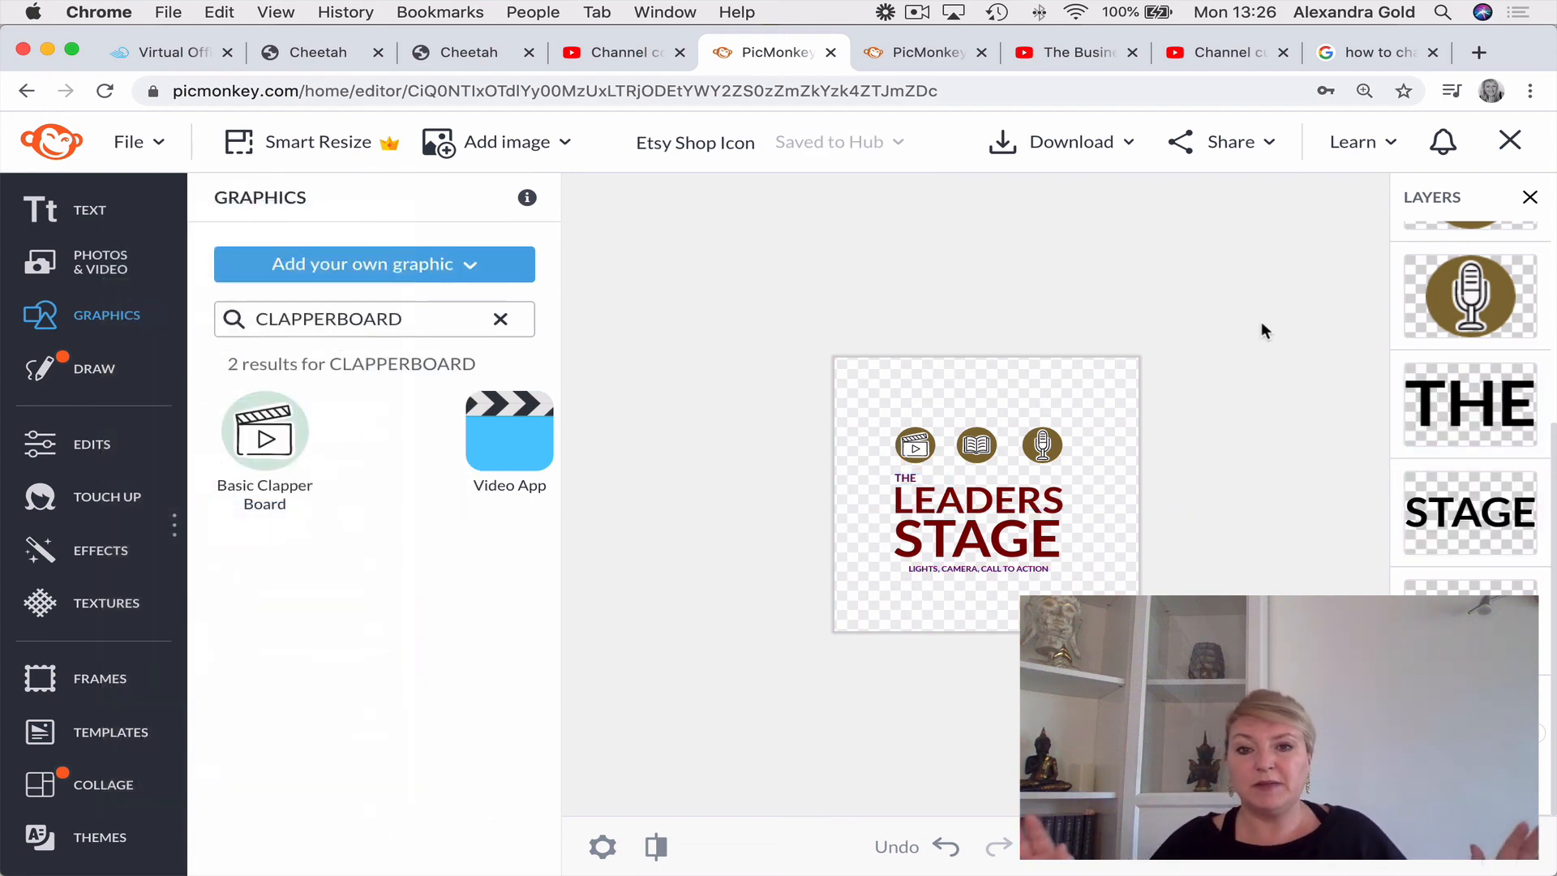